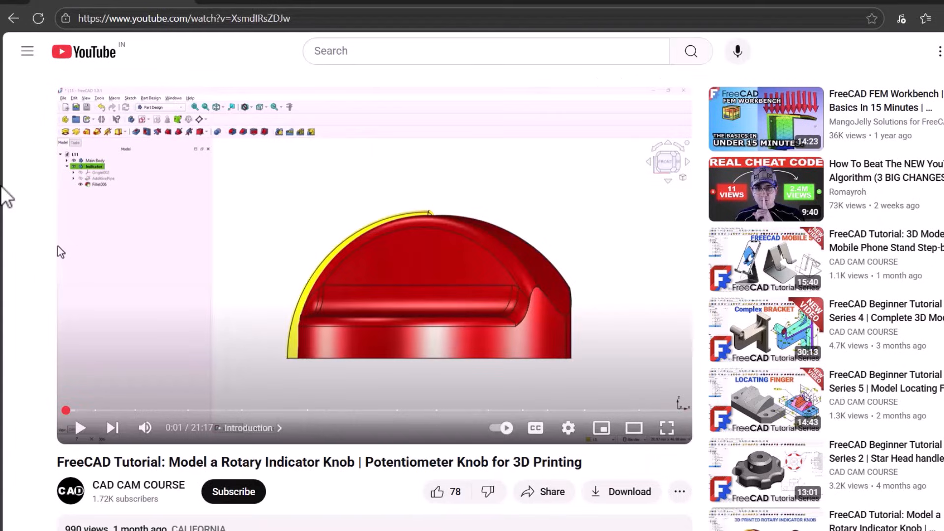
# - Expand the video's description and open the channel's Ko-fi support page linked there
pyautogui.scroll(-5, 2, 187)
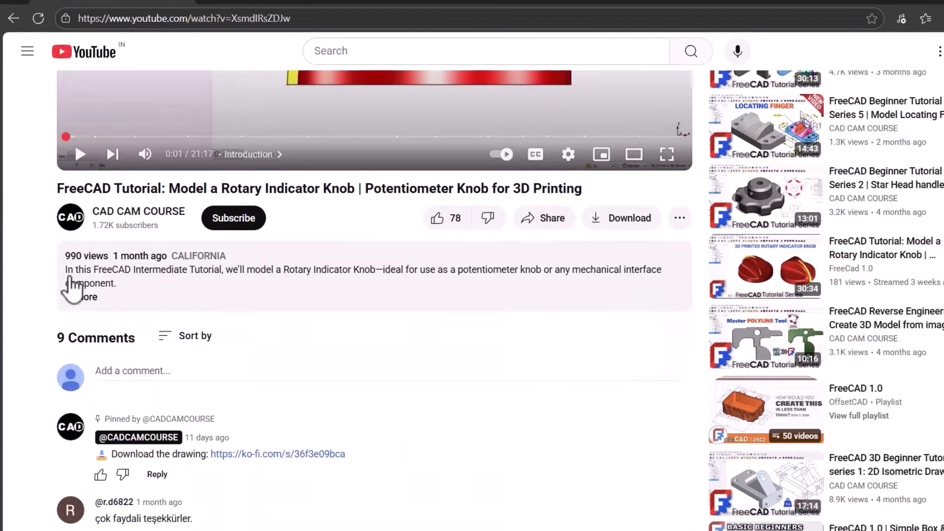
pyautogui.click(87, 298)
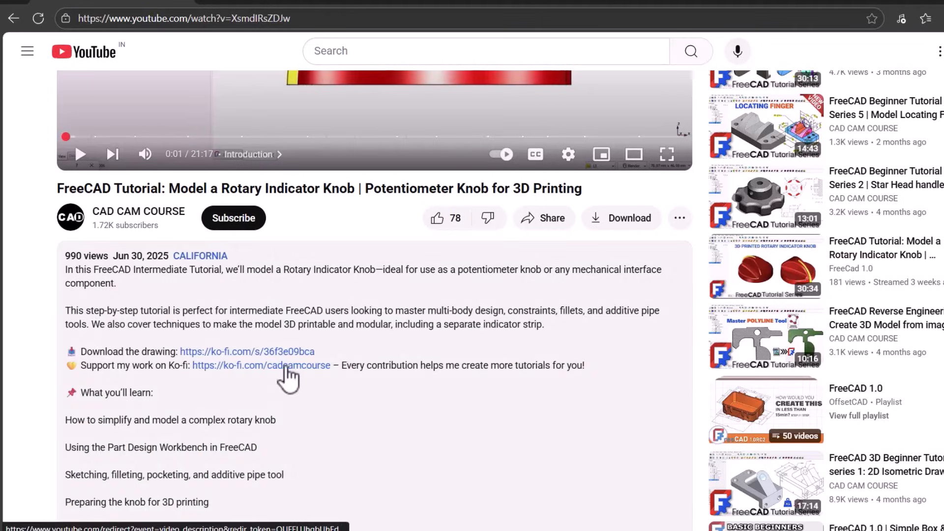
pyautogui.click(285, 366)
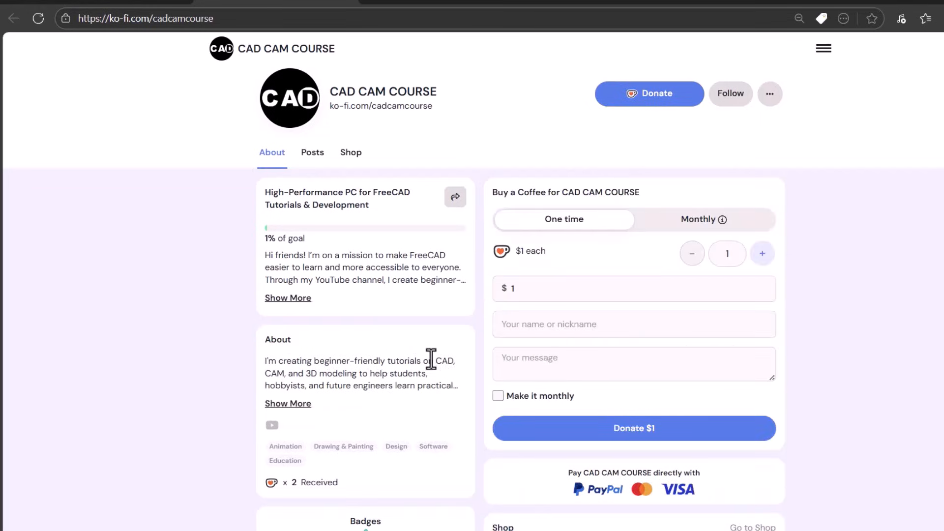
pyautogui.click(520, 291)
pyautogui.click(634, 429)
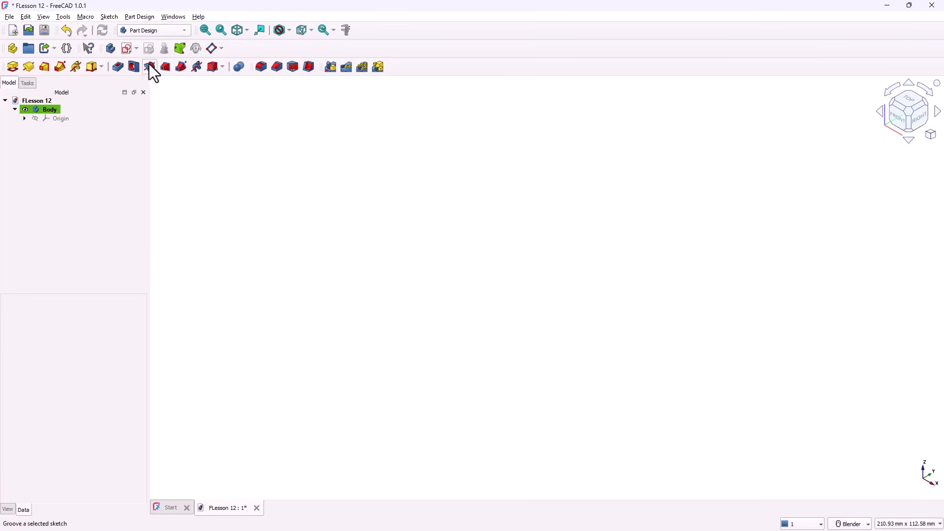
# - Create a sketch on the XZ plane in FreeCAD and draw a horizontal line about 28 mm long from the origin along negative X
pyautogui.click(129, 49)
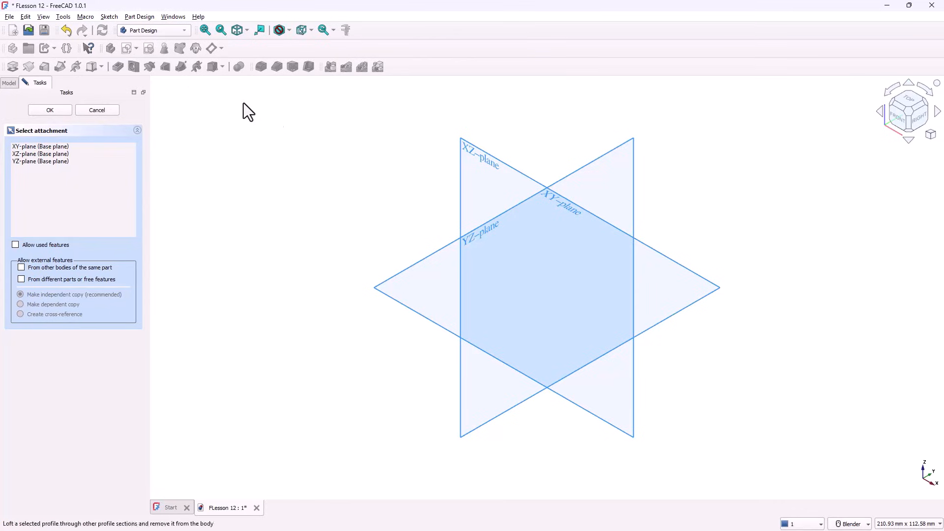
pyautogui.click(464, 145)
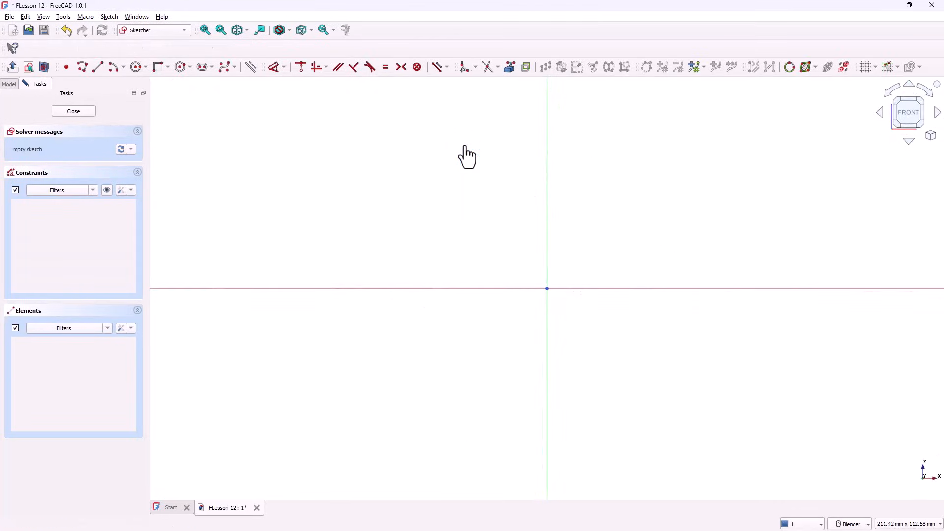
pyautogui.click(98, 67)
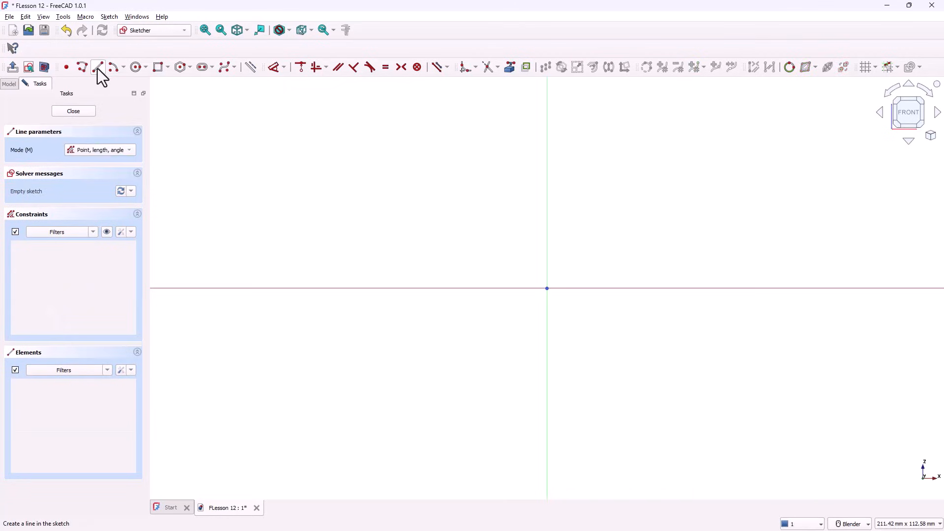
pyautogui.click(547, 288)
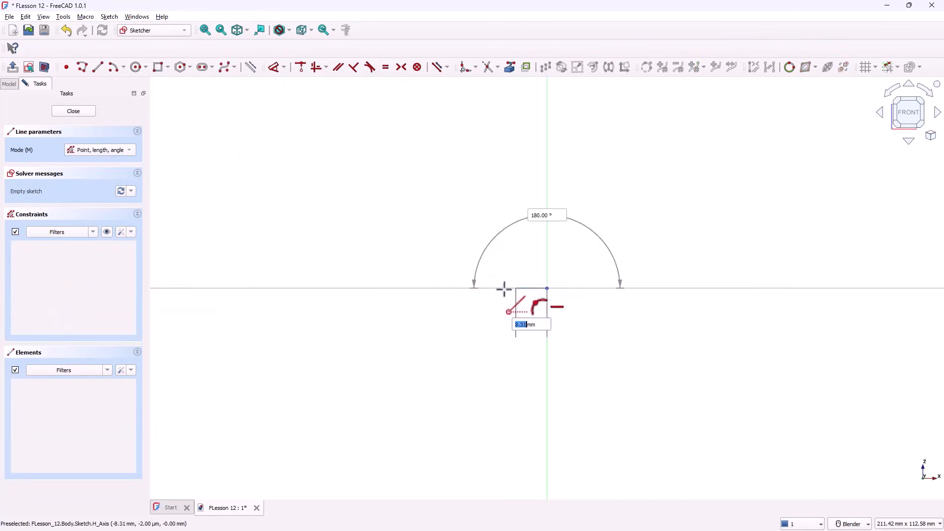
pyautogui.click(441, 284)
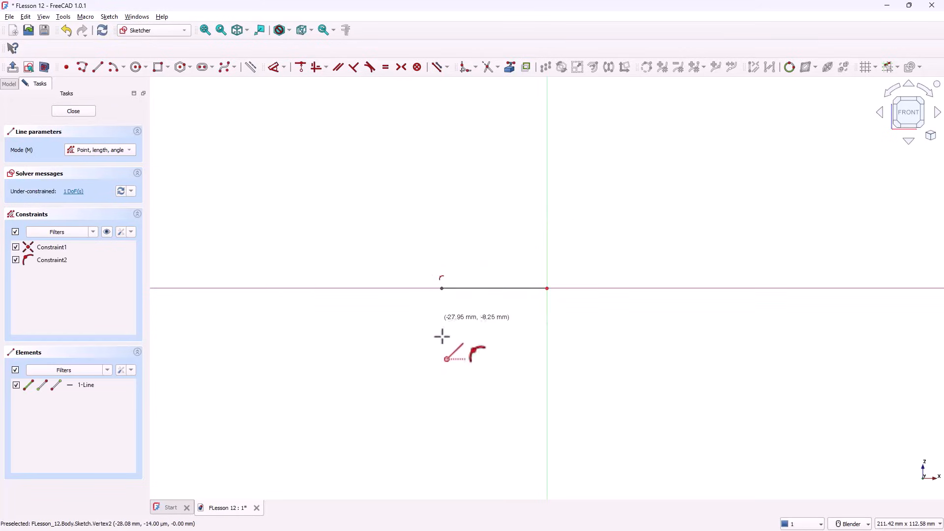
# - Draw a downward-bulging arc centred on the vertical axis about 26.6 mm above the origin, ending just past the axis
pyautogui.click(111, 69)
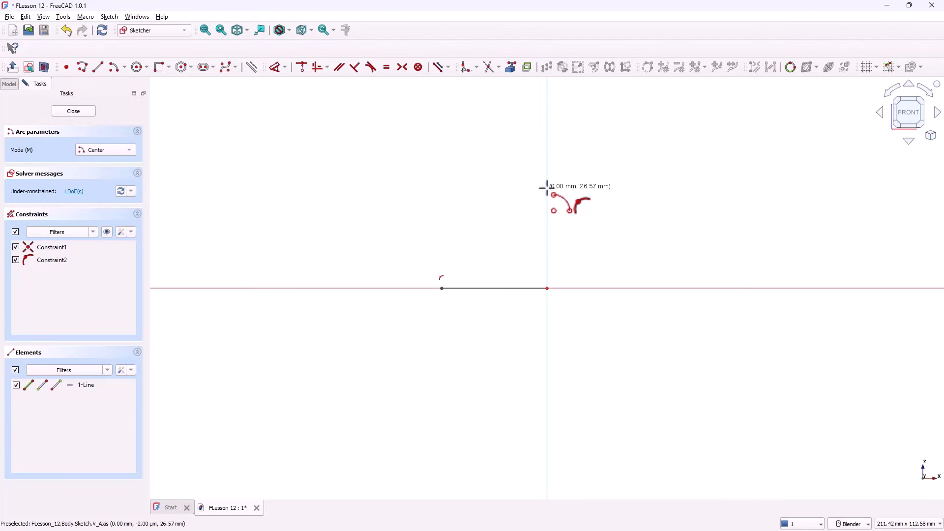
pyautogui.click(547, 187)
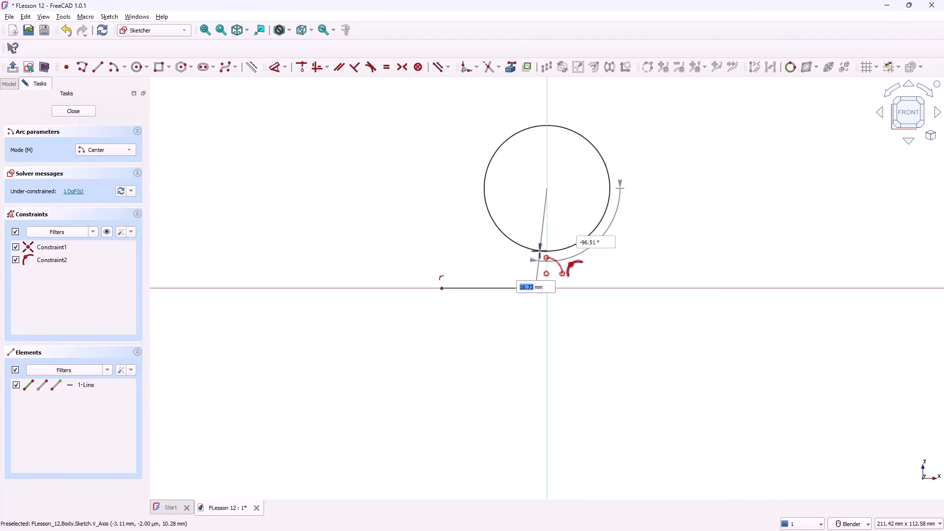
pyautogui.click(478, 222)
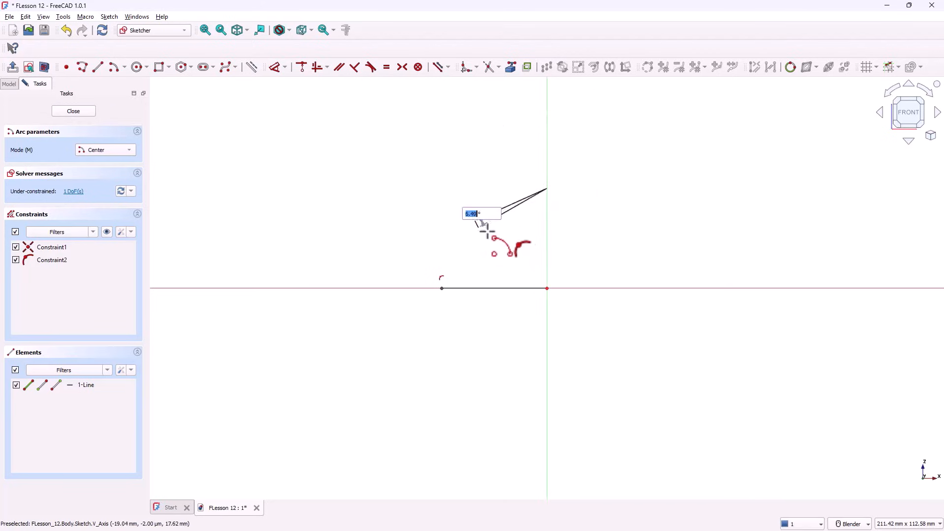
pyautogui.click(559, 266)
# - Draw a second arc of about 18 mm radius, centred about 6 mm left of and 1.8 mm above the origin, crossing the first arc and the line
pyautogui.scroll(5, 559, 268)
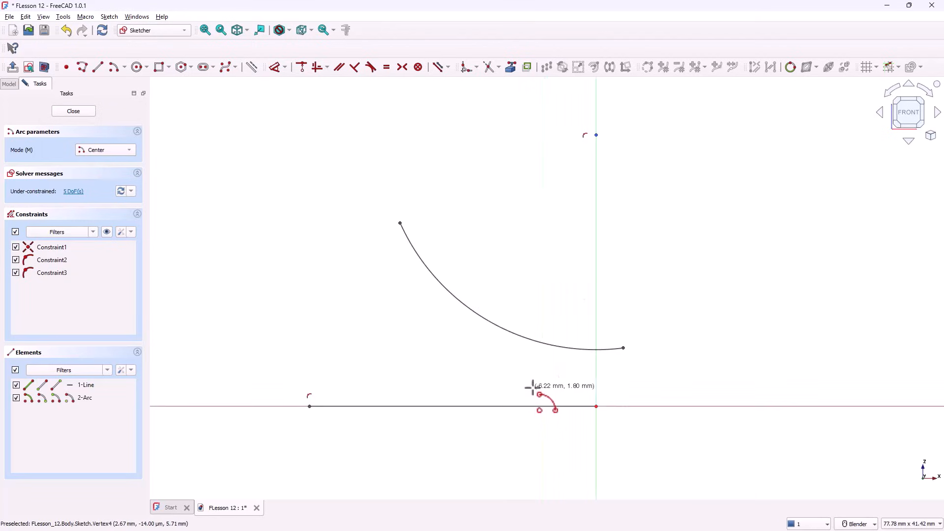
pyautogui.click(535, 387)
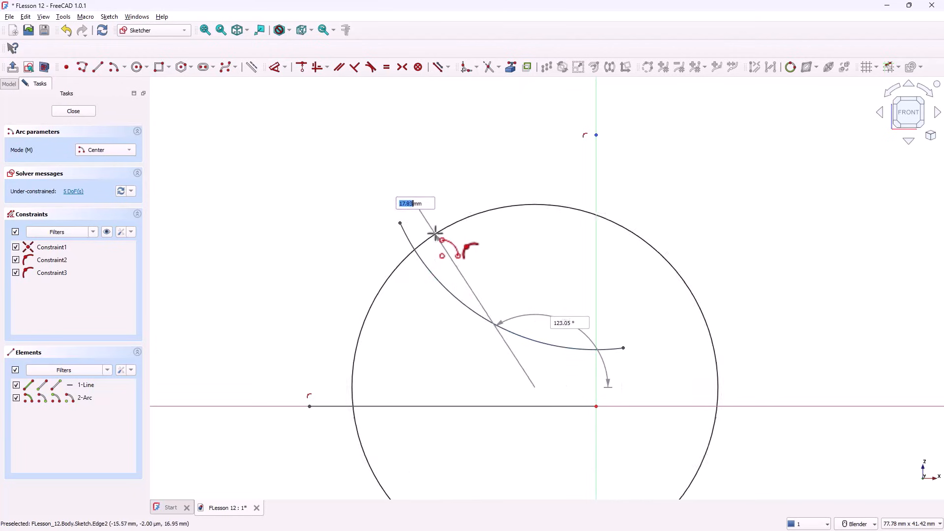
pyautogui.click(400, 223)
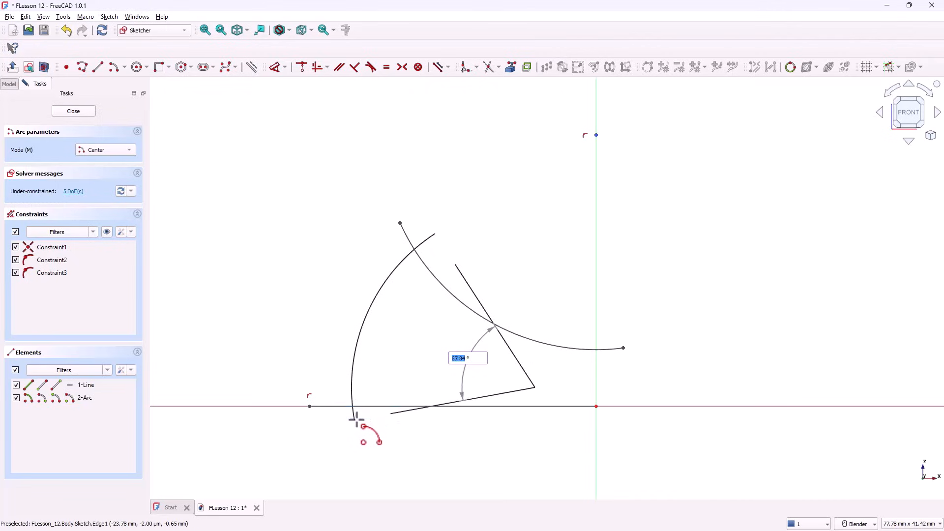
pyautogui.click(354, 420)
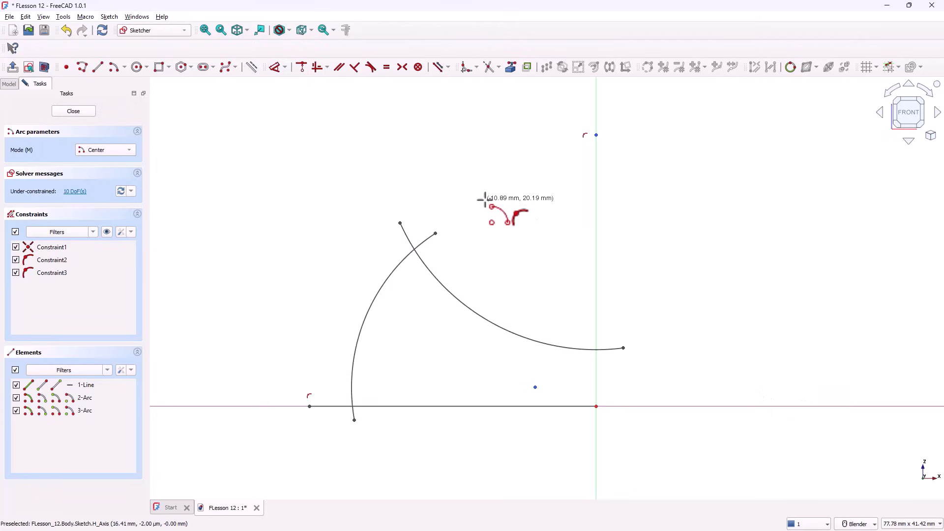
pyautogui.press('Escape')
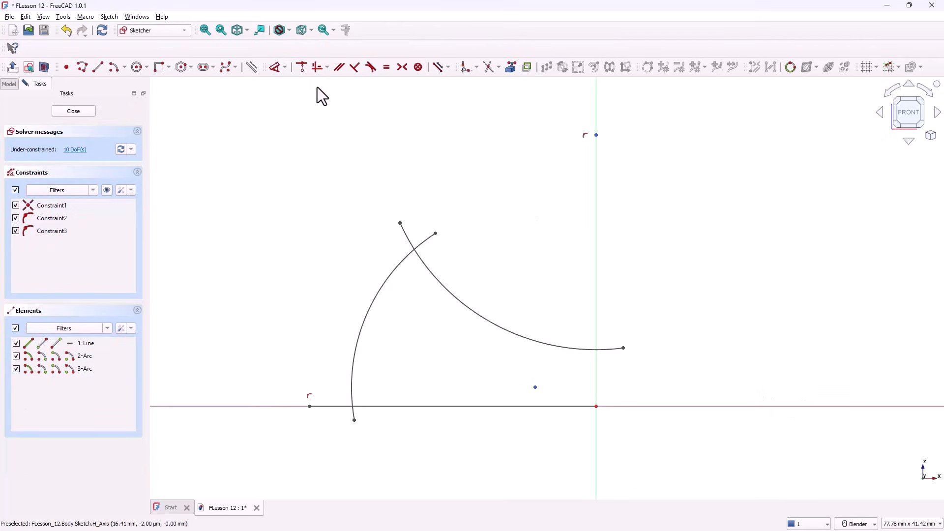
# - Dimension the upper arc's centre 22 mm above the origin and set that arc's radius to 16 mm
pyautogui.click(274, 67)
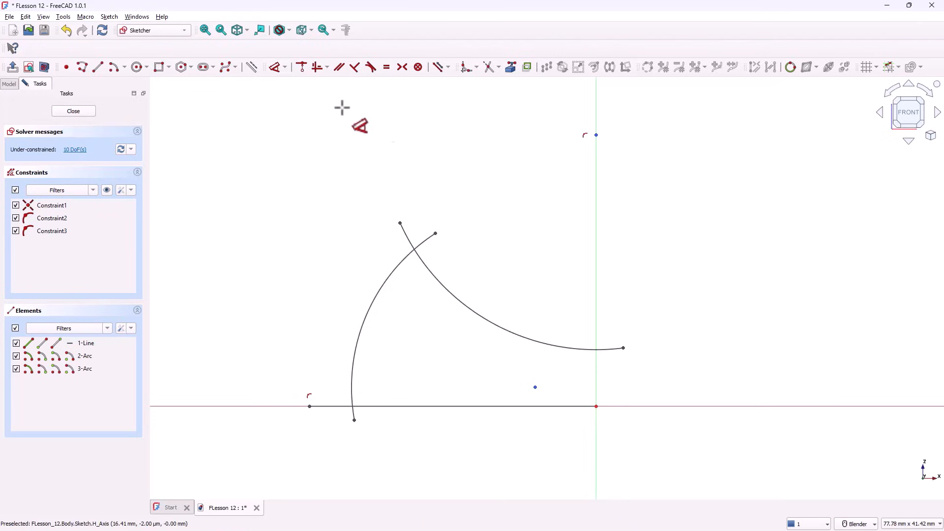
pyautogui.click(597, 136)
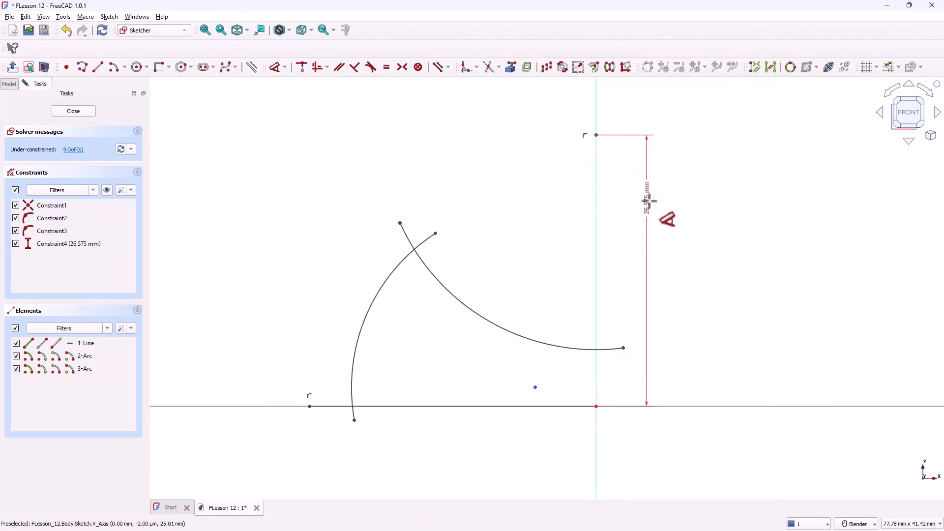
pyautogui.click(669, 244)
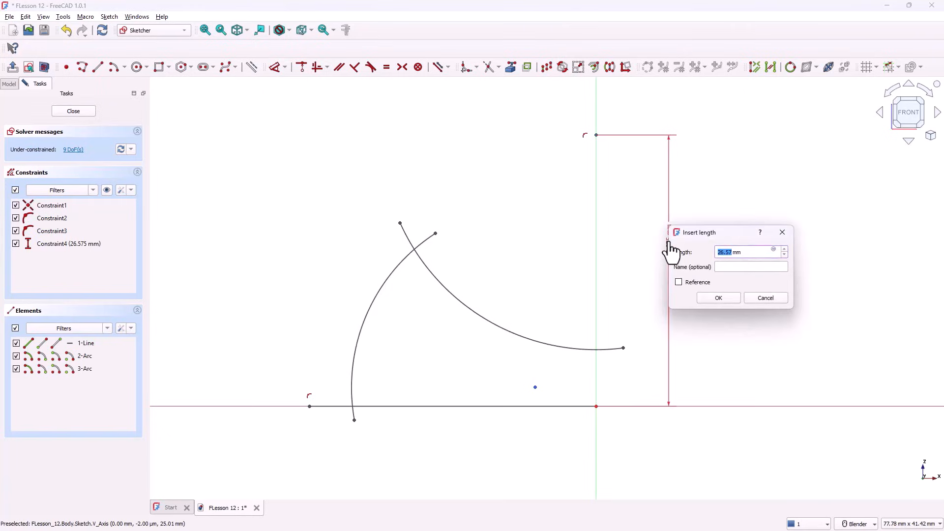
pyautogui.write('22')
pyautogui.press('Return')
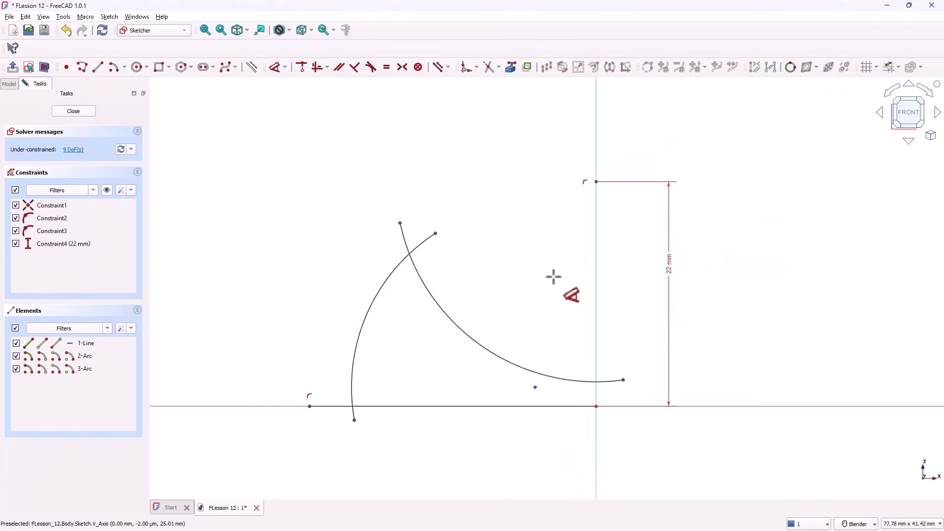
pyautogui.click(477, 339)
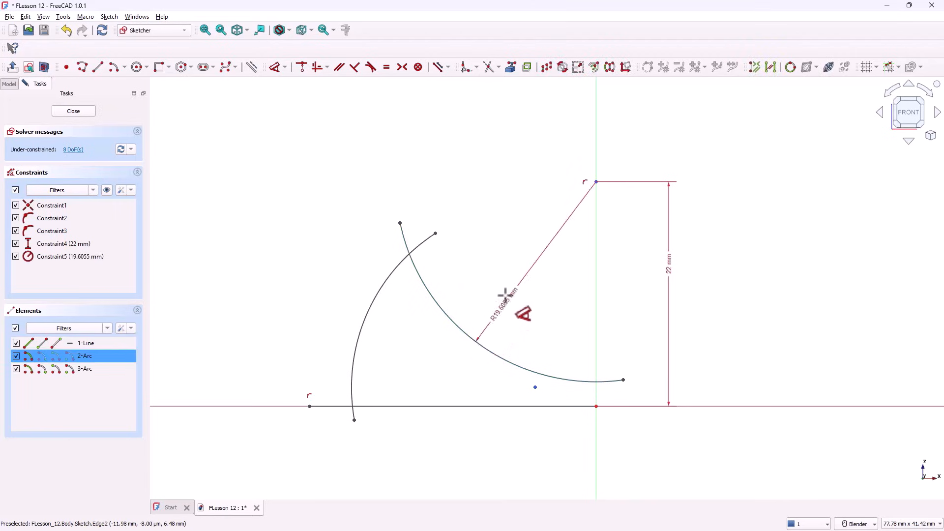
pyautogui.click(512, 257)
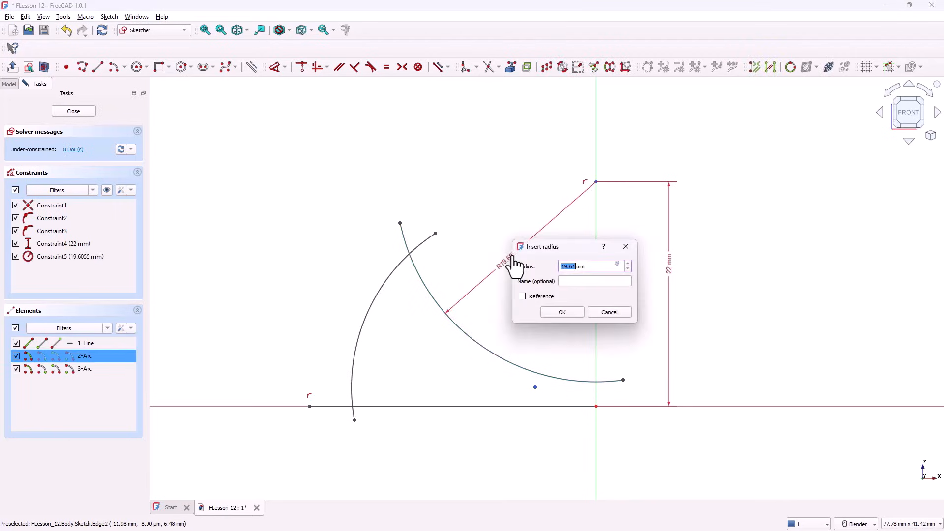
pyautogui.write('16')
pyautogui.press('Return')
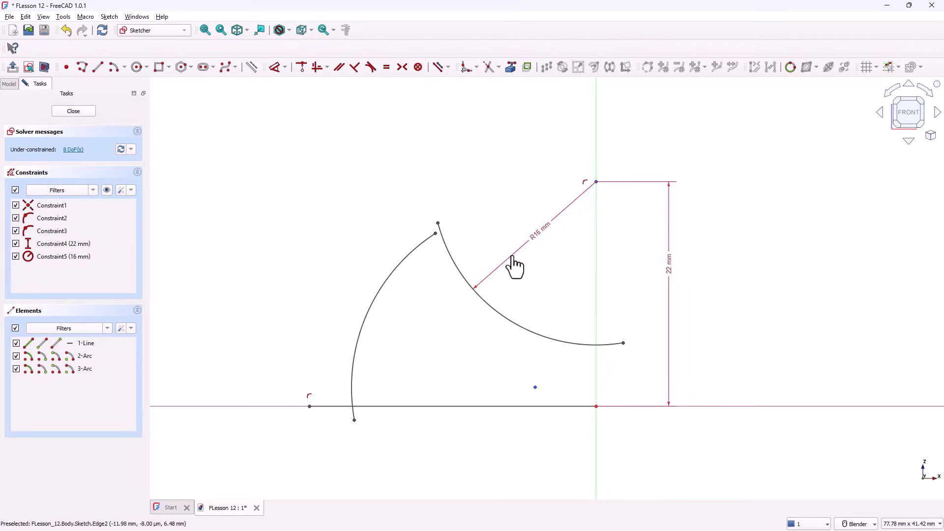
# - Dimension the second arc's centre 3 mm horizontally and 3 mm vertically from the origin
pyautogui.click(536, 388)
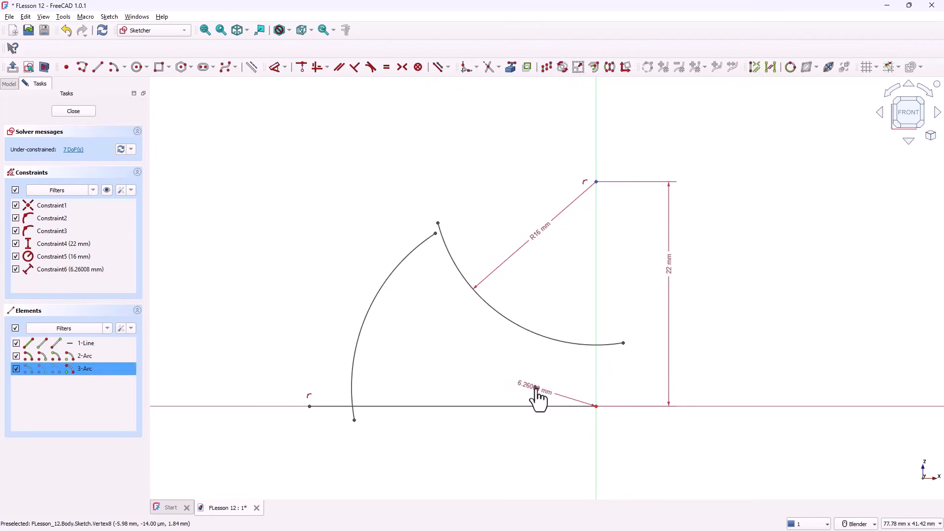
pyautogui.click(569, 375)
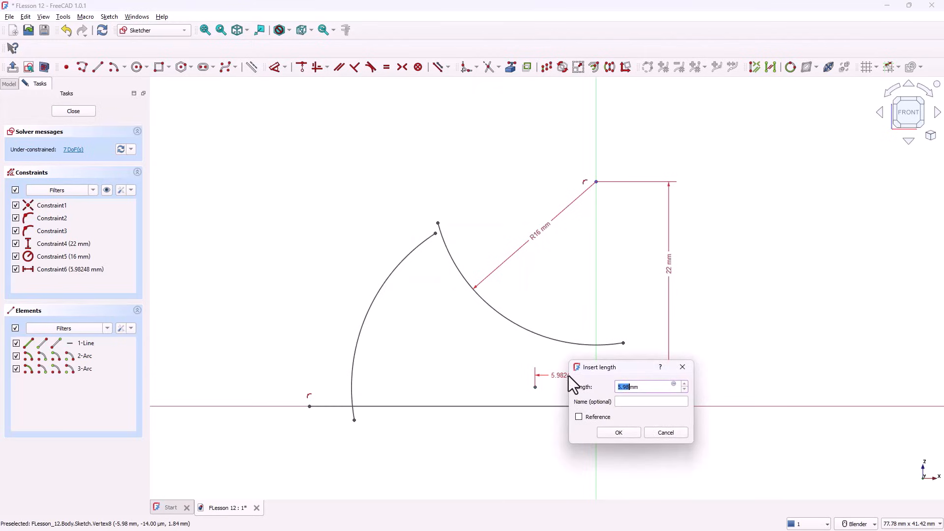
pyautogui.write('3')
pyautogui.press('Return')
pyautogui.click(565, 391)
pyautogui.click(596, 406)
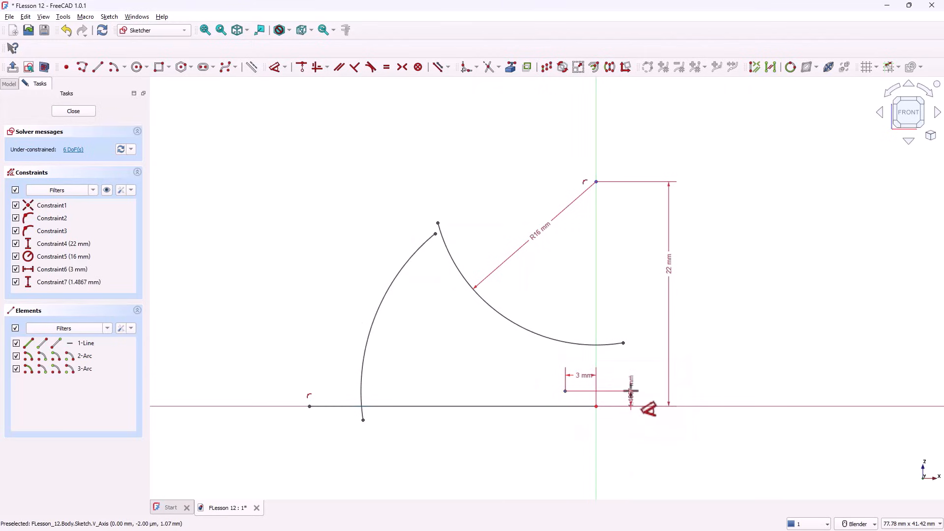
pyautogui.click(636, 401)
pyautogui.write('3')
pyautogui.press('Return')
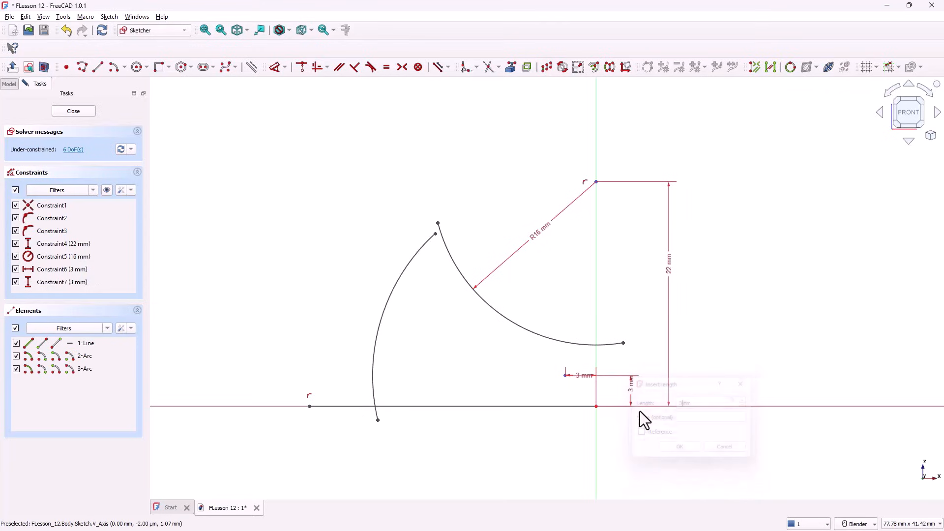
# - Set the radius of the second arc to 10 mm
pyautogui.click(384, 297)
pyautogui.click(466, 341)
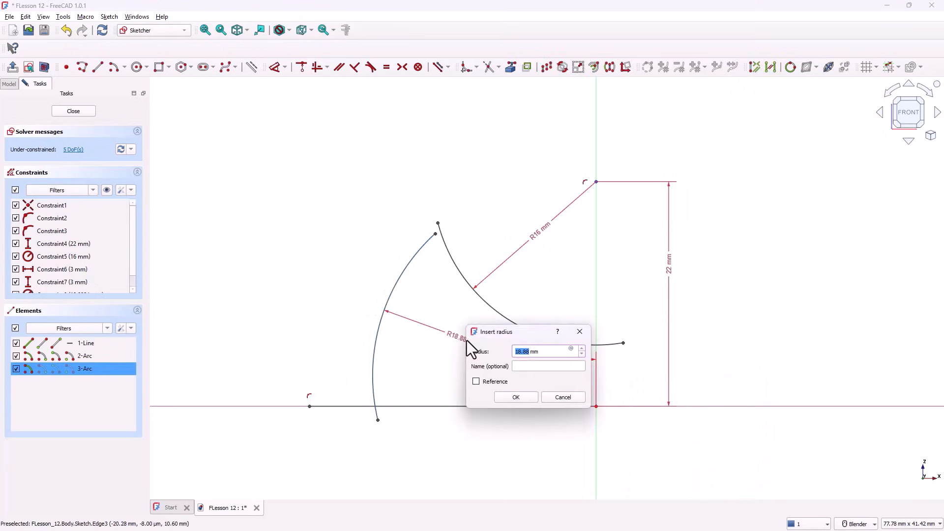
pyautogui.write('10')
pyautogui.press('Return')
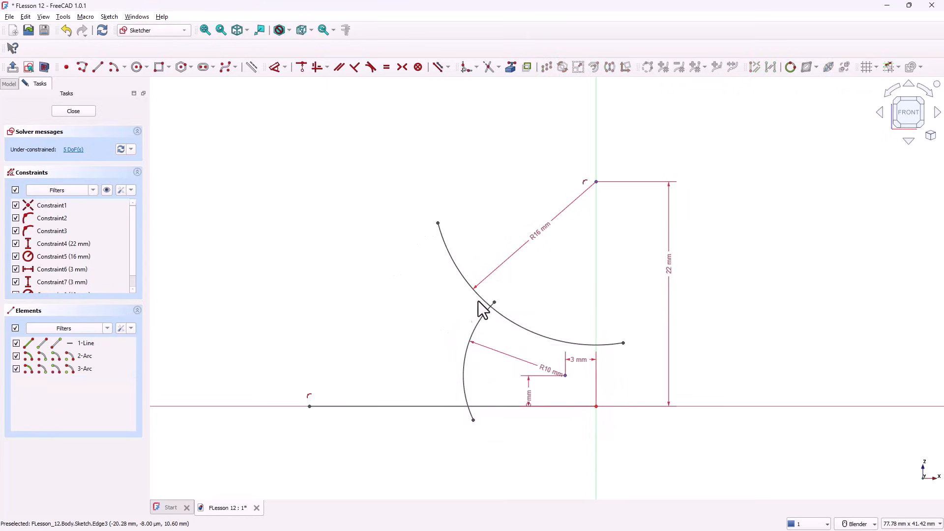
# - Trim both arcs' overhanging ends at their intersection and the part of the horizontal line extending beyond the 10 mm arc
pyautogui.scroll(2, 500, 102)
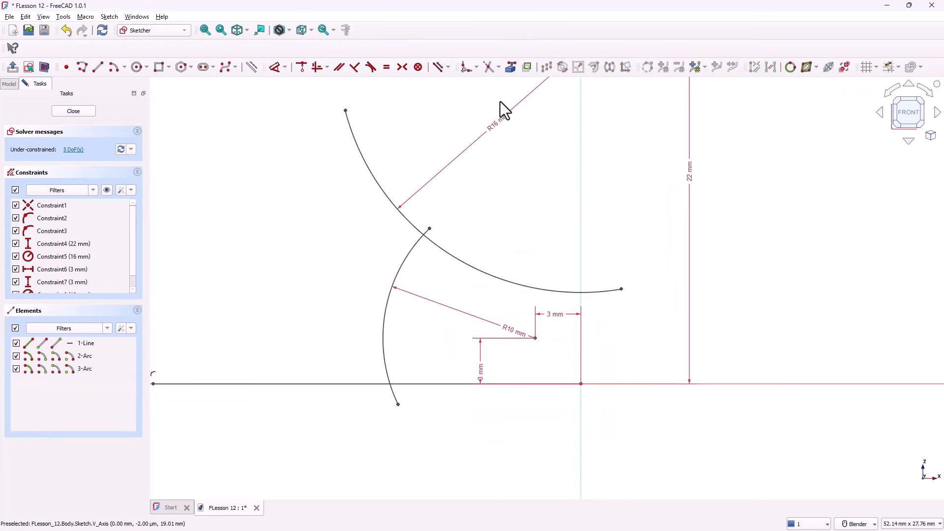
pyautogui.click(486, 72)
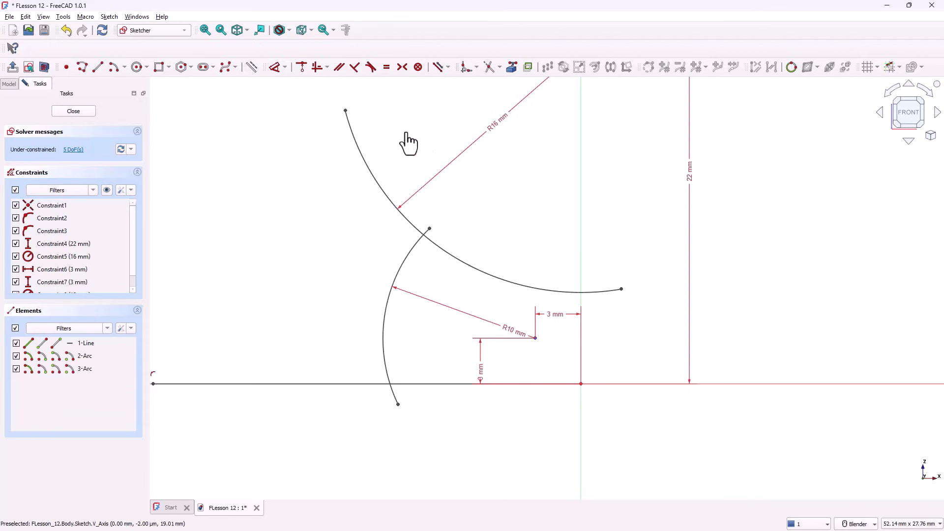
pyautogui.click(370, 171)
pyautogui.scroll(3, 419, 230)
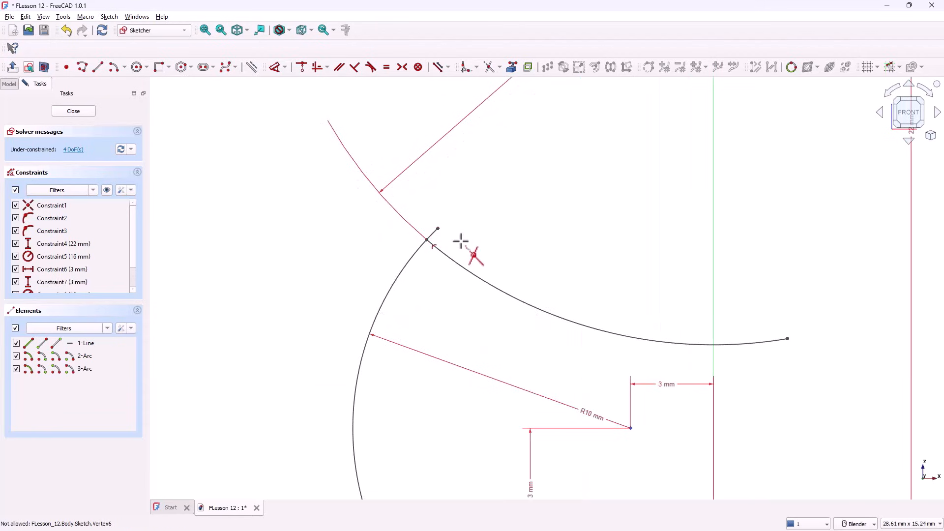
pyautogui.click(432, 234)
pyautogui.scroll(-2, 428, 263)
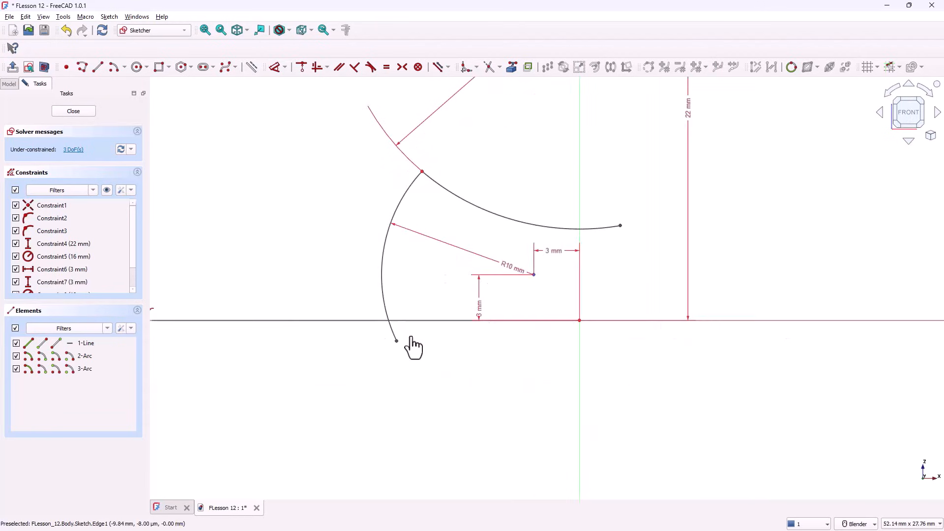
pyautogui.click(365, 320)
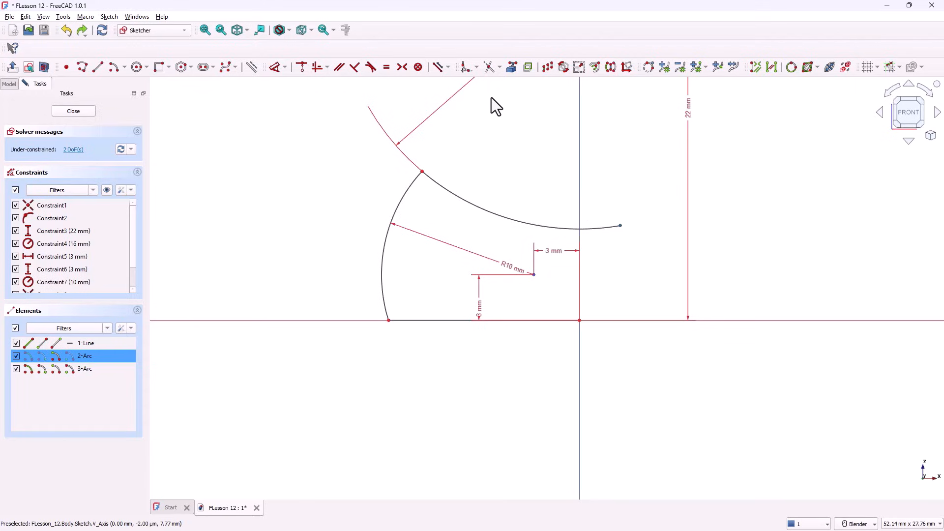
# - Constrain the upper arc's inner endpoint to the vertical axis and make the base line horizontal
pyautogui.click(301, 67)
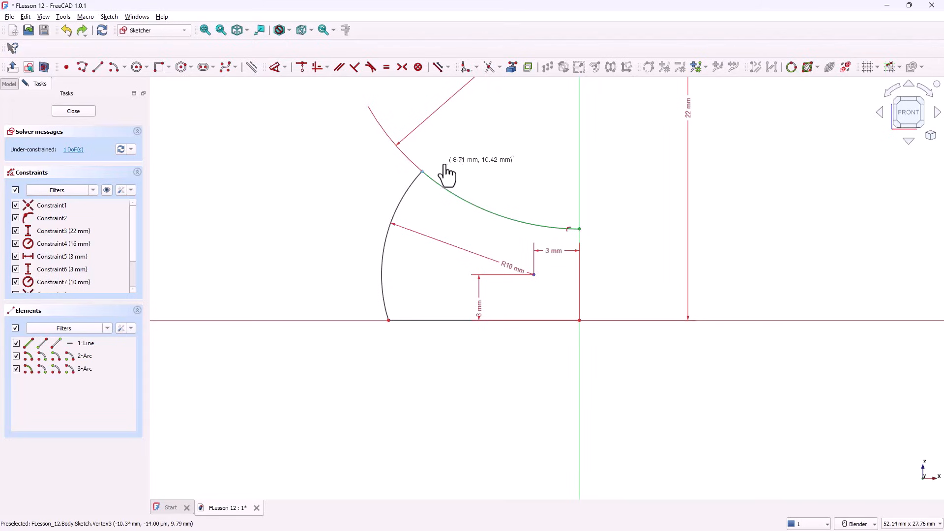
pyautogui.click(429, 181)
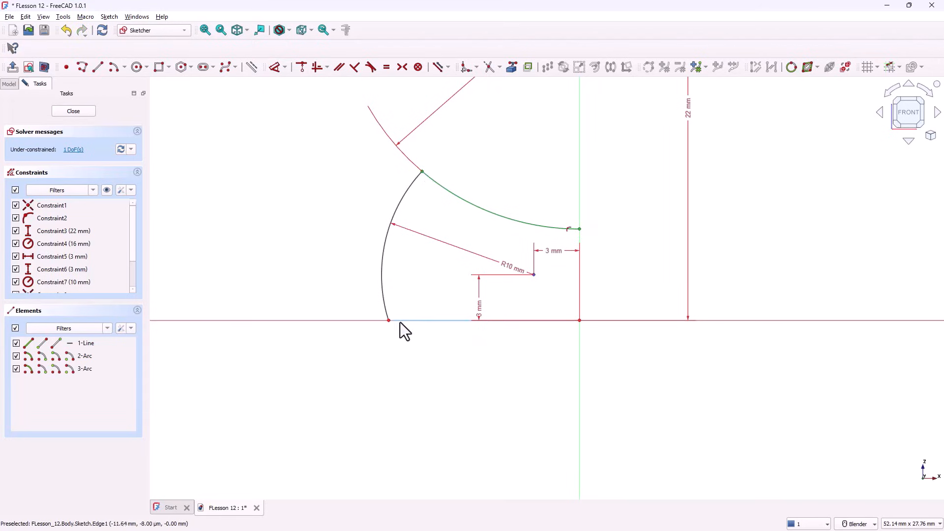
pyautogui.moveTo(389, 321); pyautogui.dragTo(398, 358)
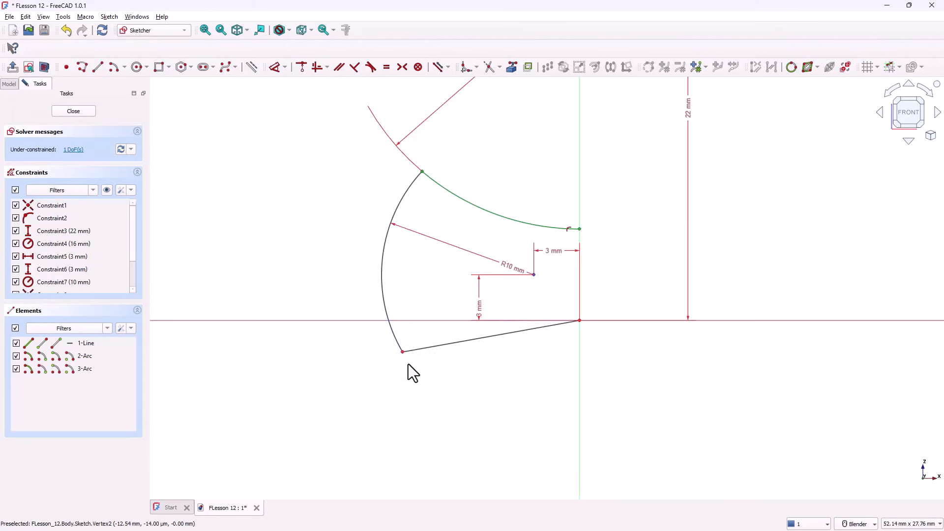
pyautogui.click(482, 344)
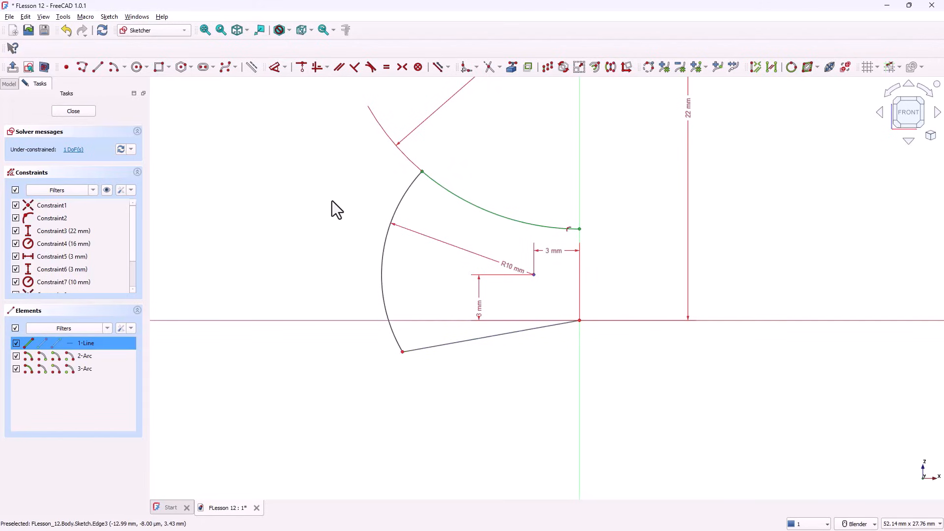
pyautogui.click(317, 68)
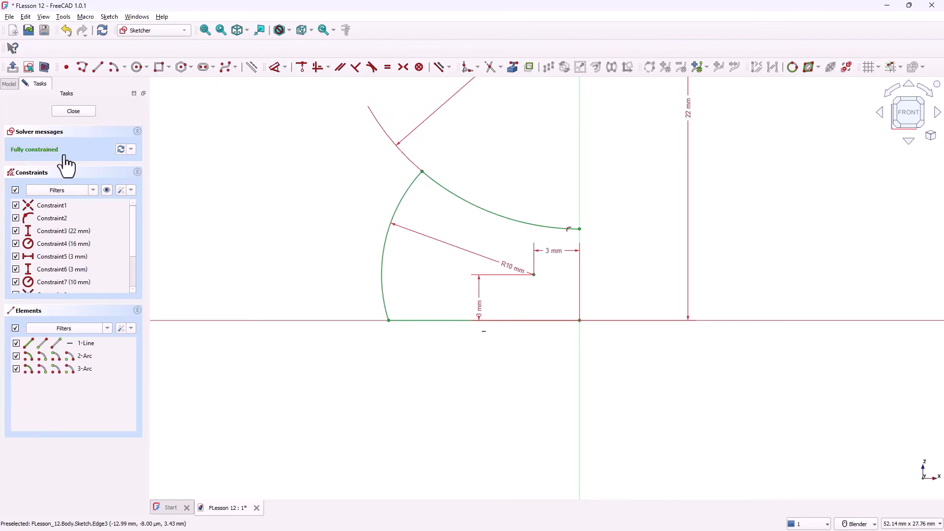
# - Mirror the base line and both arcs about the vertical axis, keeping the original geometry
pyautogui.scroll(-2, 706, 443)
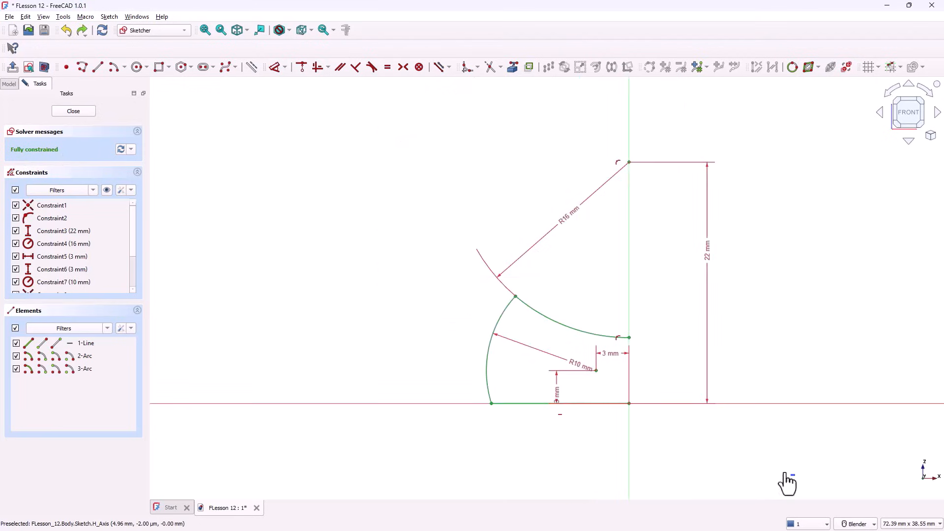
pyautogui.moveTo(793, 474); pyautogui.dragTo(382, 134)
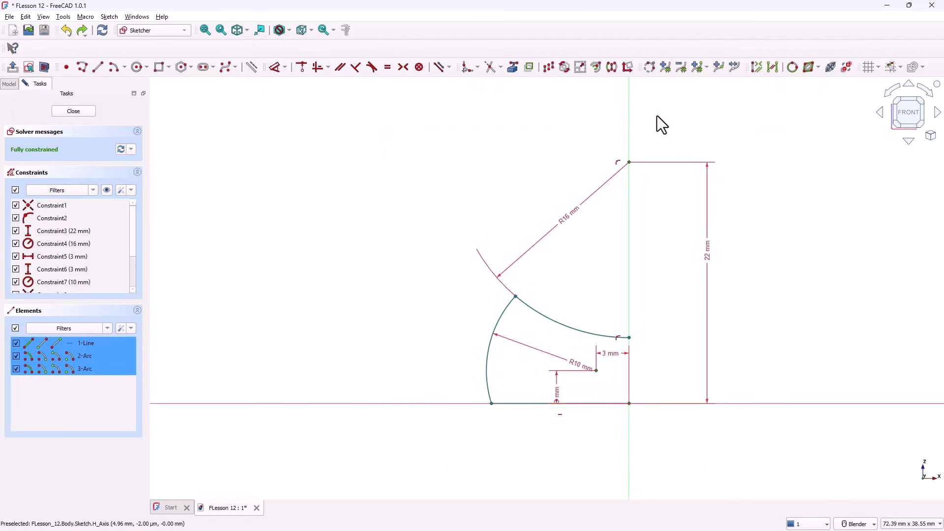
pyautogui.click(611, 68)
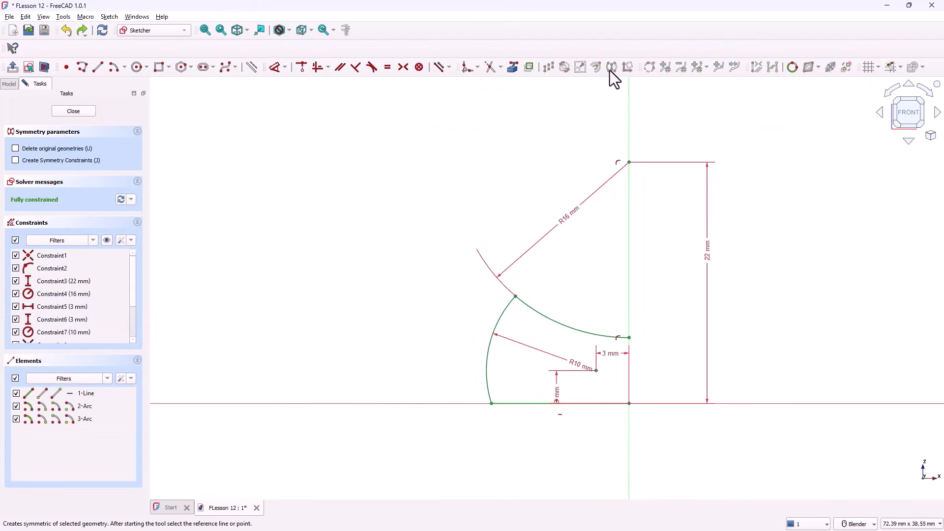
pyautogui.click(629, 194)
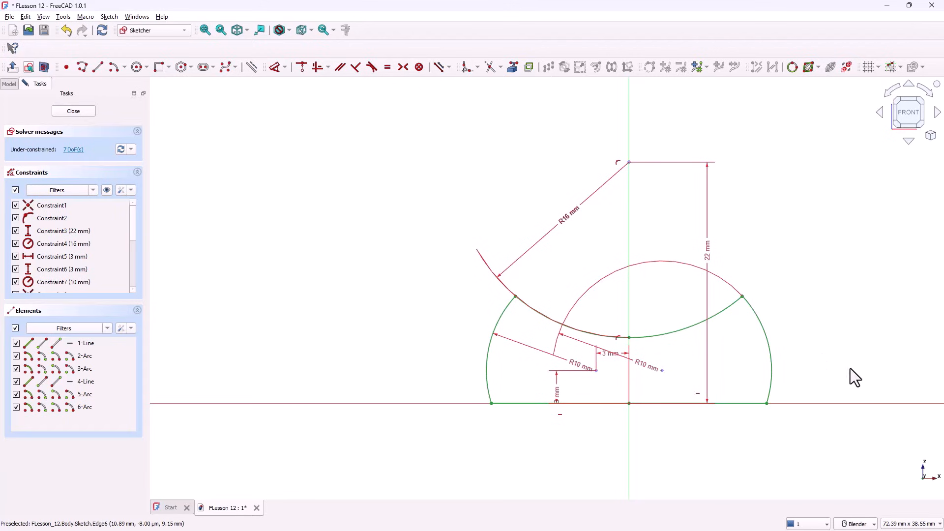
# - Make the mirrored base line's inner endpoint coincident with the original base line's endpoint at the origin
pyautogui.scroll(4, 856, 369)
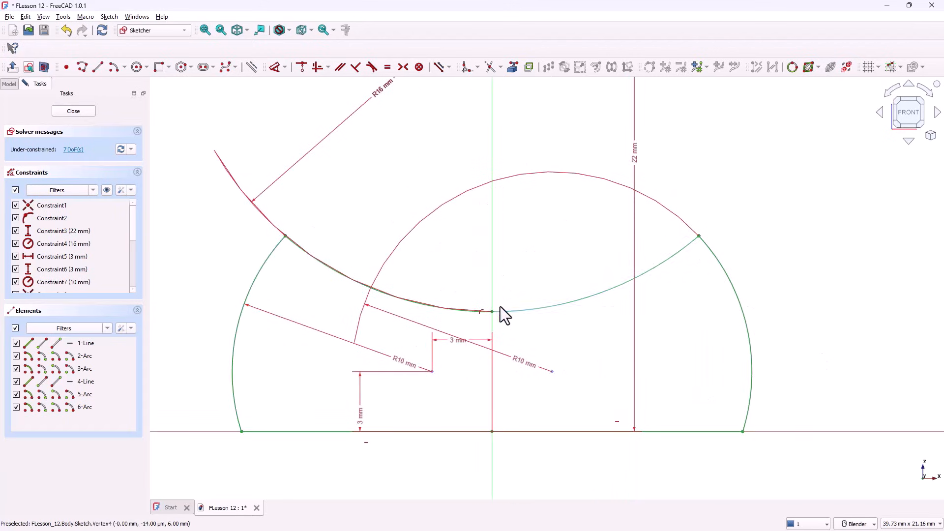
pyautogui.moveTo(719, 264); pyautogui.dragTo(800, 296)
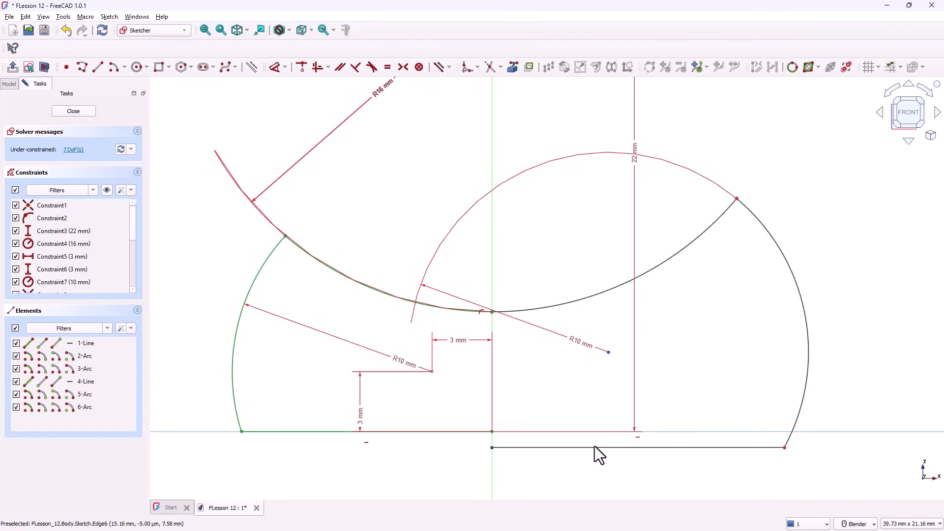
pyautogui.click(492, 449)
pyautogui.click(493, 432)
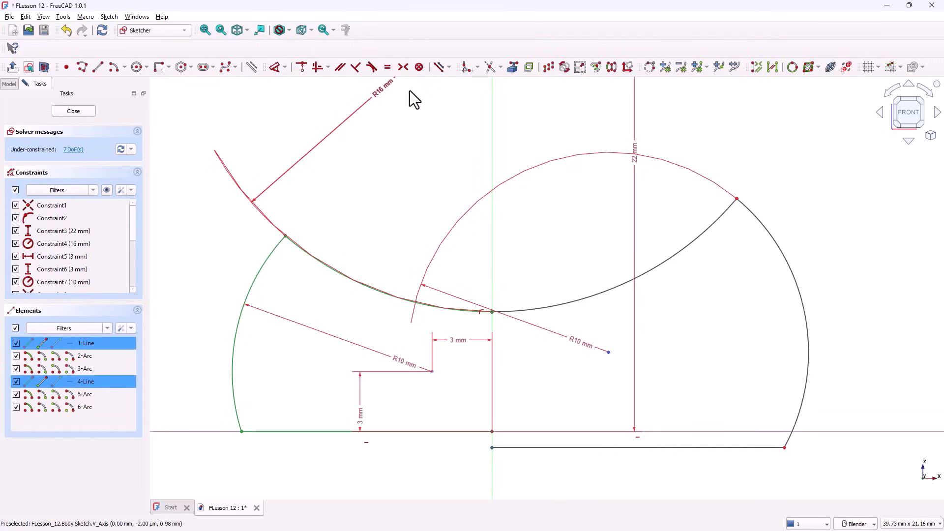
pyautogui.click(301, 67)
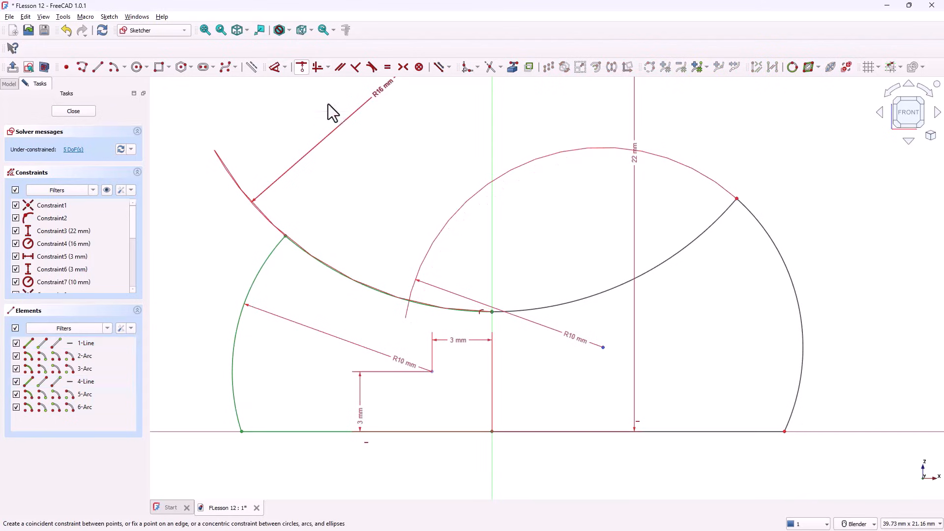
# - Make the mirrored 16 mm arc's inner endpoint coincident with the original 16 mm arc's endpoint on the vertical axis
pyautogui.moveTo(737, 200); pyautogui.dragTo(748, 229)
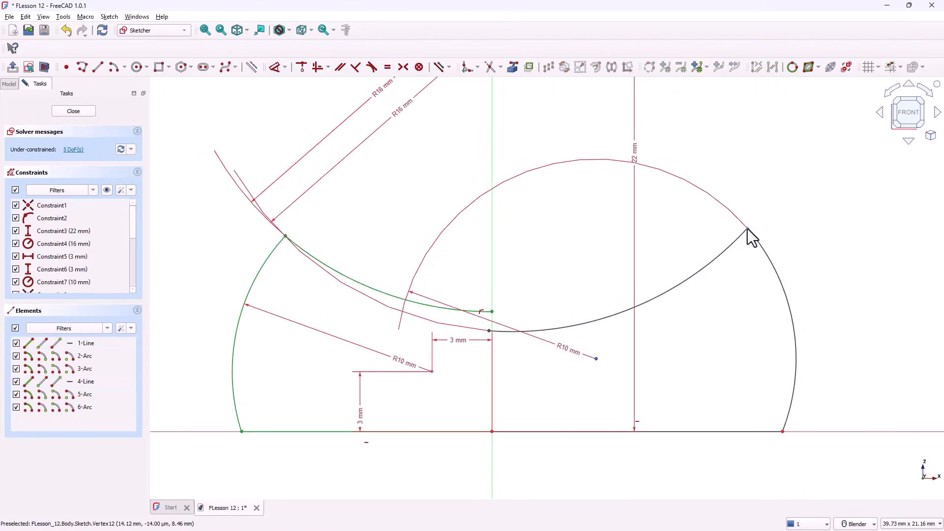
pyautogui.click(488, 332)
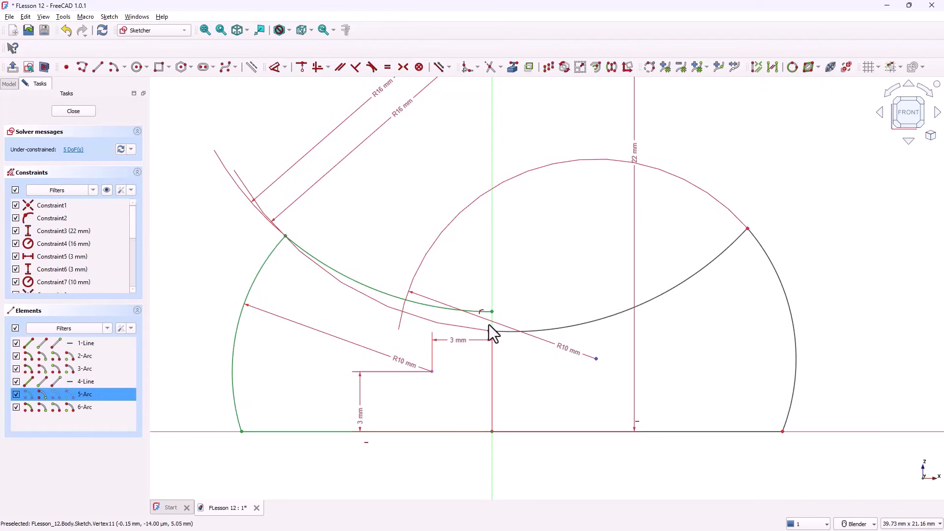
pyautogui.click(492, 314)
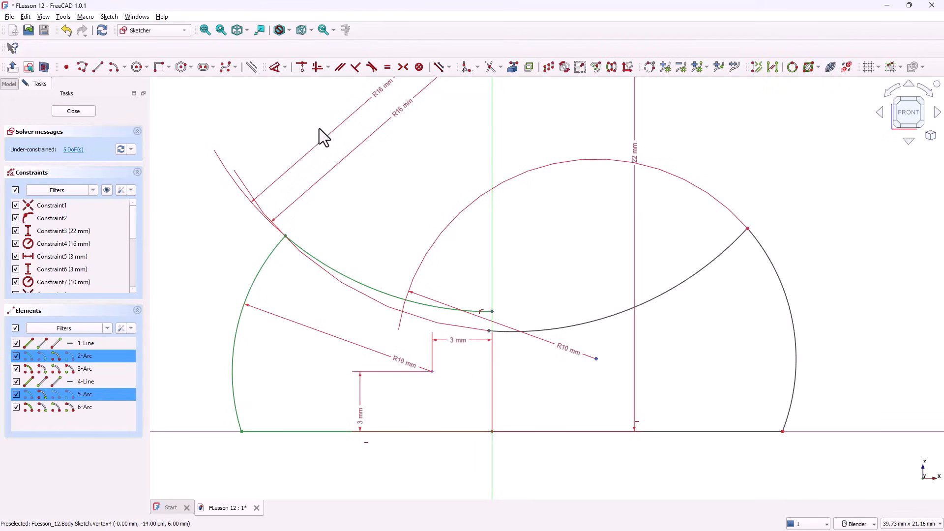
pyautogui.click(299, 68)
# - Constrain the two upper corners of the profile to be symmetric about the vertical axis
pyautogui.click(699, 247)
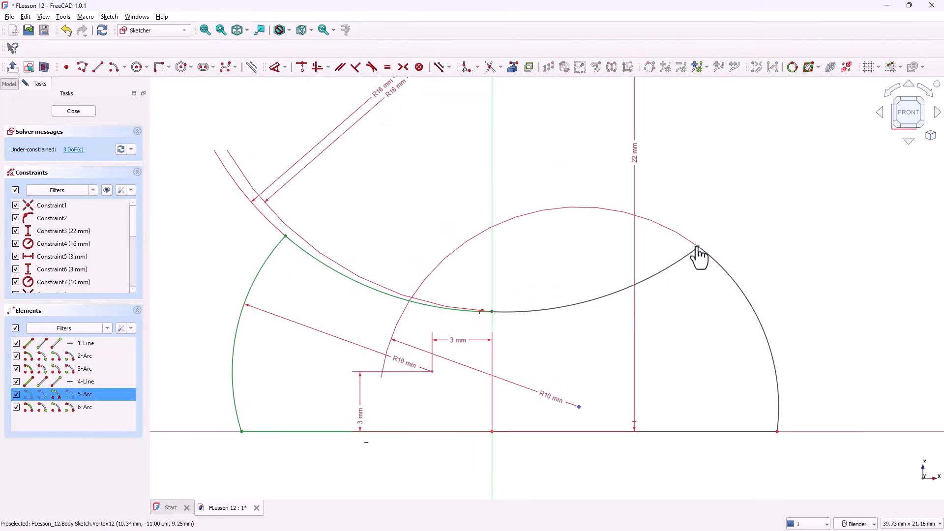
pyautogui.click(285, 239)
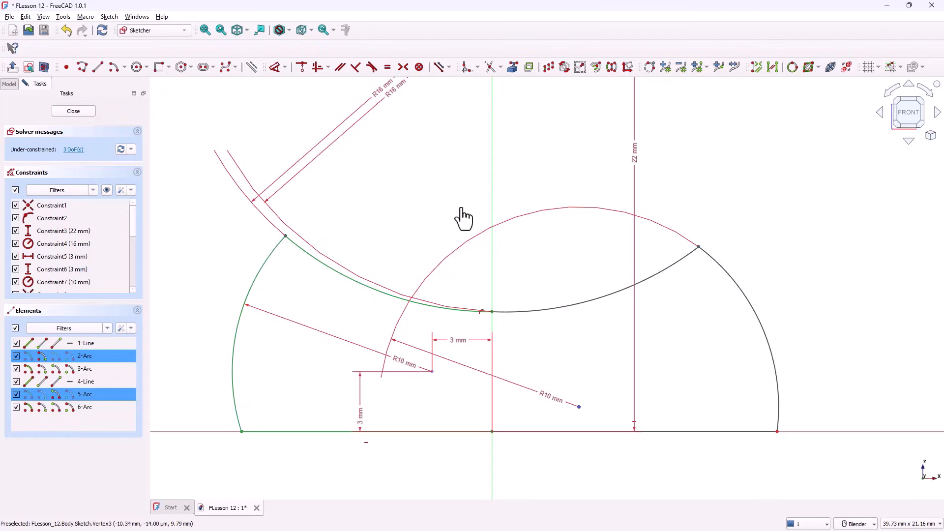
pyautogui.click(491, 193)
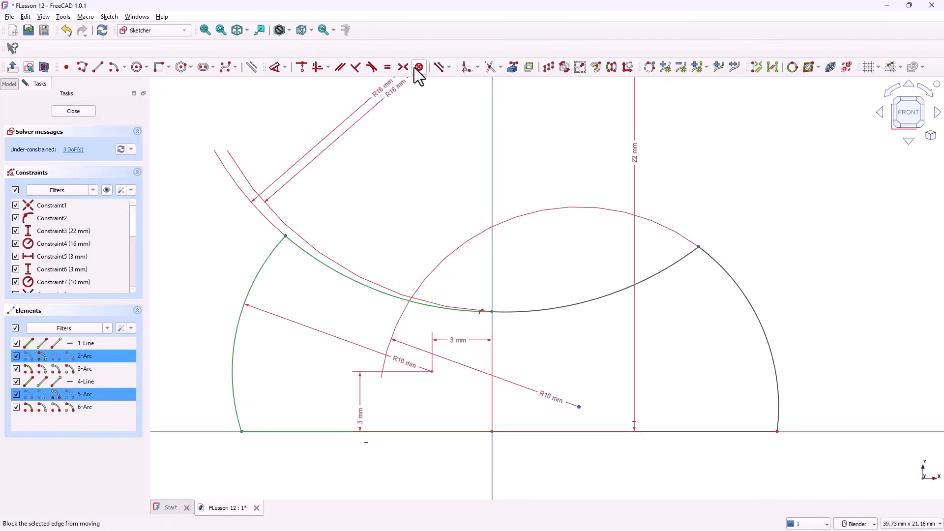
pyautogui.click(403, 67)
# - Constrain the outer endpoints of the two base lines to be symmetric about the vertical axis
pyautogui.moveTo(772, 345); pyautogui.dragTo(749, 352)
pyautogui.click(760, 433)
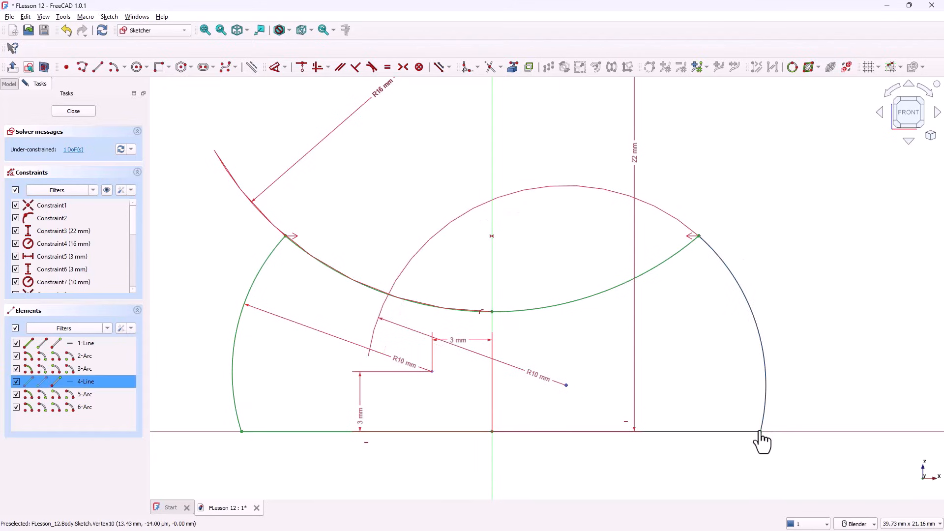
pyautogui.click(242, 432)
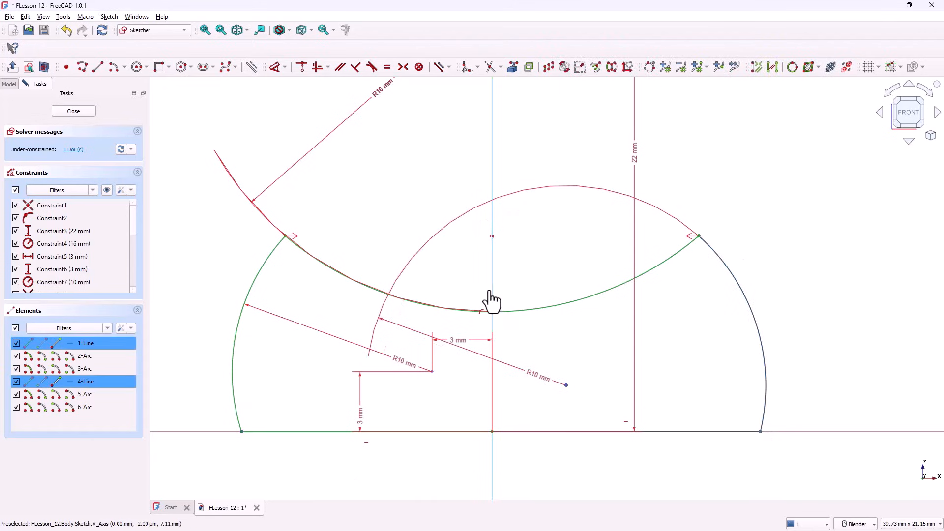
pyautogui.click(492, 317)
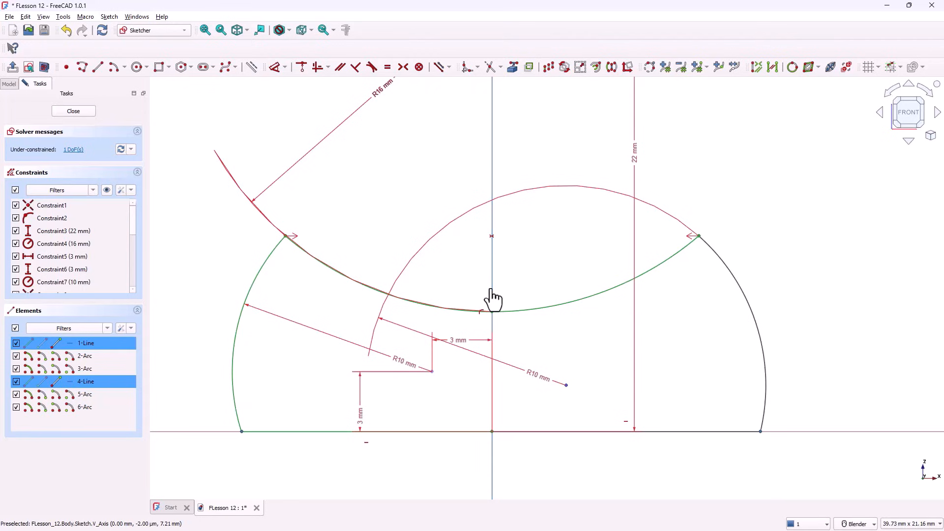
pyautogui.click(402, 67)
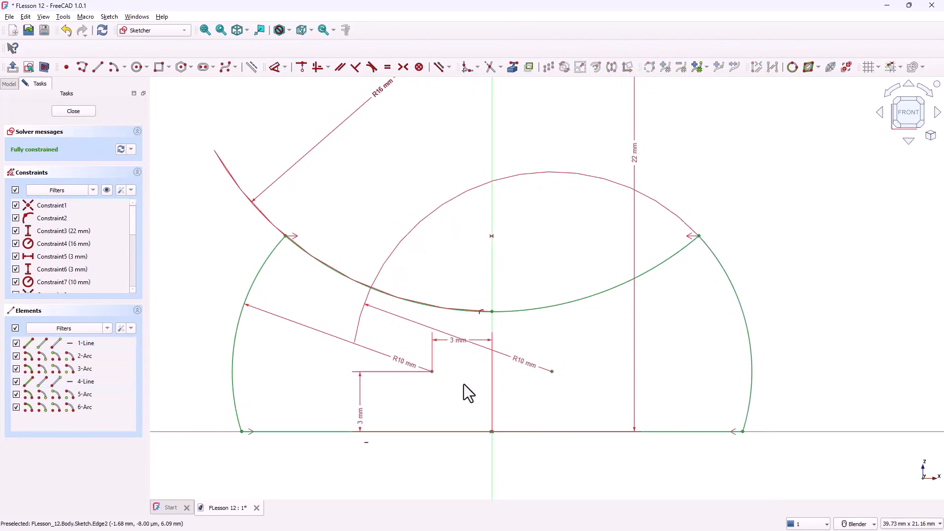
# - Hide all constraints in the profile sketch and close the sketch
pyautogui.click(208, 33)
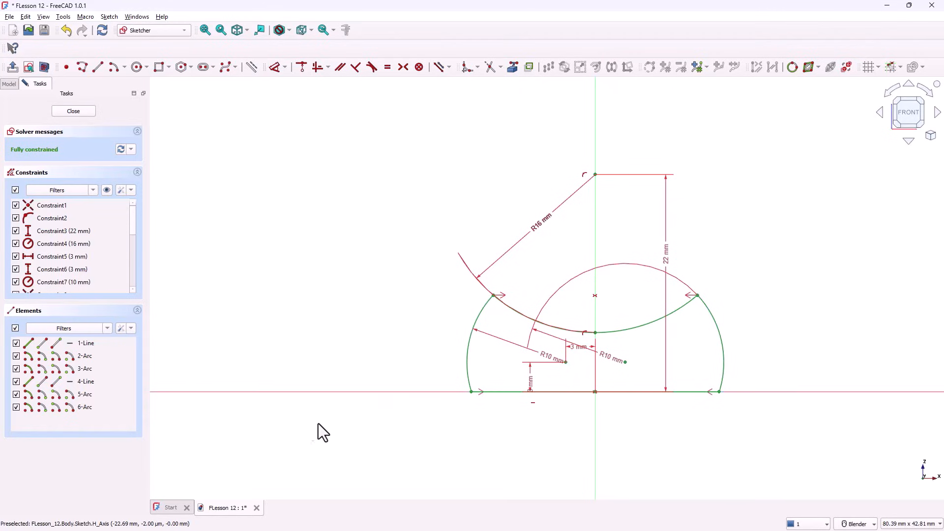
pyautogui.click(106, 190)
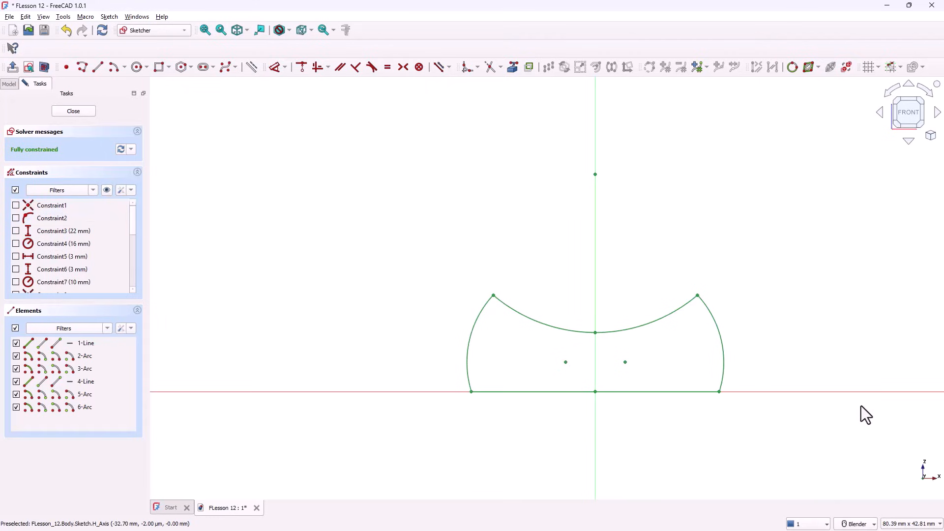
pyautogui.scroll(3, 860, 405)
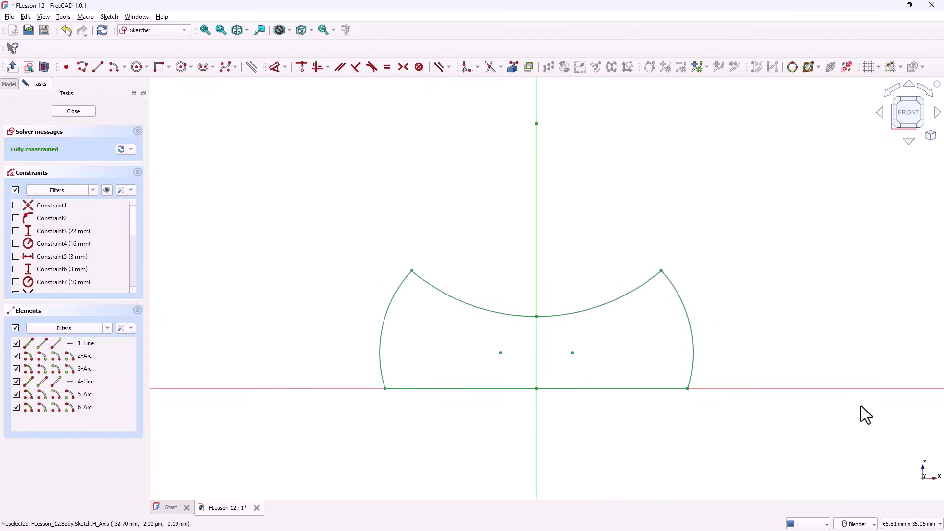
pyautogui.click(73, 111)
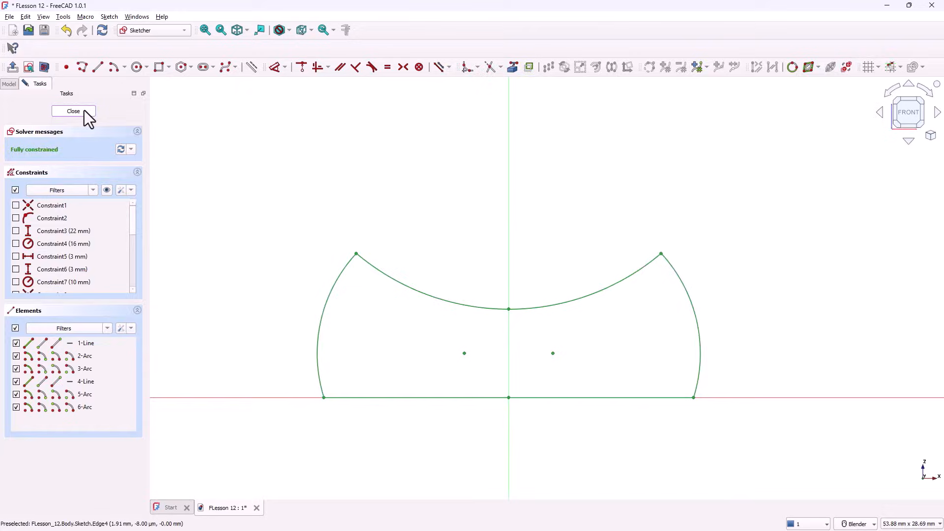
# - Pad the profile sketch 11 mm, symmetric to its plane
pyautogui.click(207, 33)
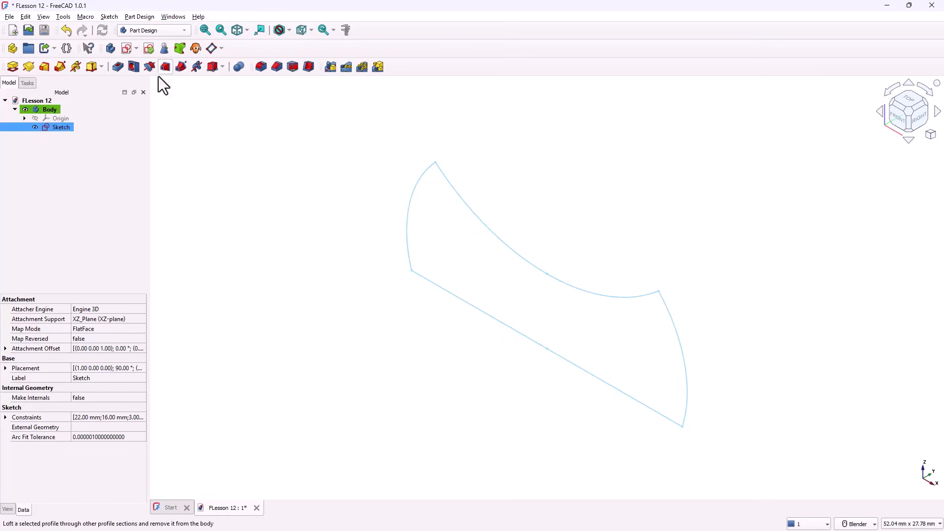
pyautogui.click(12, 67)
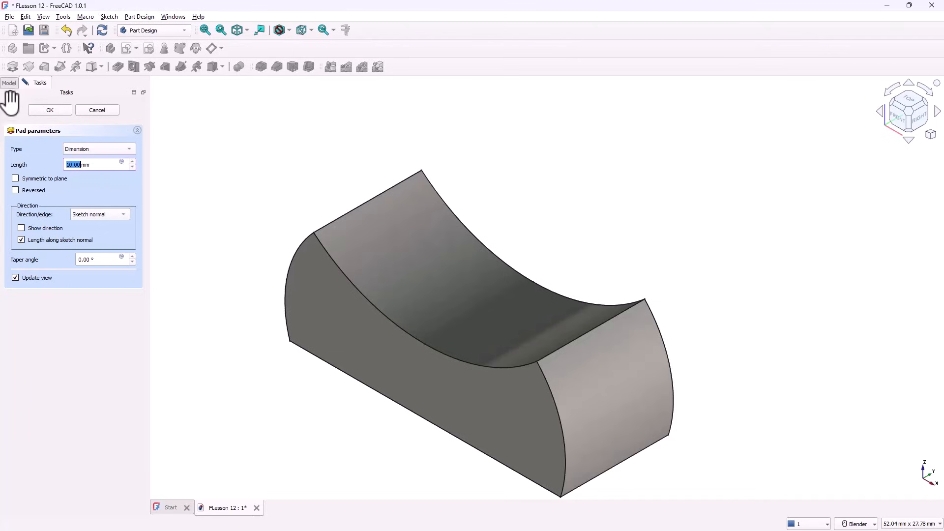
pyautogui.click(13, 180)
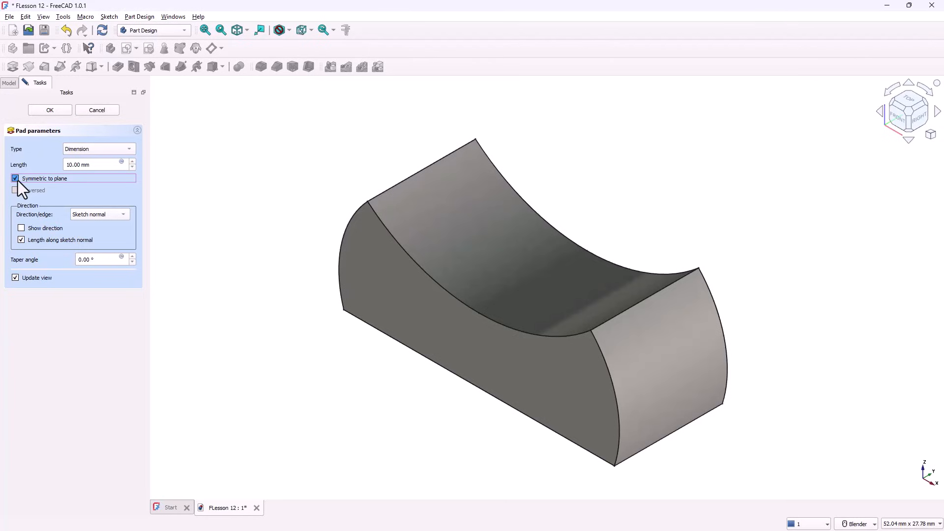
pyautogui.click(100, 165)
pyautogui.moveTo(100, 165); pyautogui.dragTo(69, 168)
pyautogui.write('11')
pyautogui.click(57, 114)
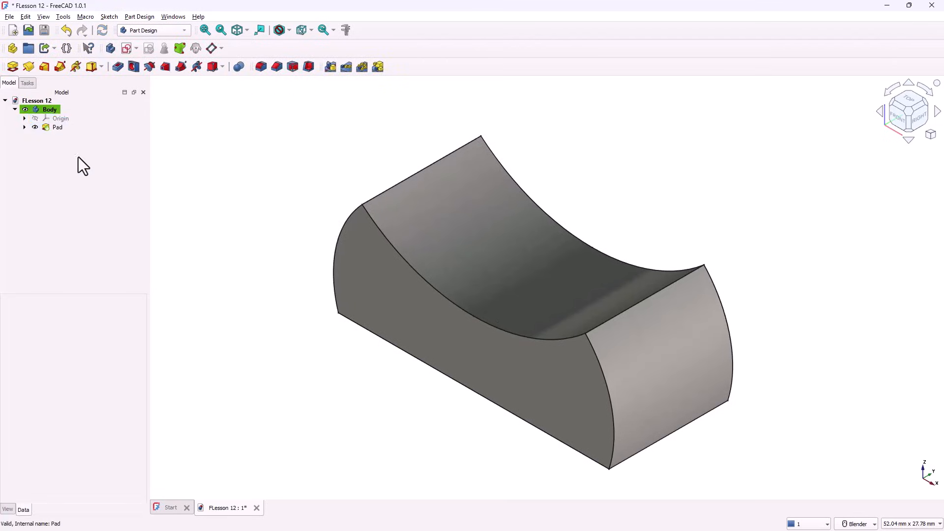
# - Check the notch in Detail A of the drawing and start a new sketch on the XZ plane of the body
pyautogui.hotkey('alt', 'Tab')
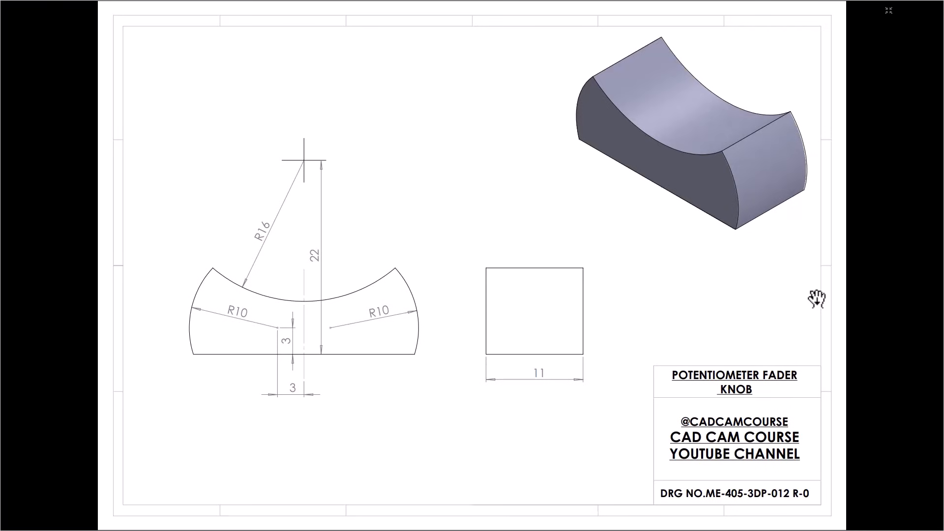
pyautogui.scroll(-1, 817, 298)
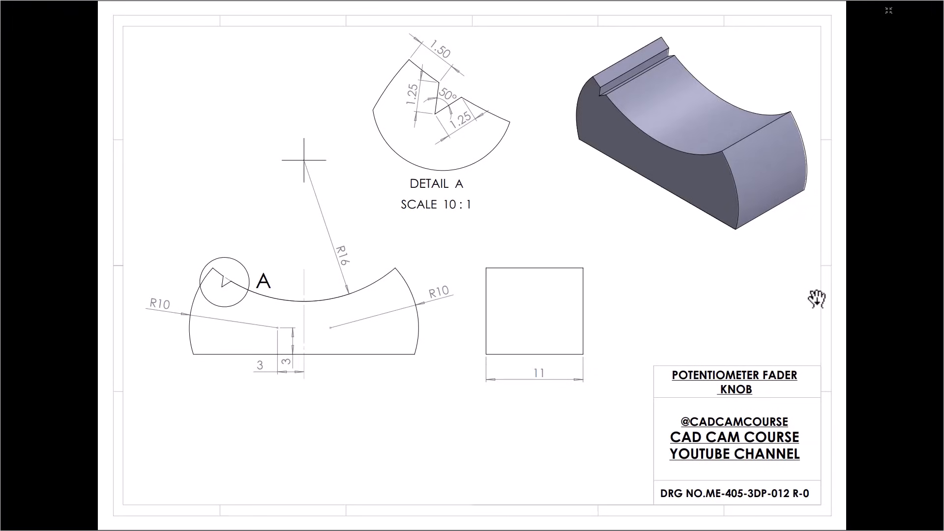
pyautogui.hotkey('alt', 'Tab')
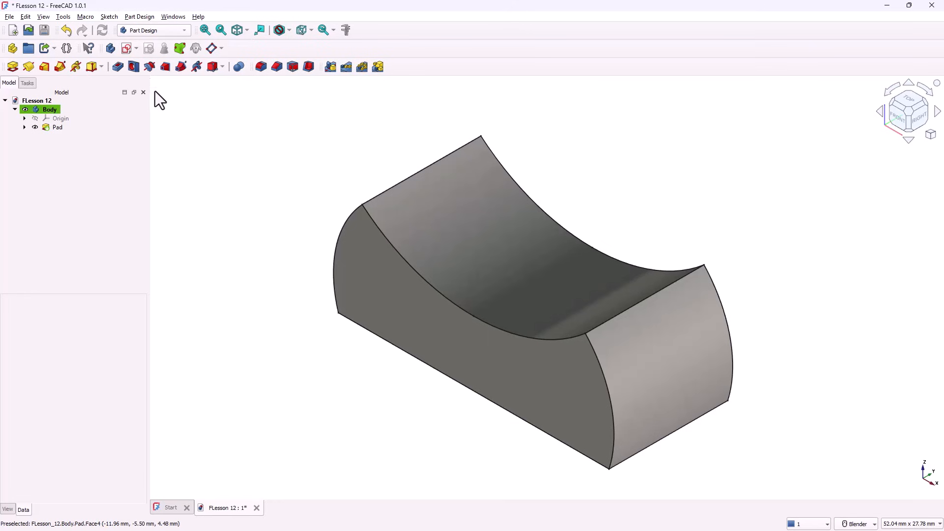
pyautogui.click(127, 48)
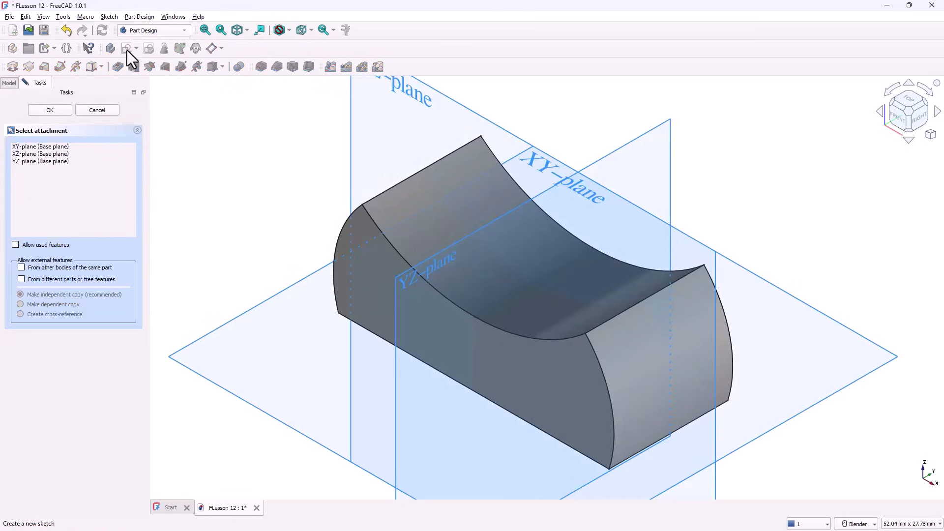
pyautogui.scroll(-1, 258, 176)
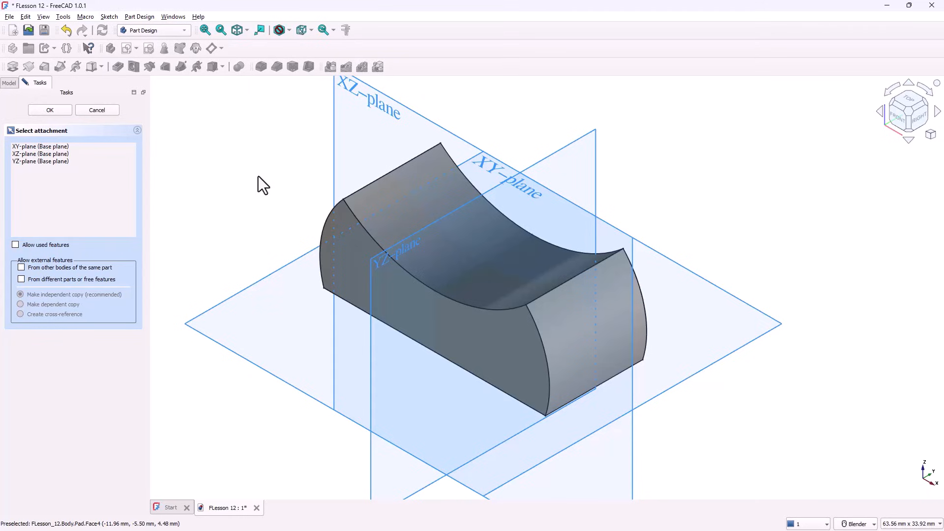
pyautogui.scroll(-1, 258, 176)
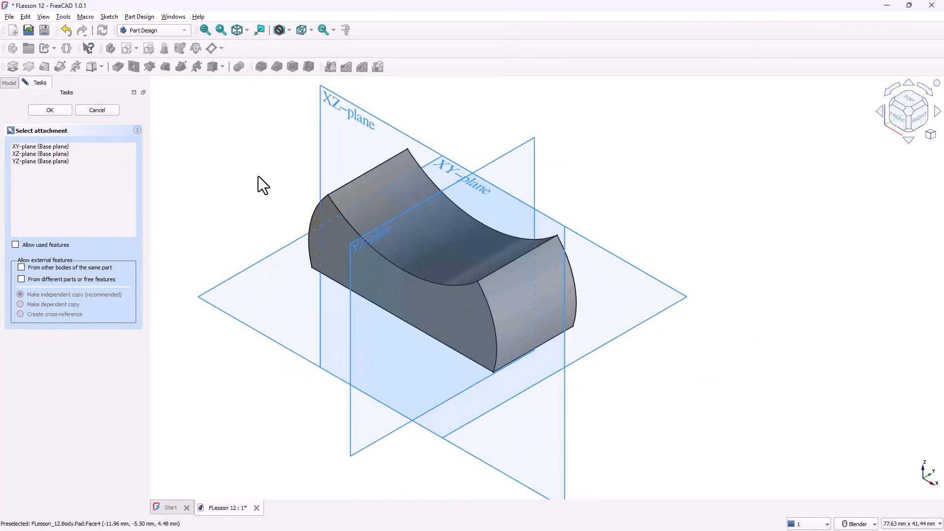
pyautogui.click(330, 104)
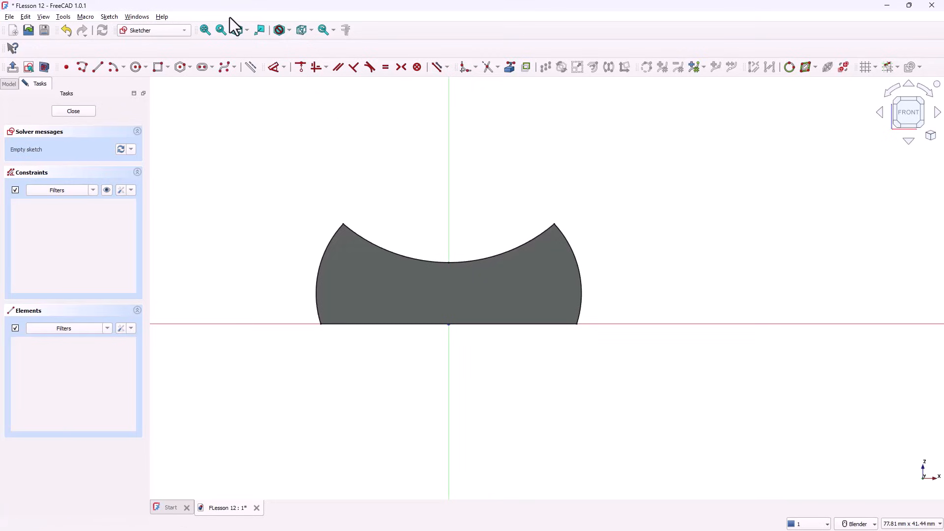
pyautogui.click(205, 30)
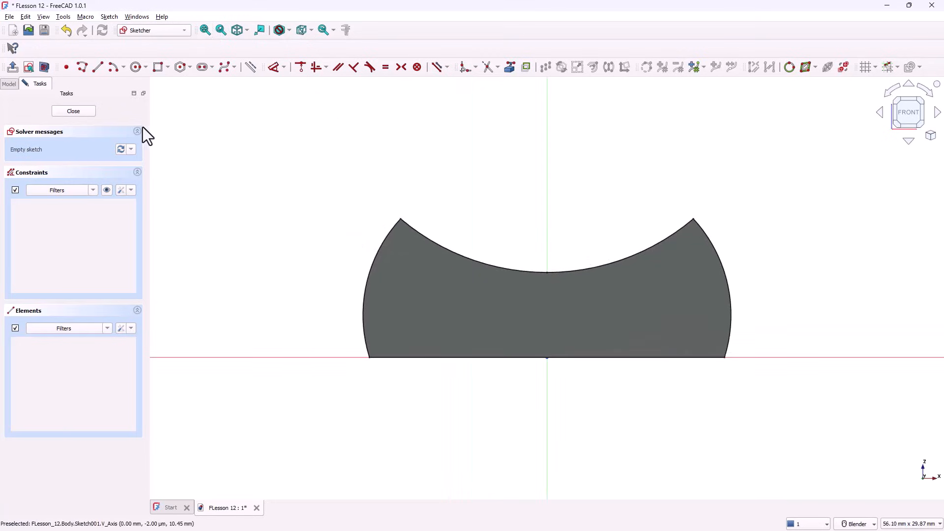
# - With the section view enabled, project the left half of the concave top arc and the left side arc as external geometry
pyautogui.click(43, 69)
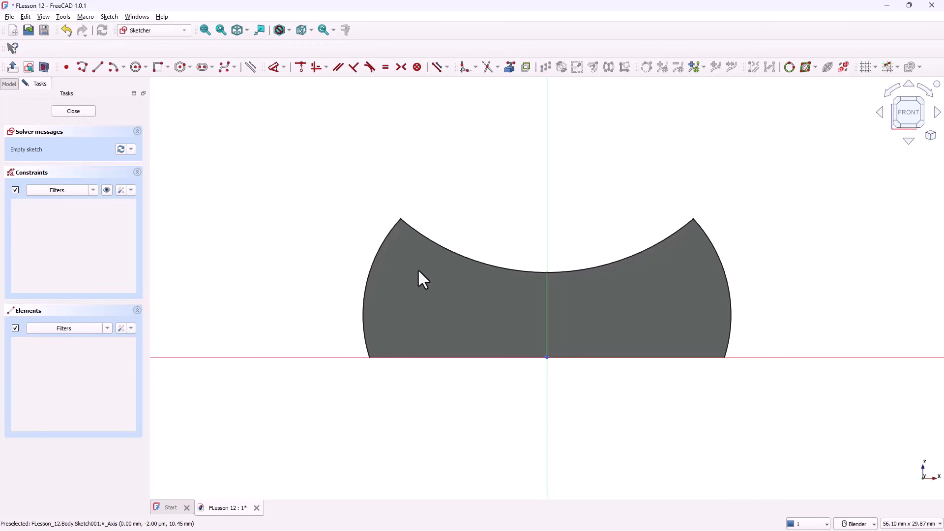
pyautogui.click(510, 68)
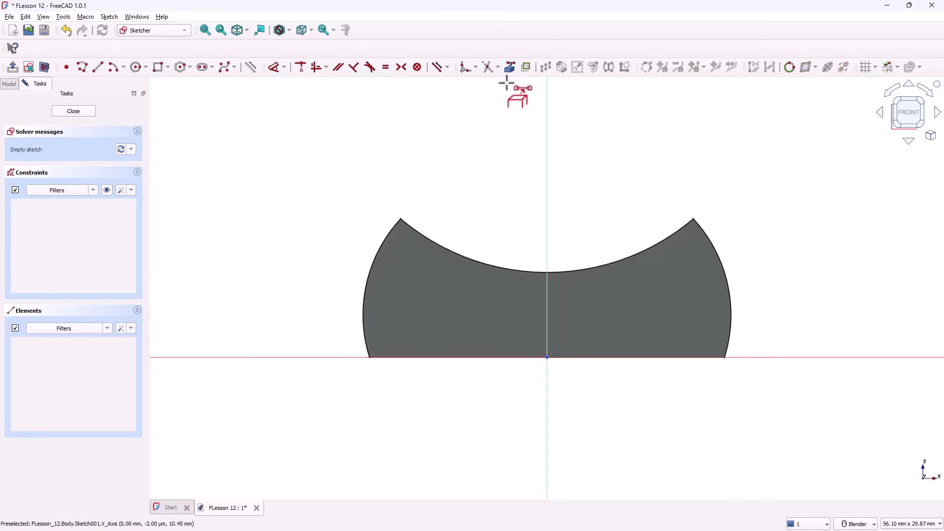
pyautogui.click(437, 245)
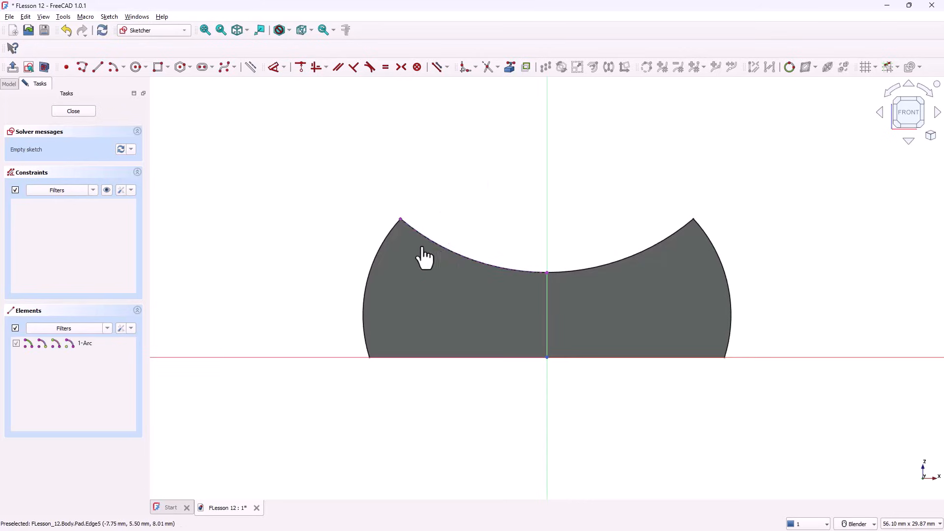
pyautogui.click(388, 240)
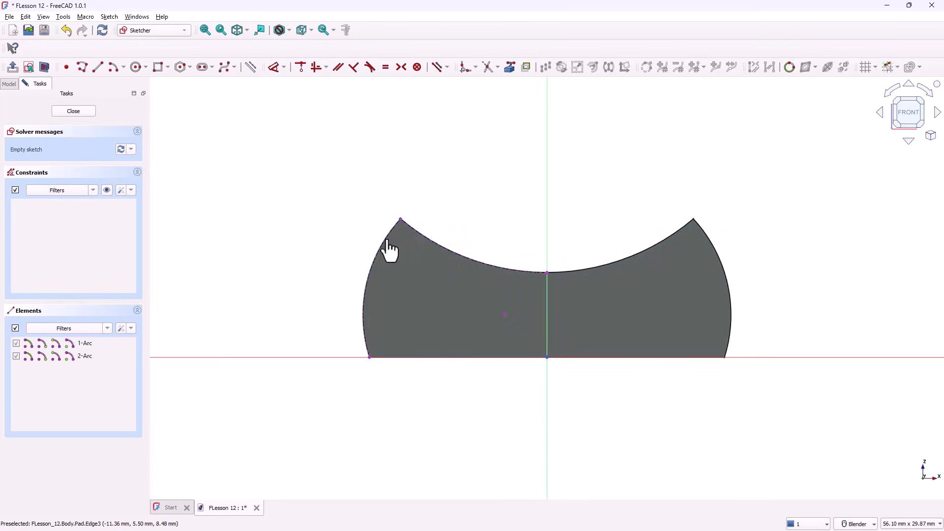
# - Sketch a V notch from two lines starting on the concave arc and meeting inside the body, with its lower side about 4.8 mm long
pyautogui.scroll(4, 423, 251)
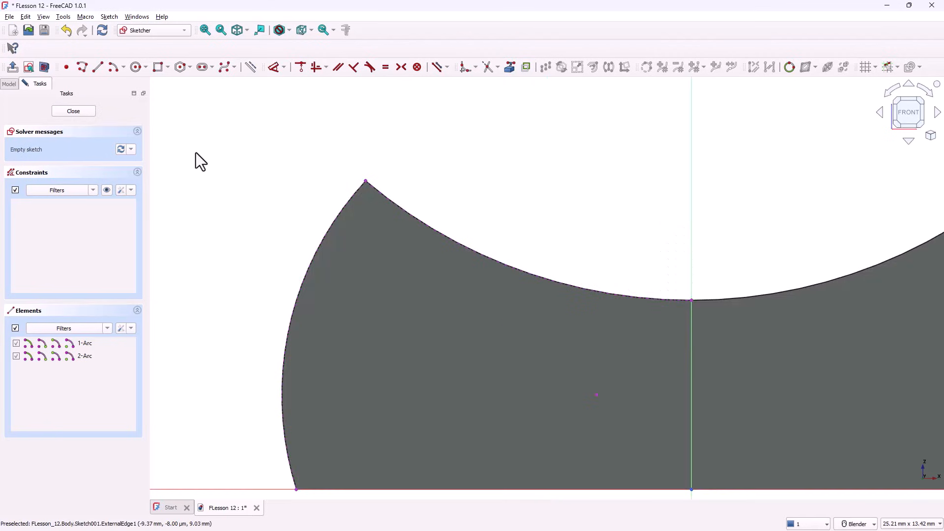
pyautogui.click(97, 67)
pyautogui.click(400, 207)
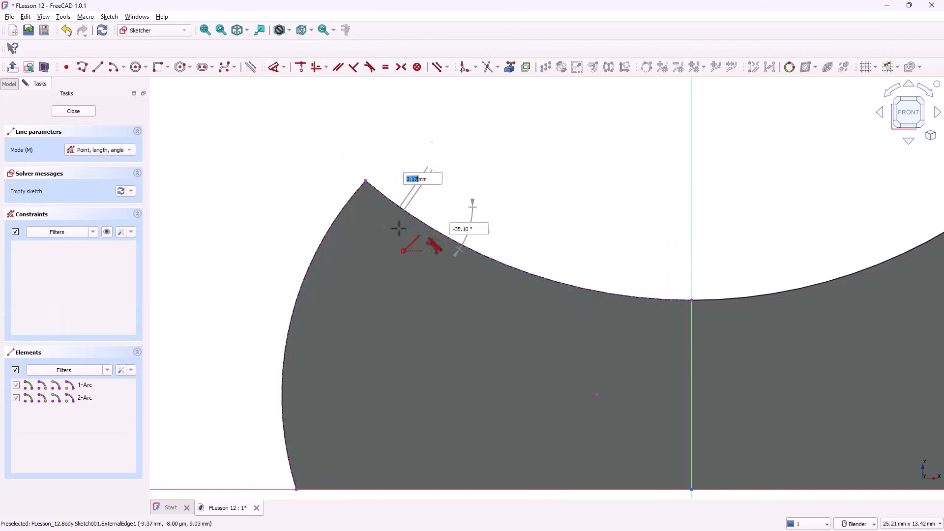
pyautogui.click(405, 298)
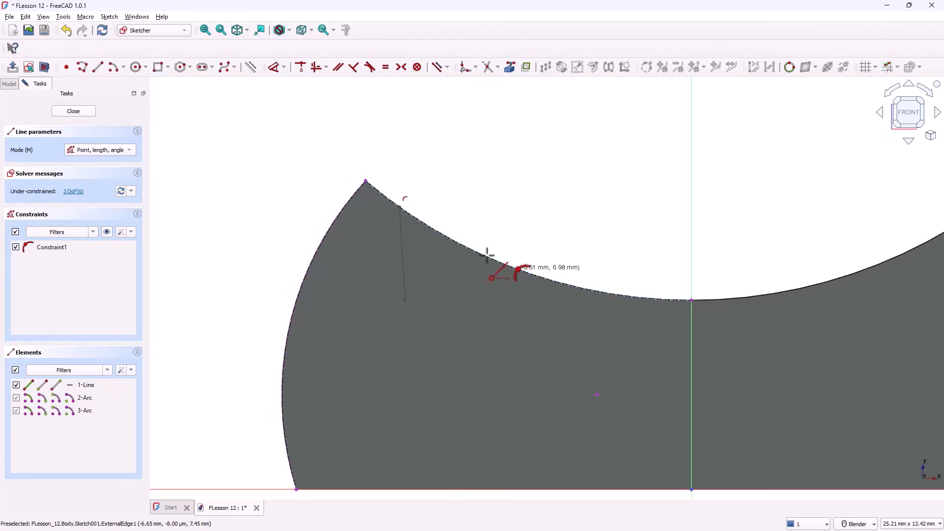
pyautogui.click(518, 269)
pyautogui.click(405, 299)
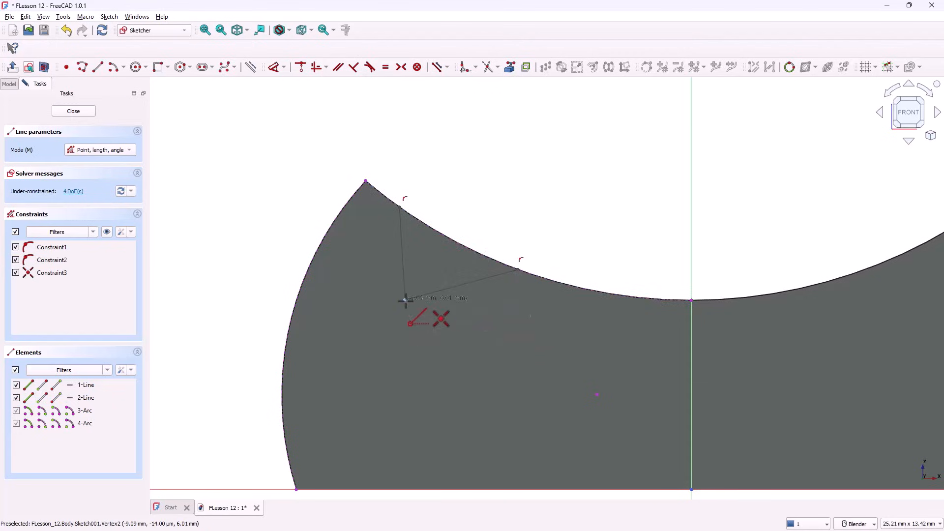
pyautogui.press('Escape')
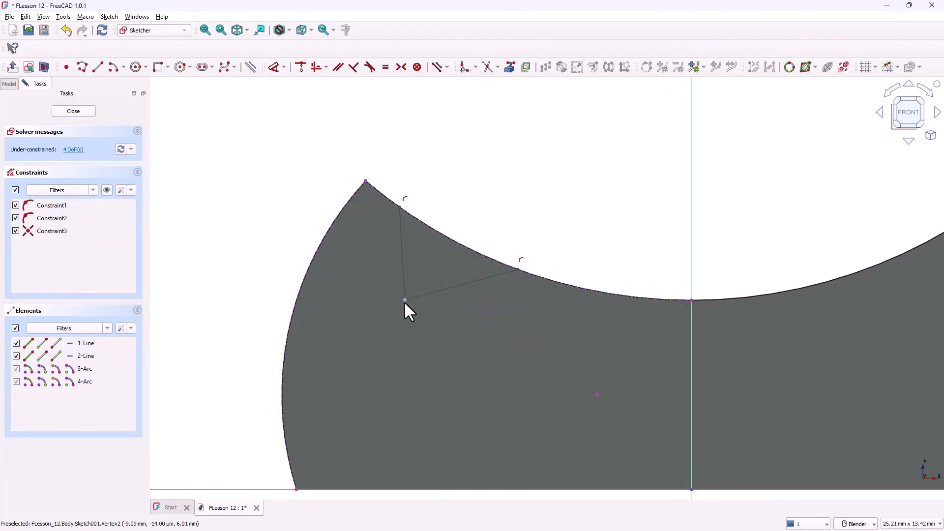
pyautogui.moveTo(405, 300); pyautogui.dragTo(381, 336)
# - Constrain the length of both notch lines to 1.25 mm each
pyautogui.click(283, 67)
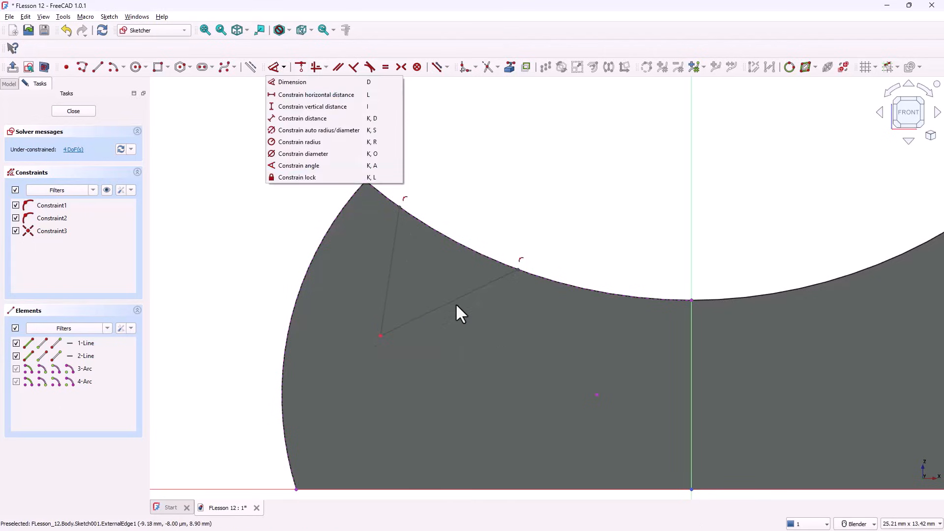
pyautogui.click(303, 119)
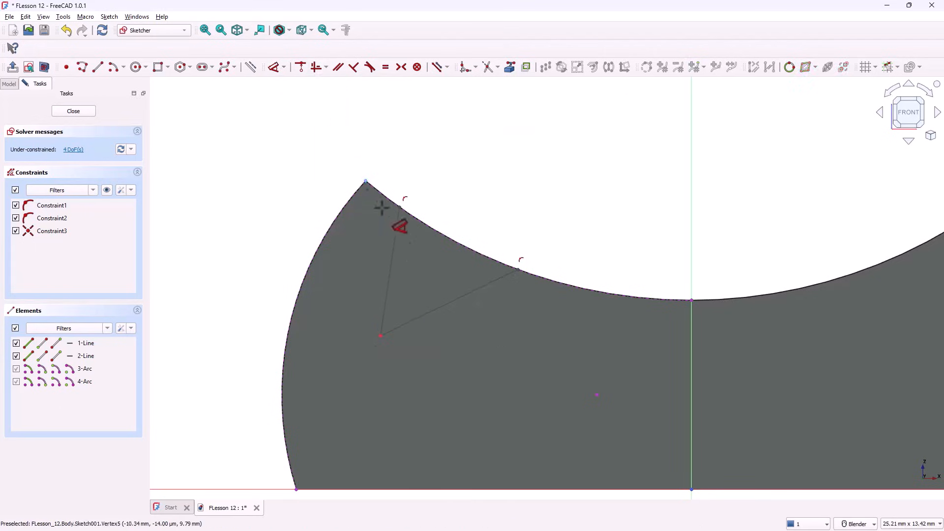
pyautogui.click(444, 305)
pyautogui.doubleClick(476, 344)
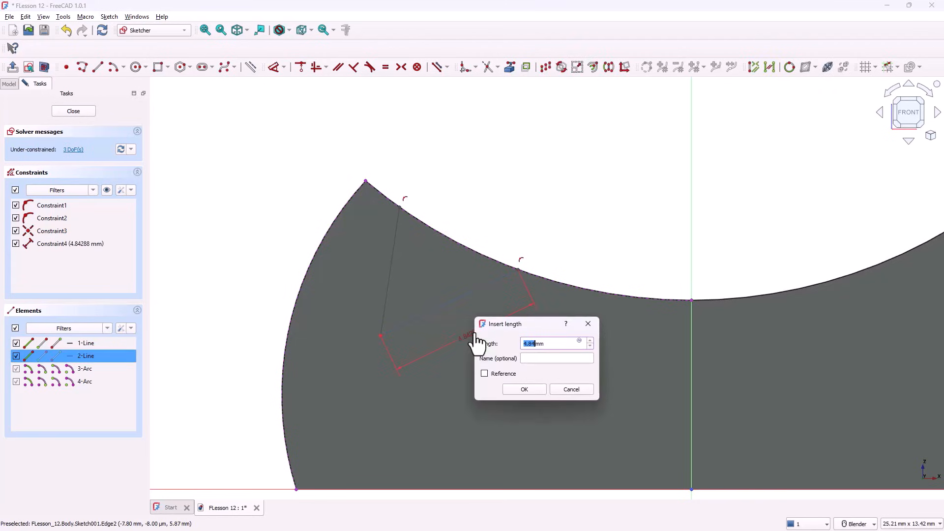
pyautogui.write('1.25')
pyautogui.press('Return')
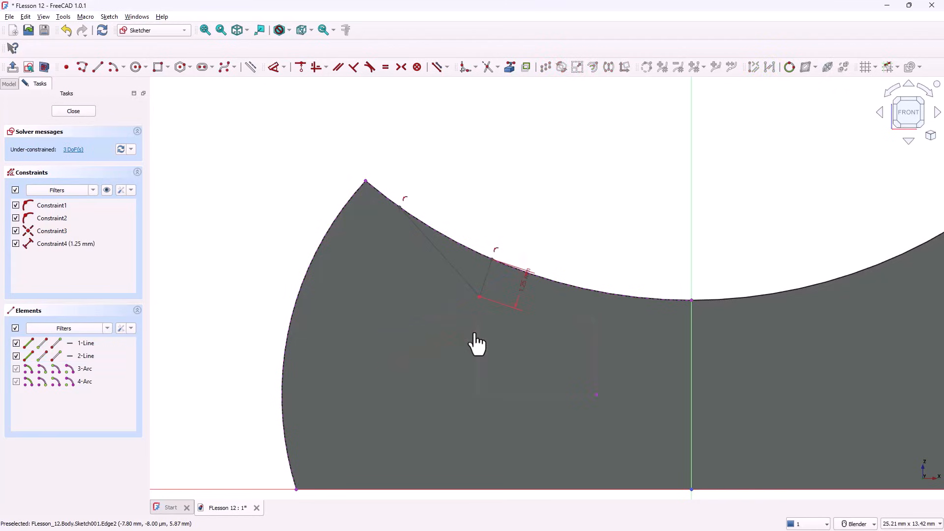
pyautogui.click(439, 259)
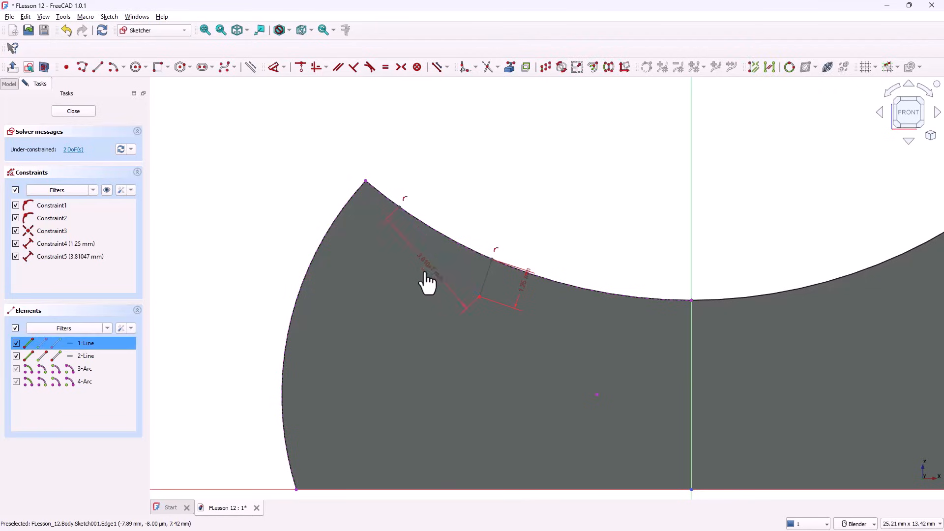
pyautogui.click(412, 287)
pyautogui.write('1.25')
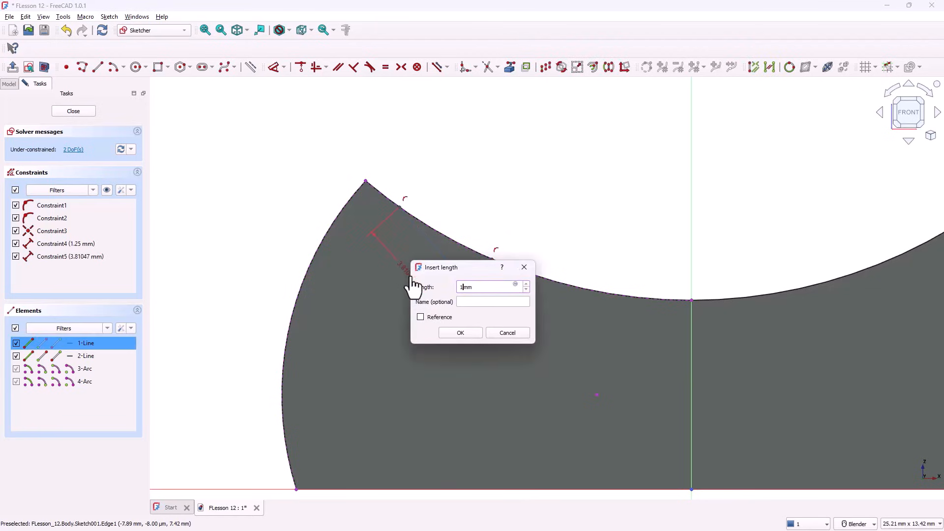
pyautogui.press('Return')
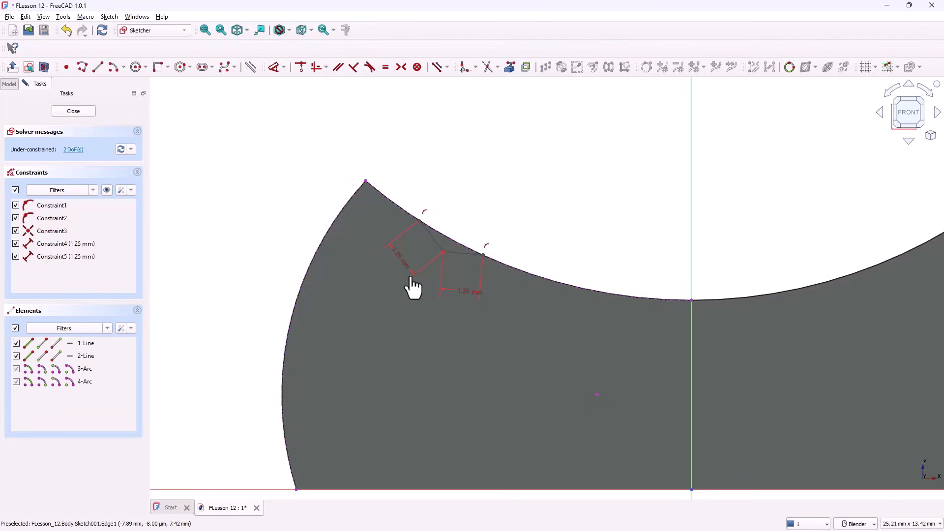
# - Constrain the angle between the two notch lines to 50°
pyautogui.click(463, 258)
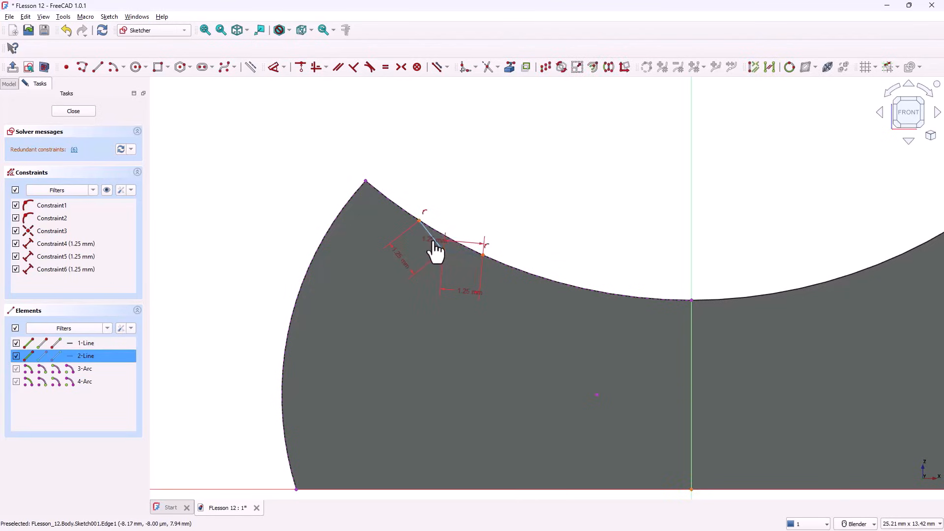
pyautogui.click(437, 247)
pyautogui.click(466, 237)
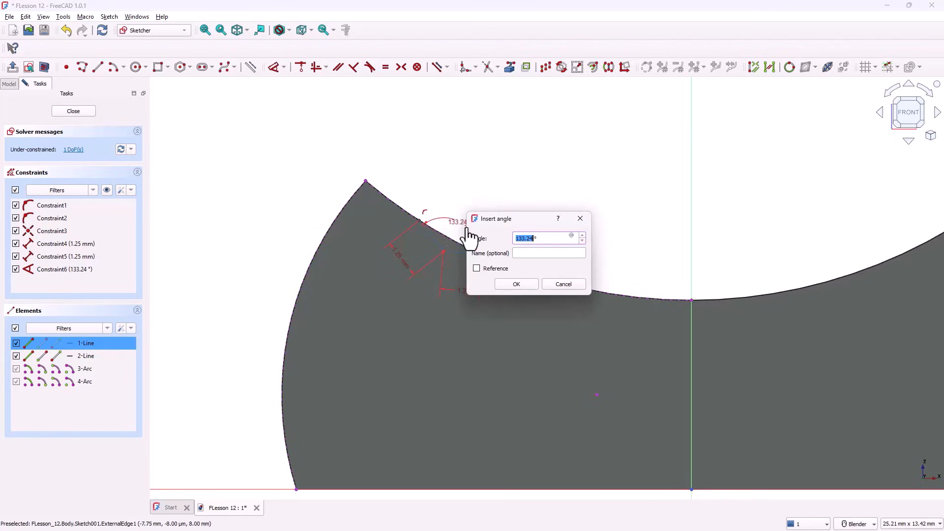
pyautogui.write('5')
pyautogui.write('0')
pyautogui.press('Return')
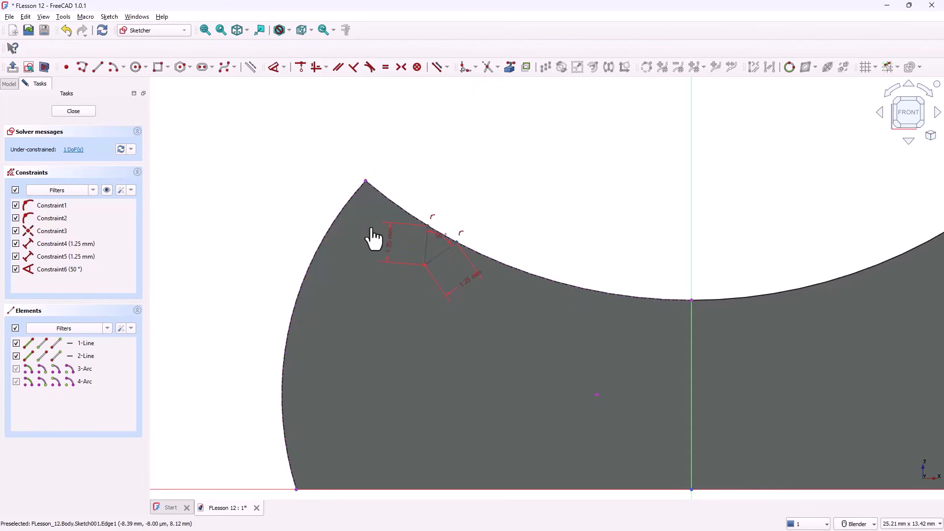
# - Set the distance from the profile's upper-left corner to the notch's nearest endpoint on the concave arc to 1.5 mm
pyautogui.scroll(5, 478, 210)
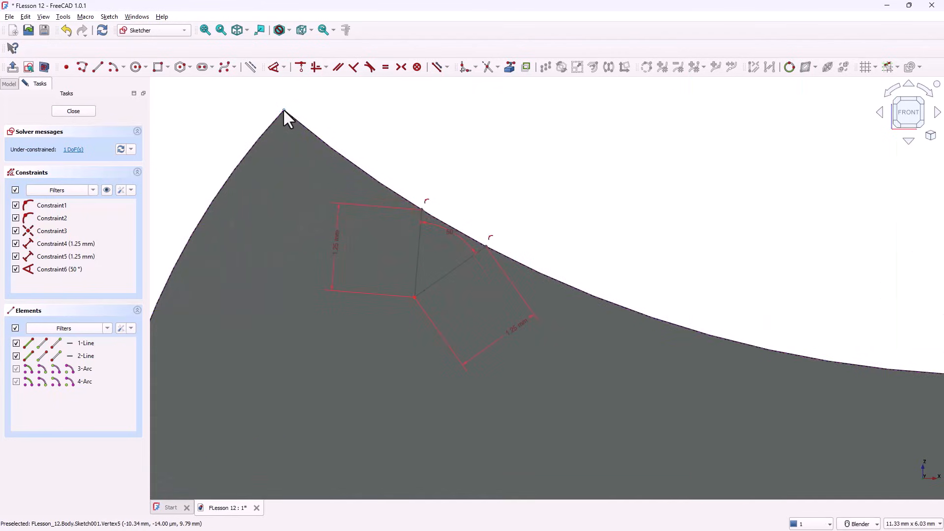
pyautogui.click(283, 109)
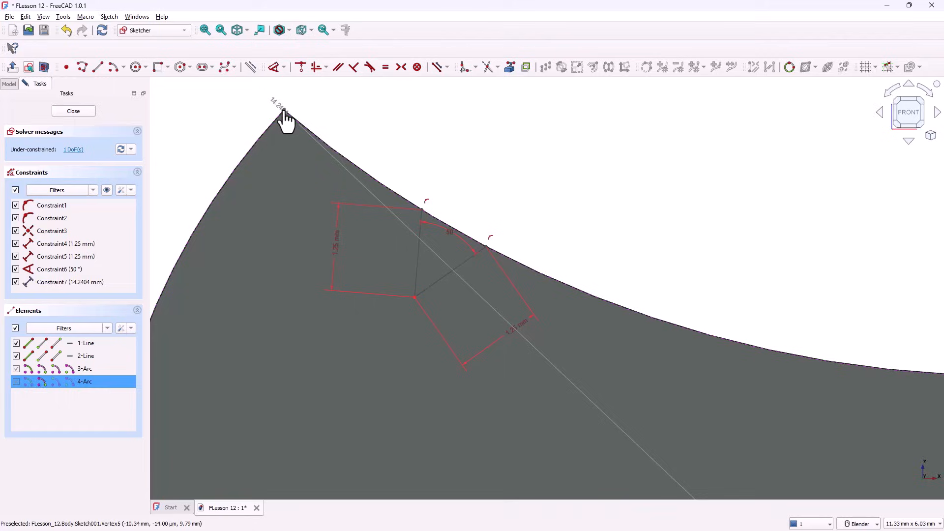
pyautogui.click(422, 211)
pyautogui.click(398, 143)
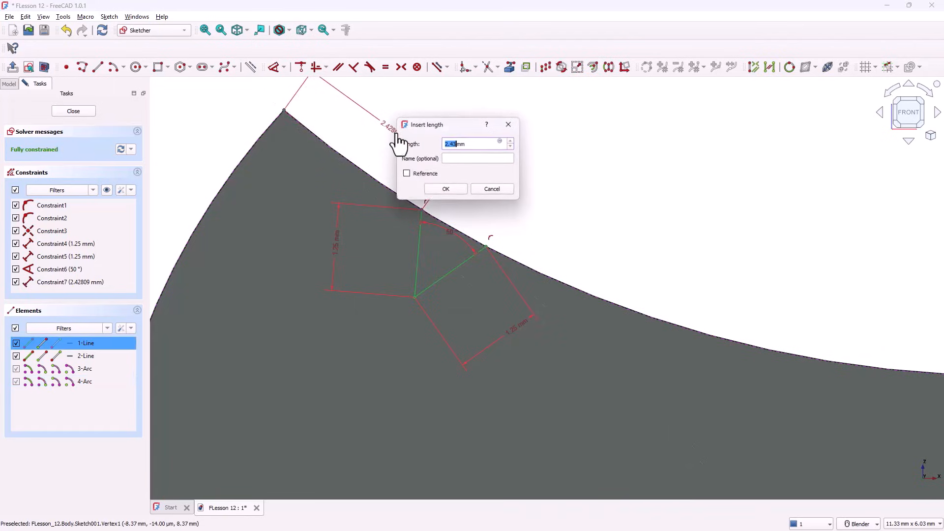
pyautogui.write('.5')
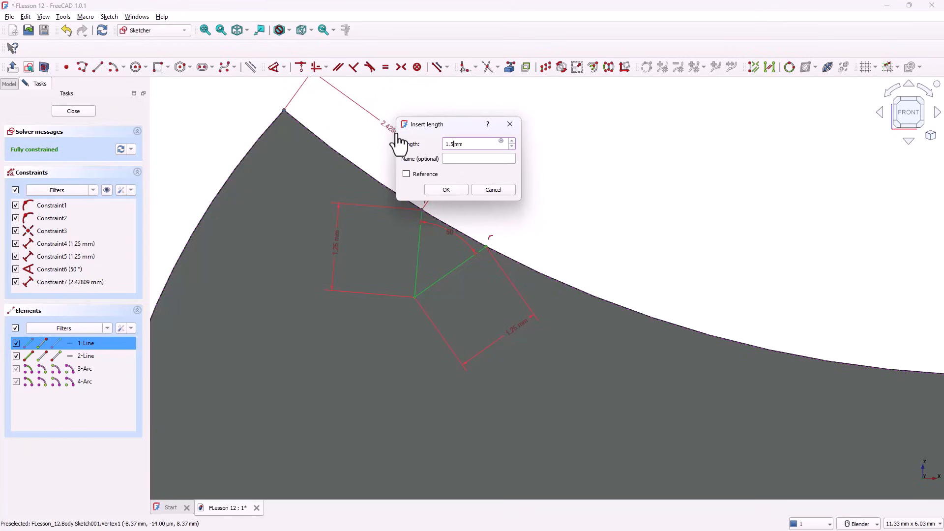
pyautogui.press('Return')
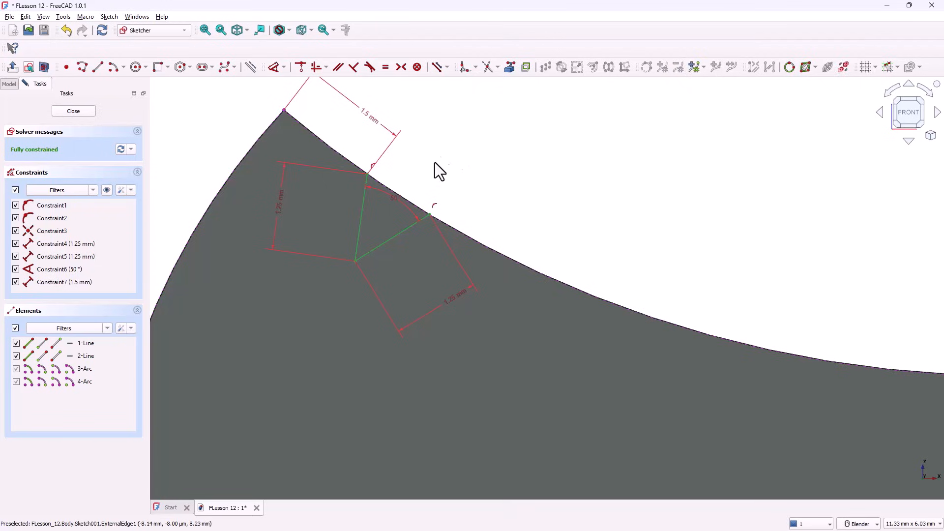
# - Draw an arc centred on the notch's inner vertex, spanning from one notch line's outer endpoint to the other
pyautogui.press('g')
pyautogui.press('a')
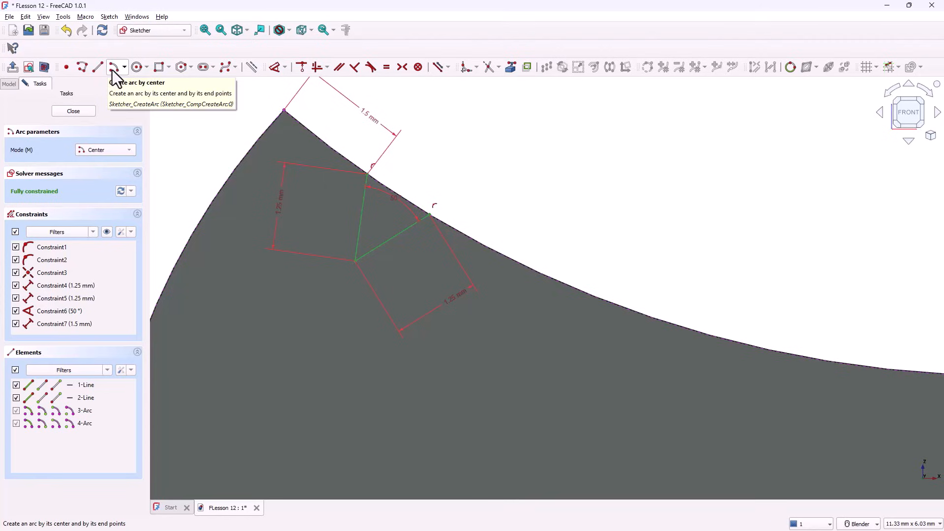
pyautogui.click(355, 260)
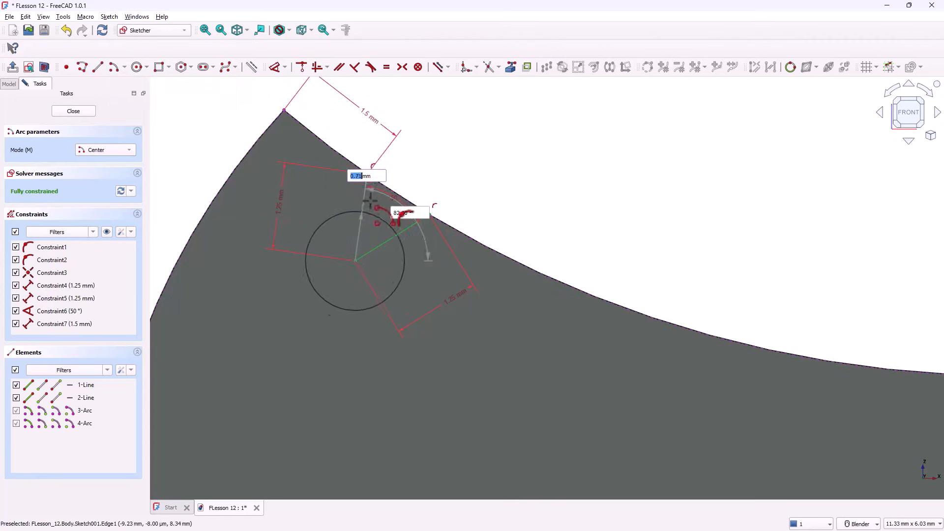
pyautogui.click(370, 176)
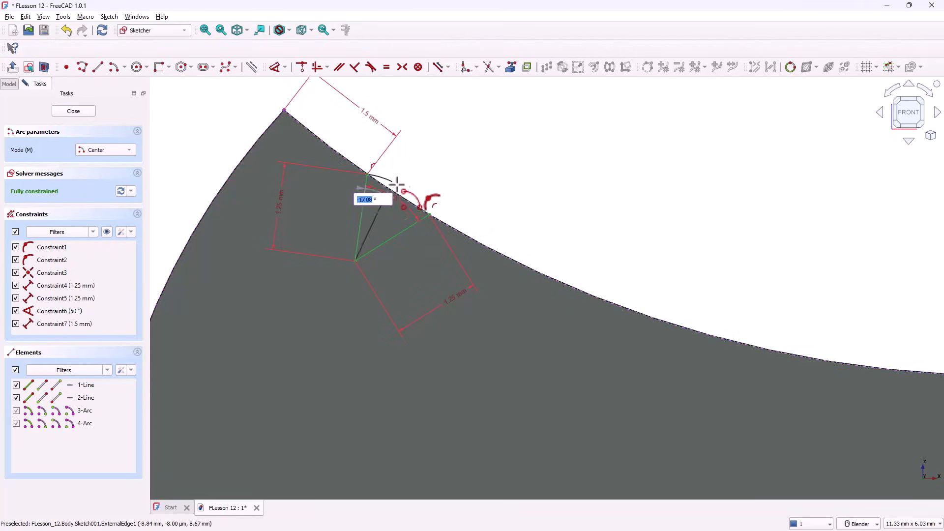
pyautogui.click(429, 215)
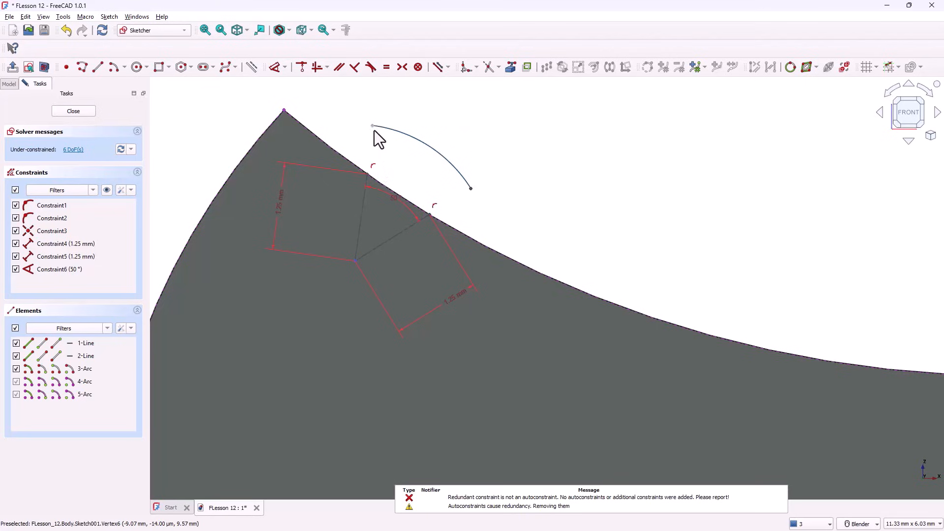
# - Make both ends of the new arc coincident with the outer endpoints of the two notch lines
pyautogui.click(373, 127)
pyautogui.click(367, 173)
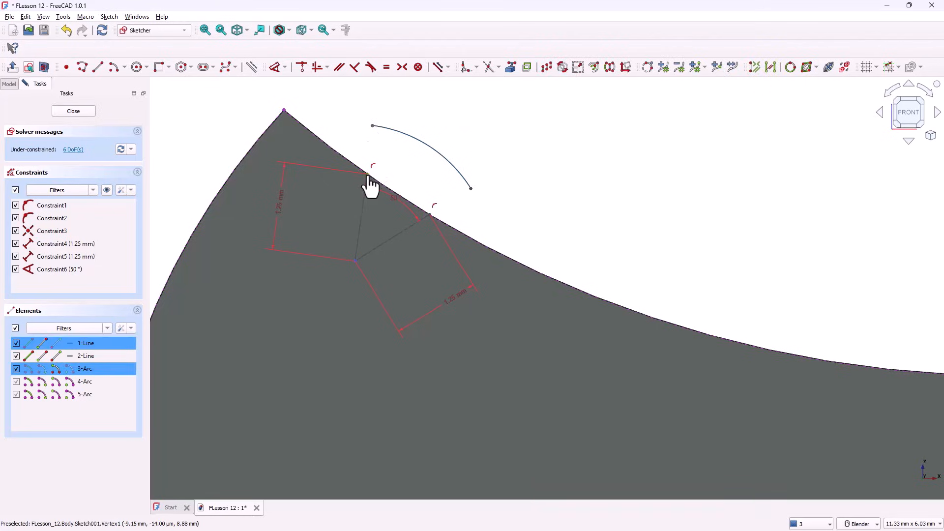
pyautogui.click(302, 71)
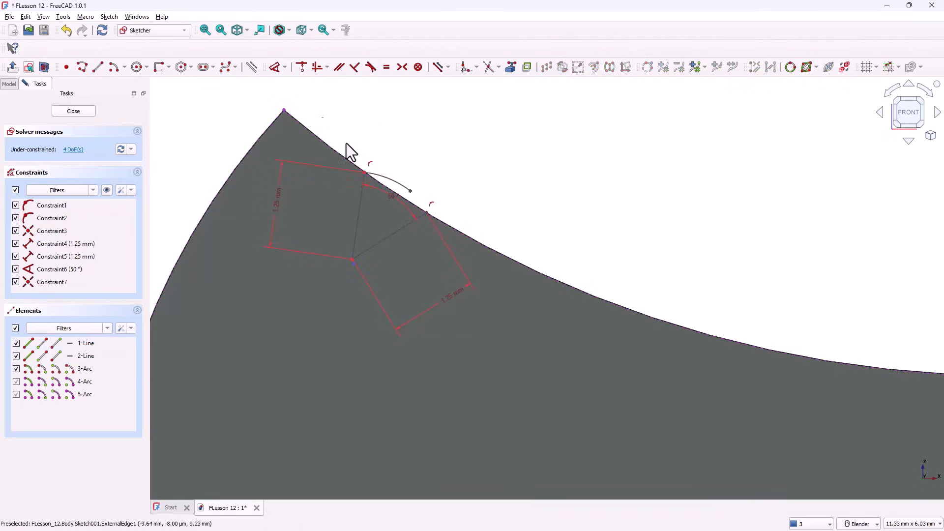
pyautogui.click(411, 193)
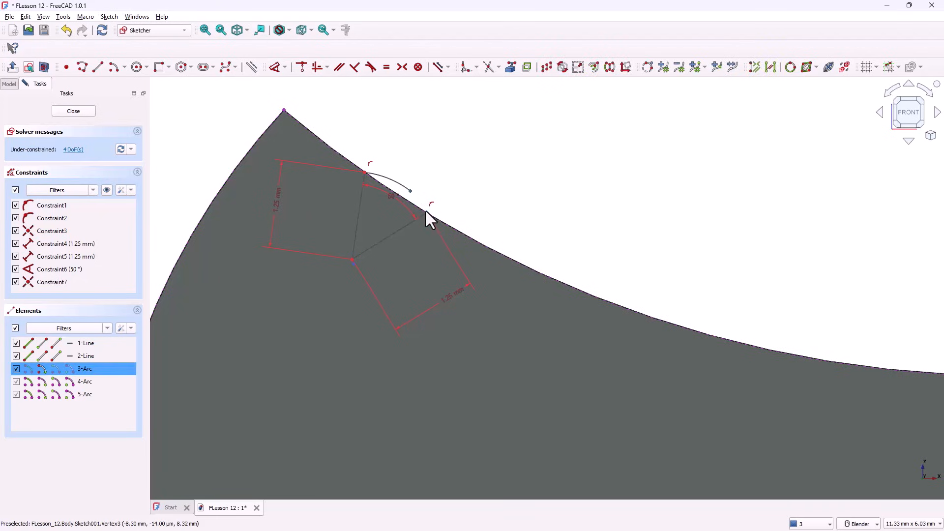
pyautogui.click(426, 210)
pyautogui.click(300, 67)
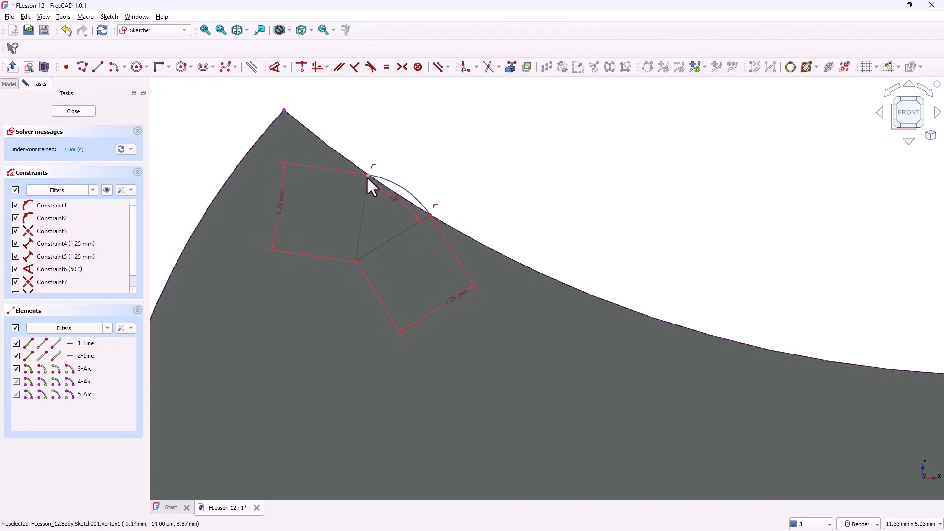
# - Set the distance from the profile's upper-left corner to the notch's nearest outer endpoint to 1.5 mm again
pyautogui.moveTo(367, 173)
pyautogui.mouseDown()
pyautogui.moveTo(335, 169)
pyautogui.moveTo(365, 210)
pyautogui.mouseUp()
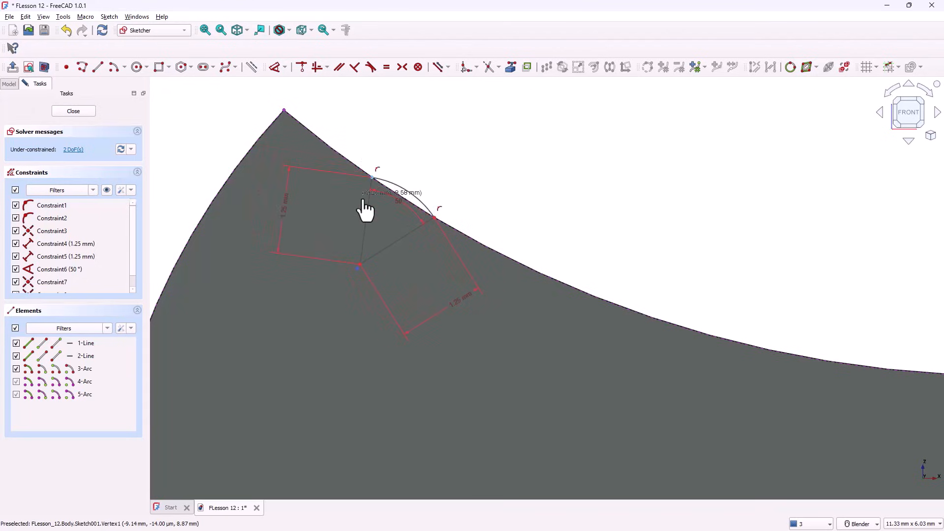
pyautogui.click(275, 68)
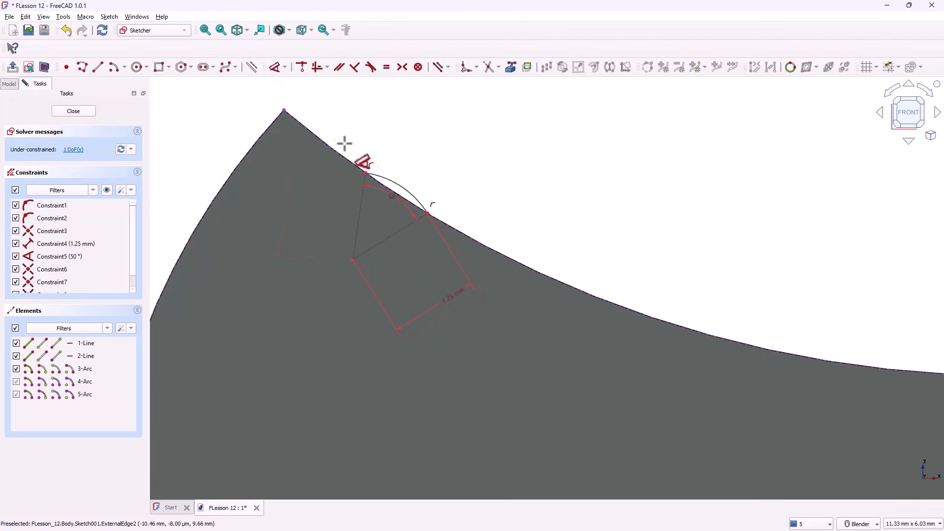
pyautogui.click(365, 173)
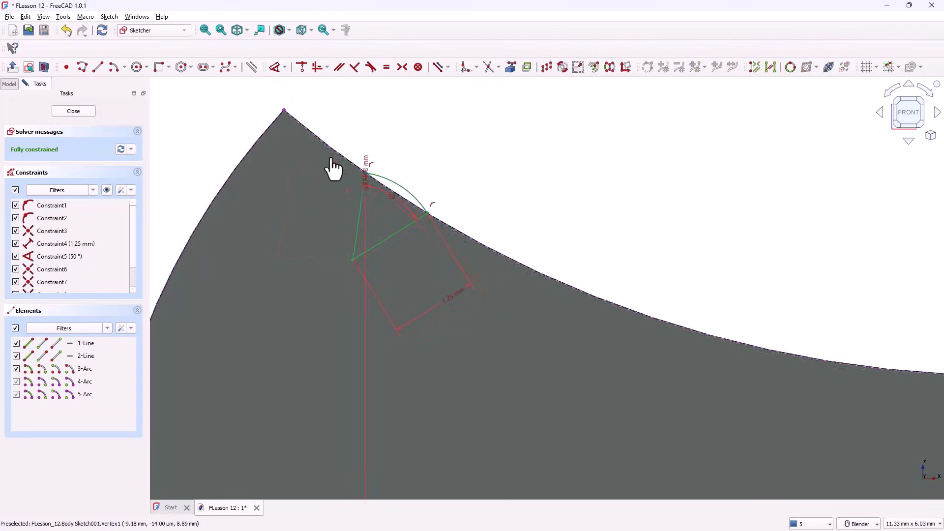
pyautogui.click(285, 114)
pyautogui.click(348, 126)
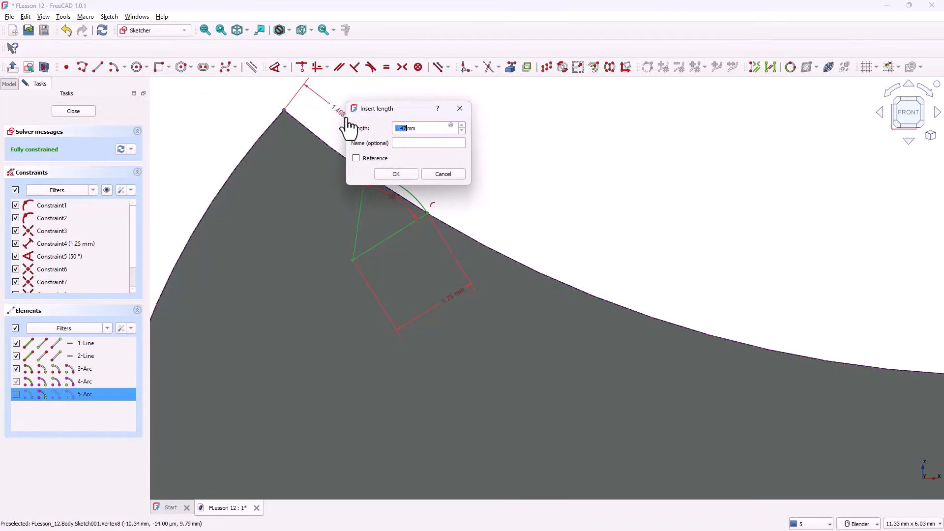
pyautogui.write('1.5')
pyautogui.press('Return')
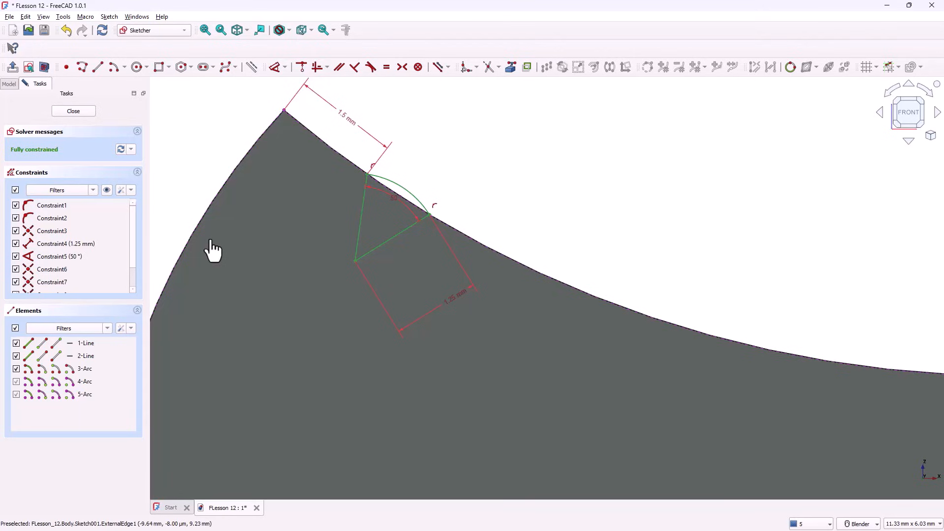
# - Close the notch sketch and cut it as a pocket through all, symmetric to the sketch plane
pyautogui.click(73, 111)
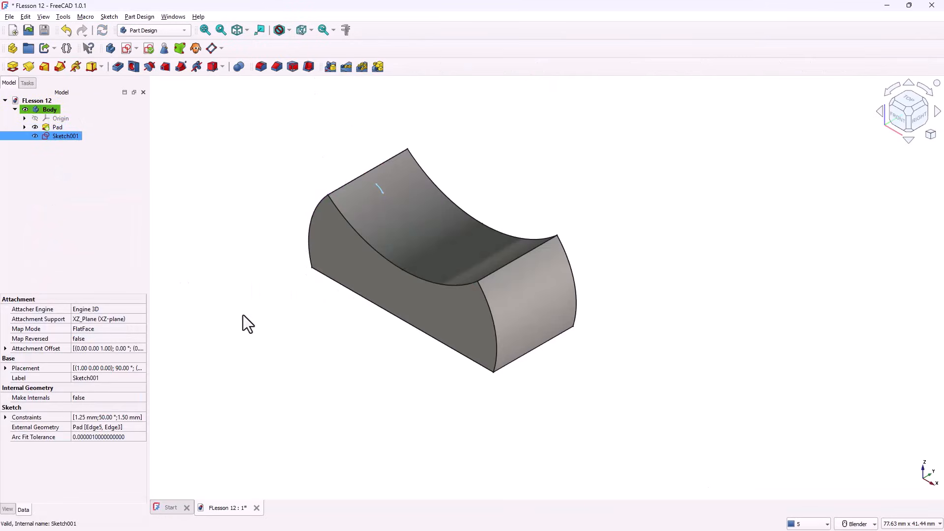
pyautogui.click(116, 69)
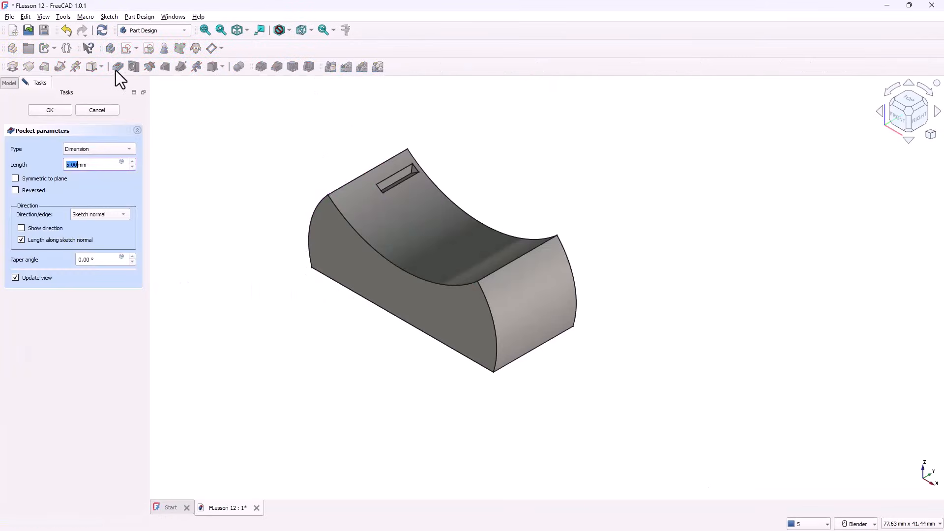
pyautogui.click(41, 183)
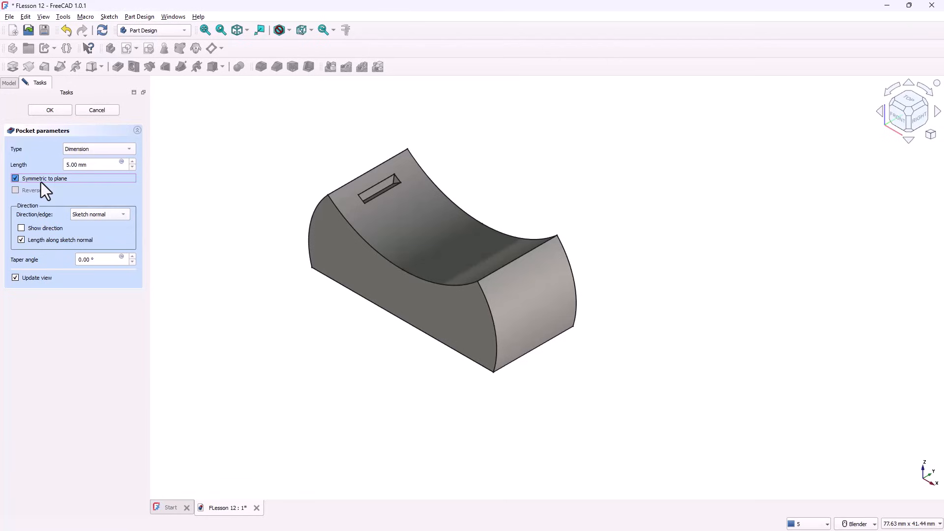
pyautogui.click(84, 149)
pyautogui.click(86, 160)
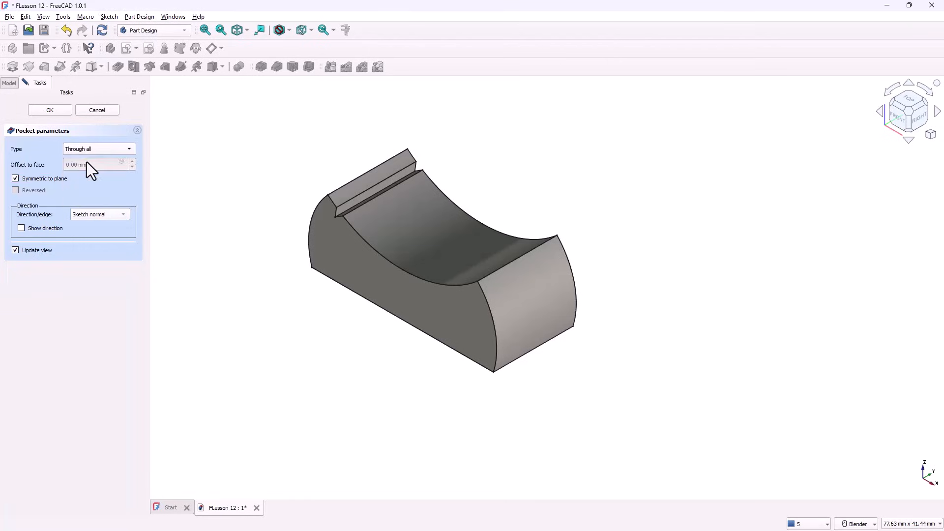
pyautogui.click(64, 110)
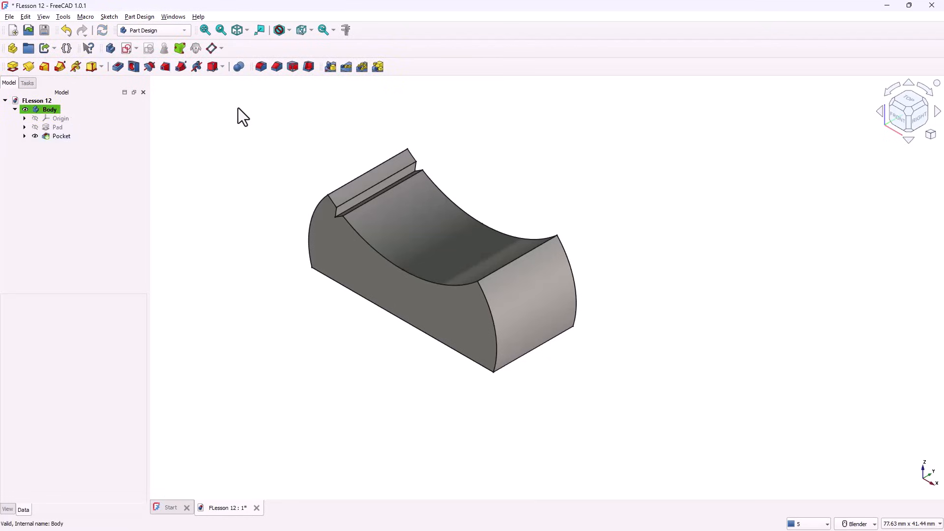
pyautogui.click(207, 29)
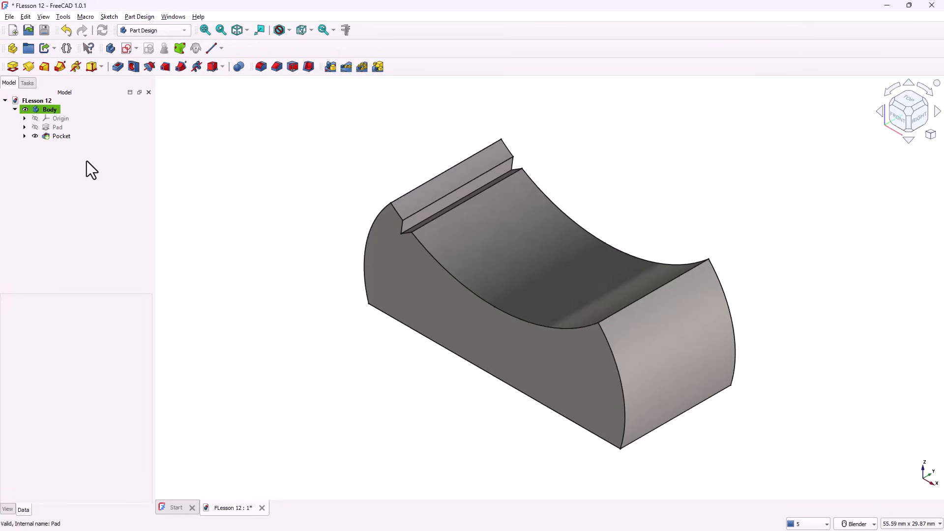
pyautogui.click(63, 139)
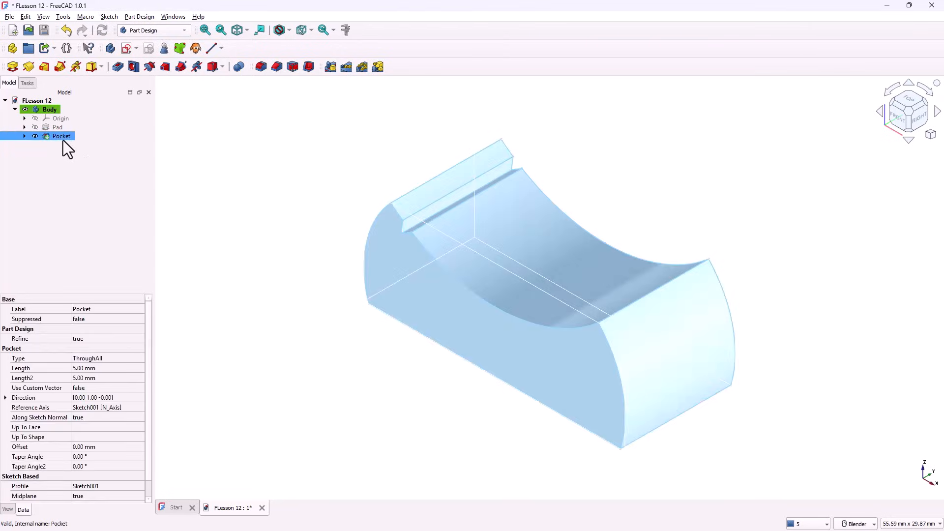
pyautogui.click(362, 68)
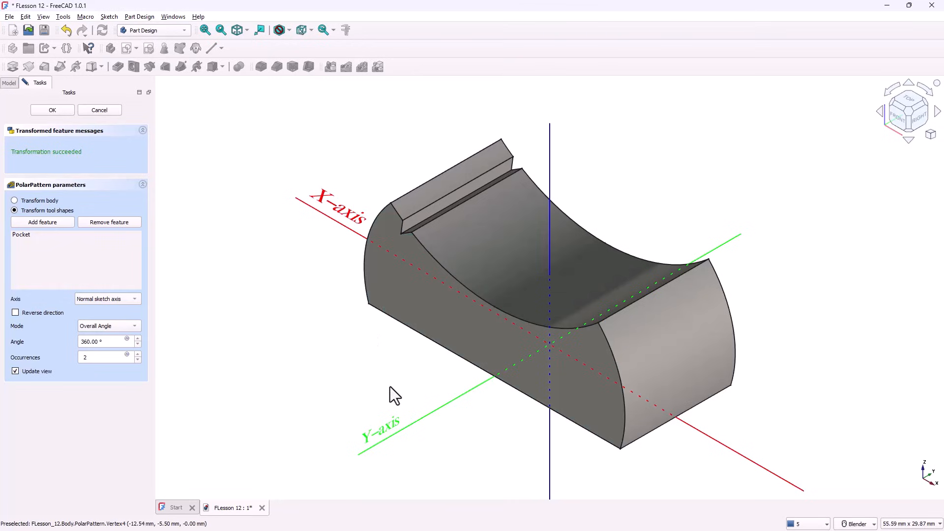
pyautogui.moveTo(394, 387); pyautogui.dragTo(442, 376, button='middle')
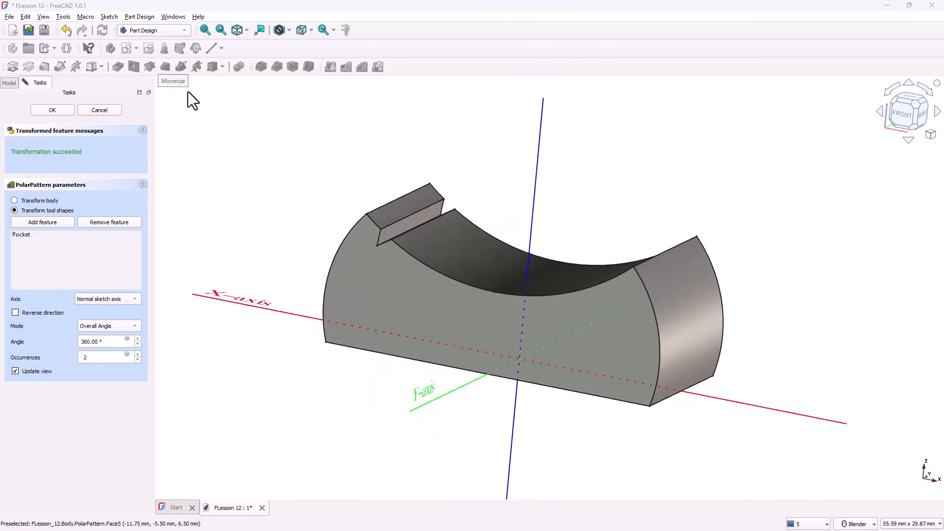
pyautogui.scroll(1, 342, 246)
pyautogui.moveTo(341, 246); pyautogui.dragTo(315, 251, button='middle')
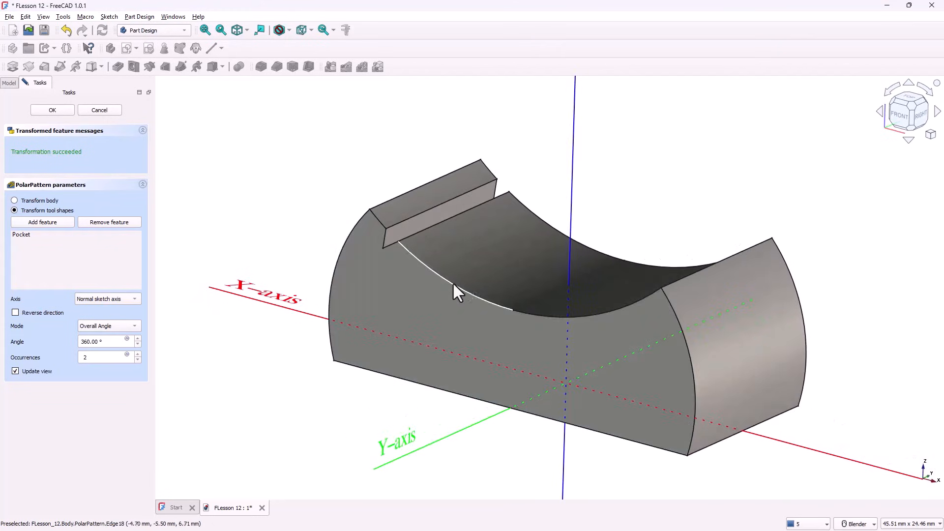
pyautogui.scroll(-4, 583, 169)
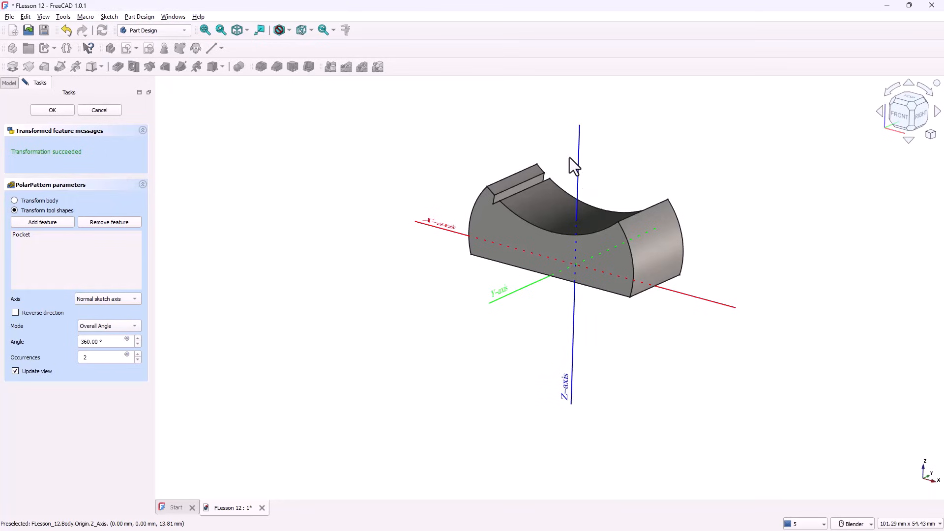
pyautogui.scroll(2, 385, 237)
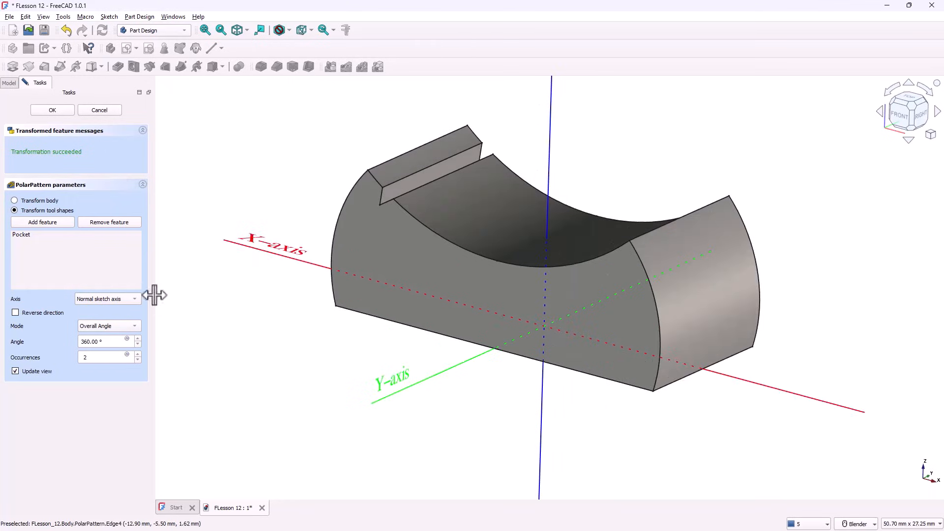
pyautogui.click(120, 300)
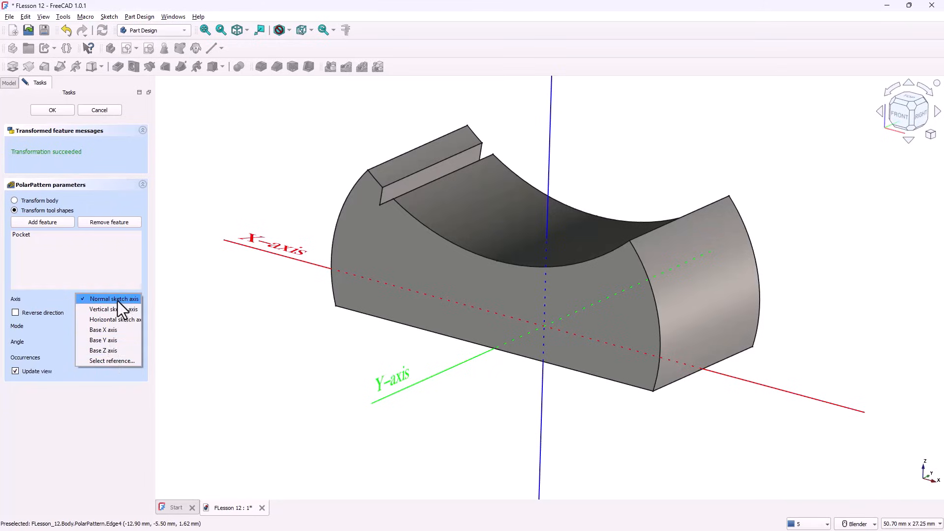
pyautogui.click(92, 113)
pyautogui.click(93, 113)
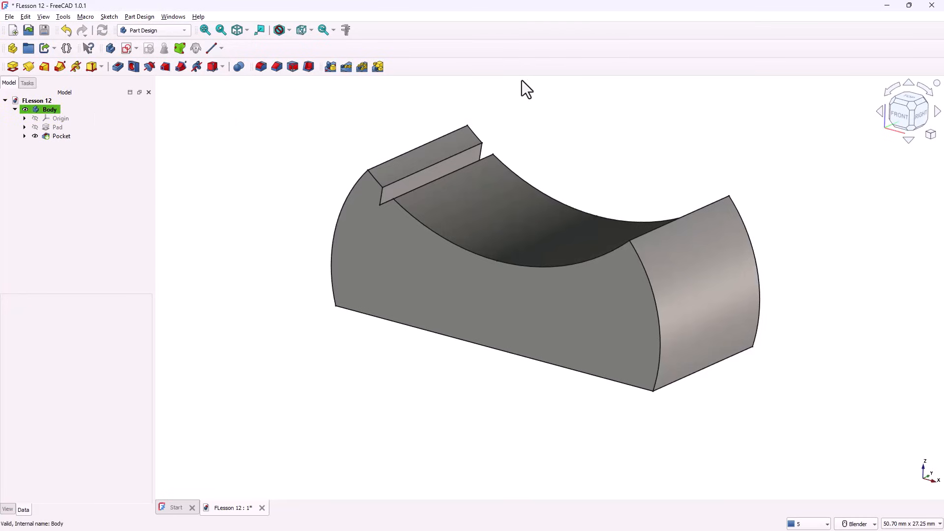
# - Create a datum line attached to the concave front edge as its axis of curvature
pyautogui.scroll(-1, 522, 81)
pyautogui.click(221, 48)
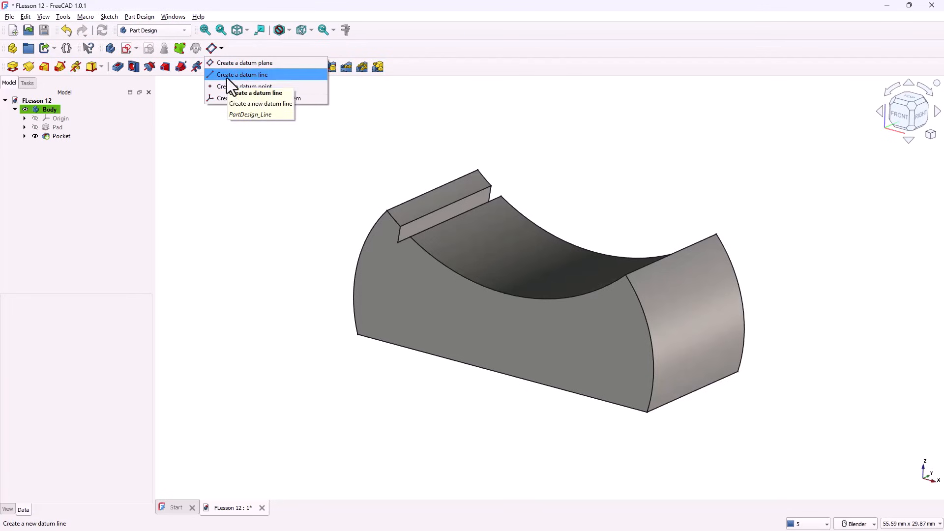
pyautogui.click(226, 74)
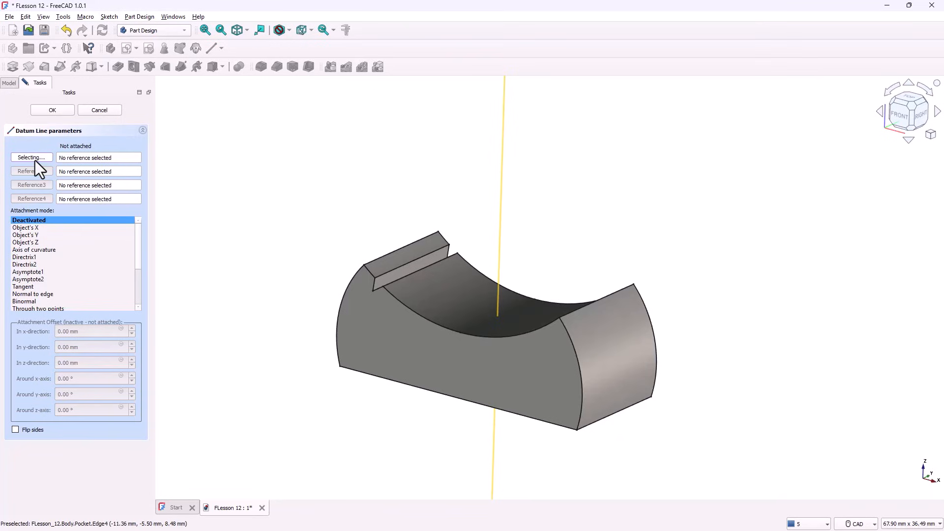
pyautogui.click(406, 305)
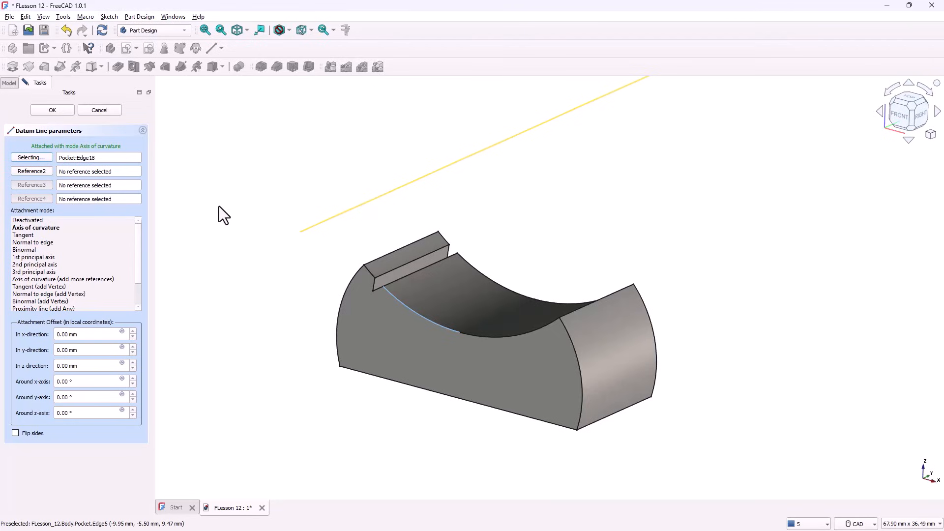
pyautogui.click(52, 113)
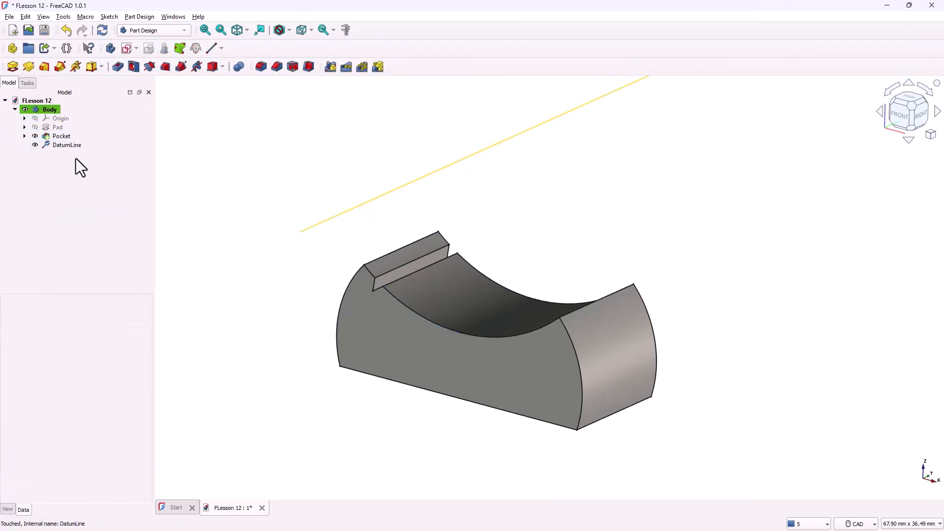
# - Start a polar pattern of the notch pocket using the datum line as its axis
pyautogui.click(56, 137)
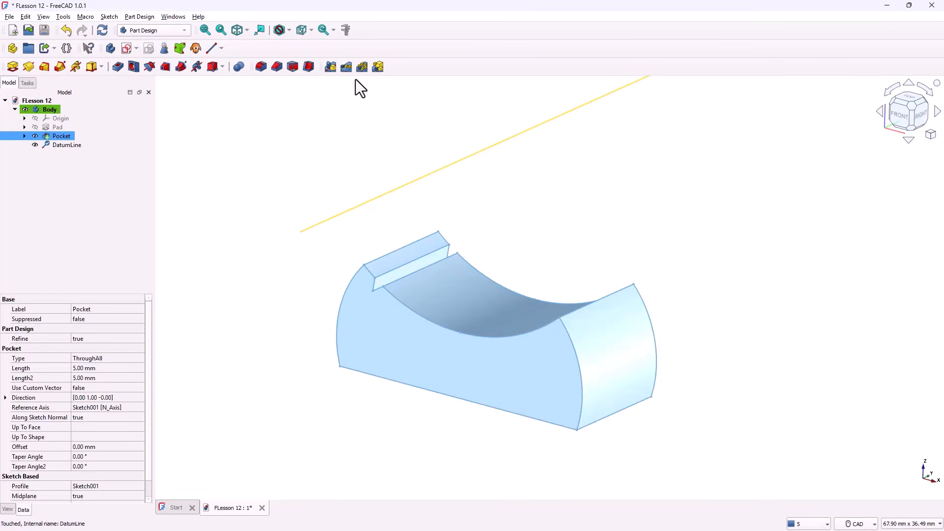
pyautogui.click(363, 68)
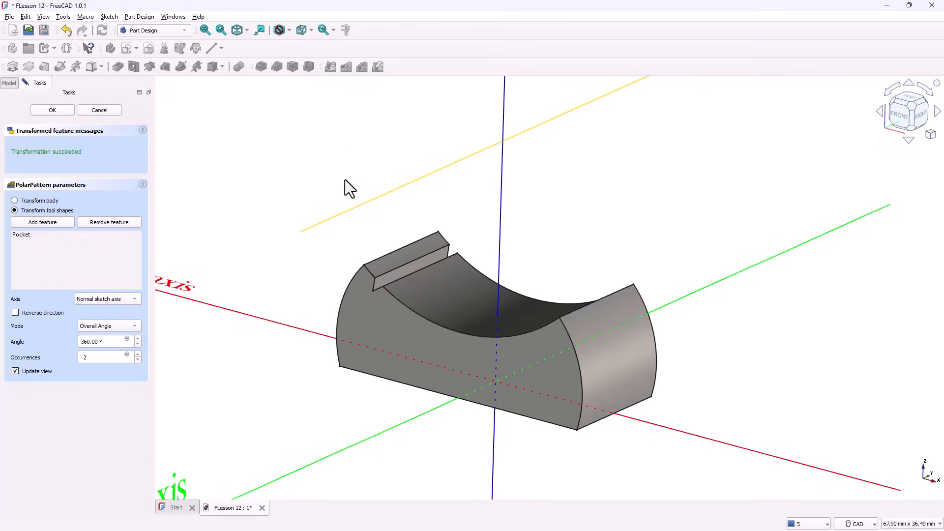
pyautogui.click(124, 301)
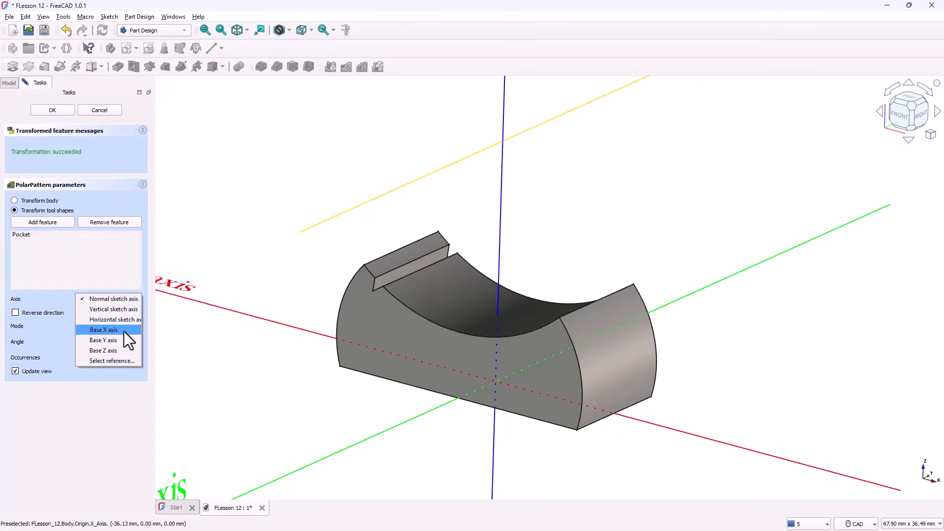
pyautogui.click(121, 362)
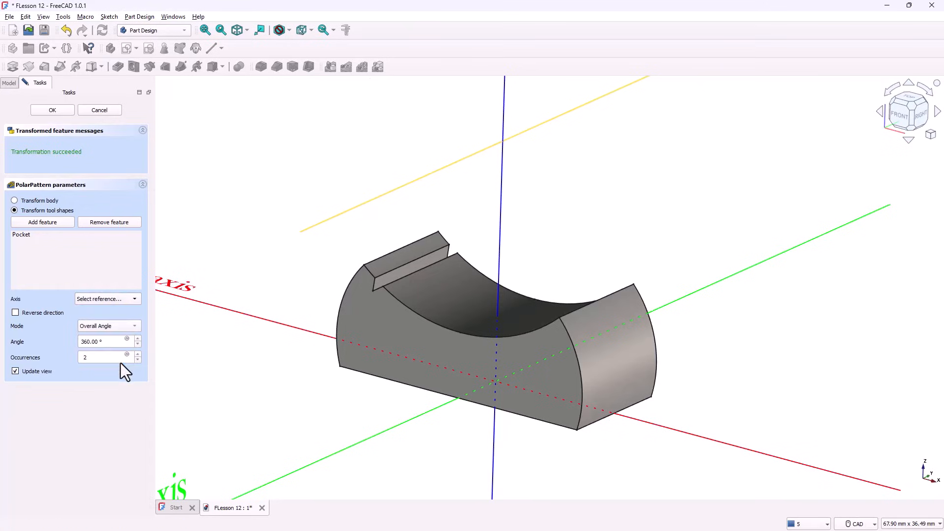
pyautogui.click(326, 225)
# - Set the polar pattern to Offset Angle mode with an 11° offset and 7 occurrences, and finish it
pyautogui.click(129, 328)
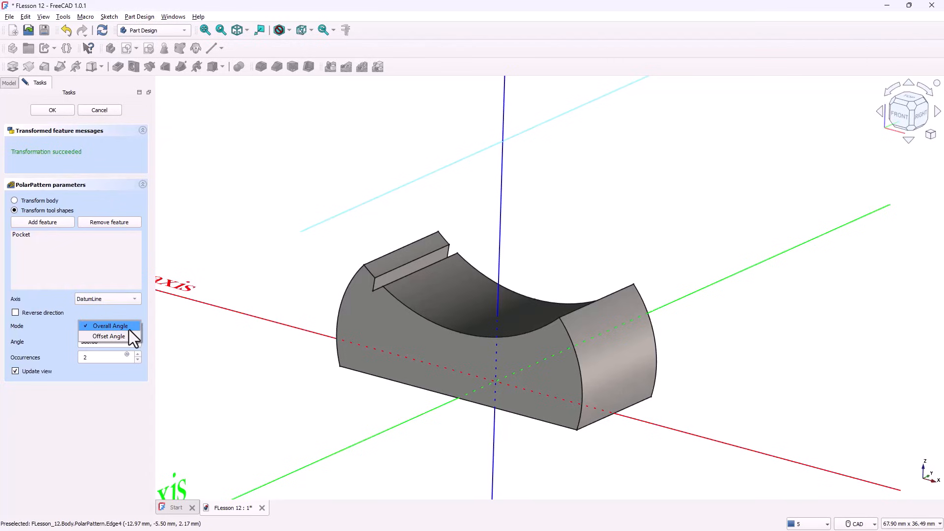
pyautogui.click(126, 336)
pyautogui.click(138, 345)
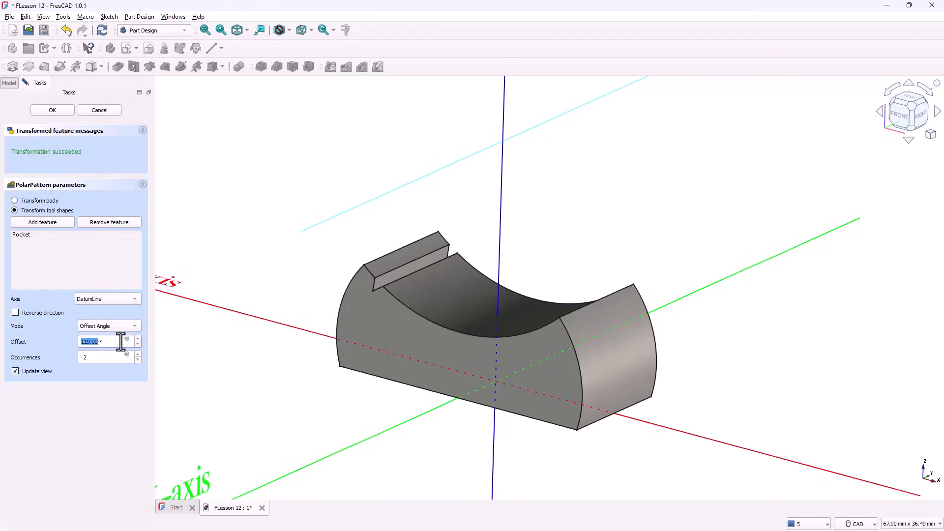
pyautogui.write('11')
pyautogui.click(139, 355)
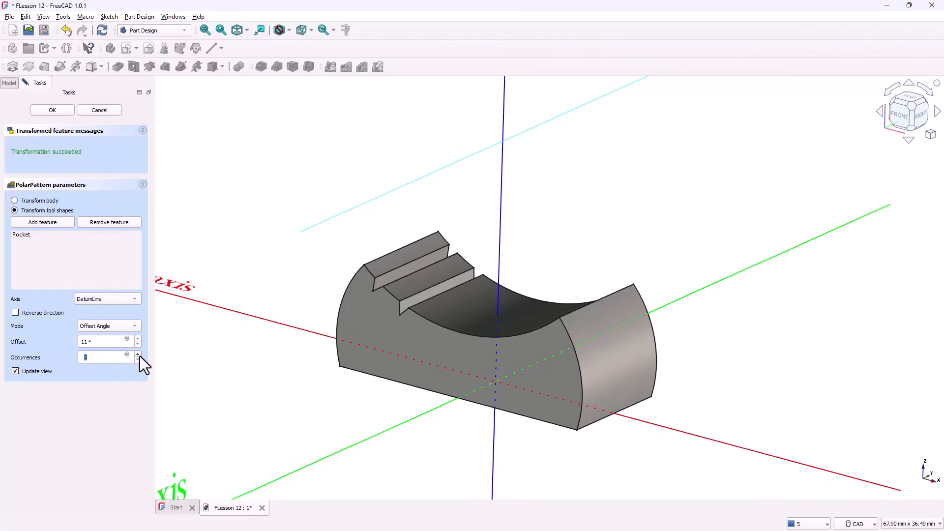
pyautogui.click(139, 355)
pyautogui.click(139, 355)
pyautogui.click(140, 355)
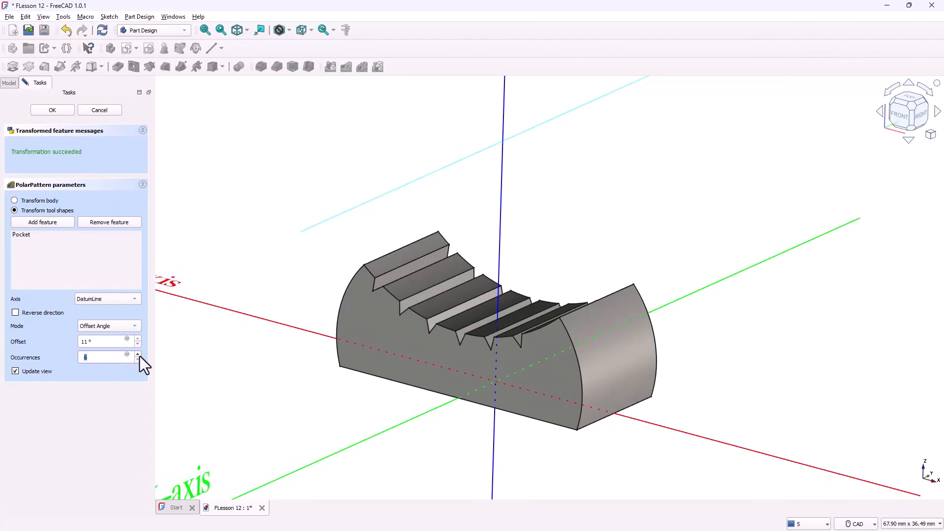
pyautogui.click(140, 356)
pyautogui.click(55, 111)
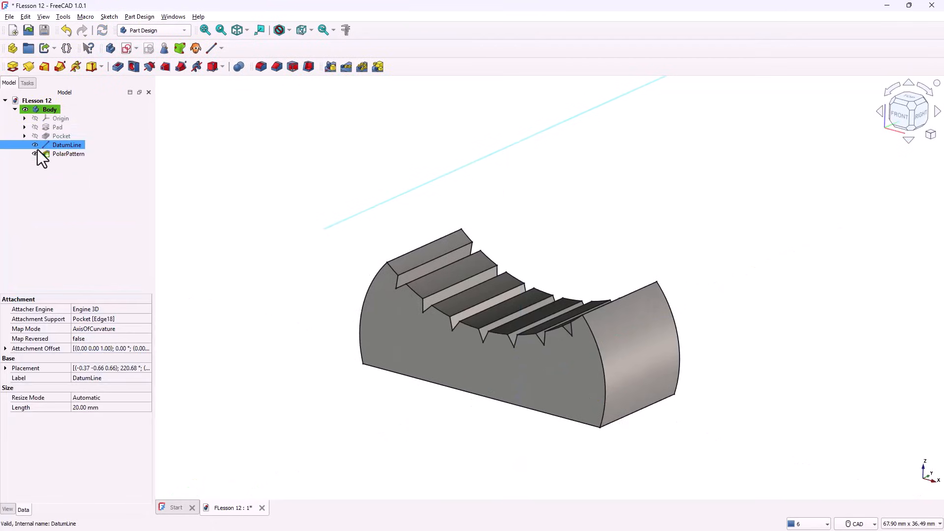
# - Hide the datum line and check the knob drawing
pyautogui.click(34, 144)
pyautogui.click(90, 215)
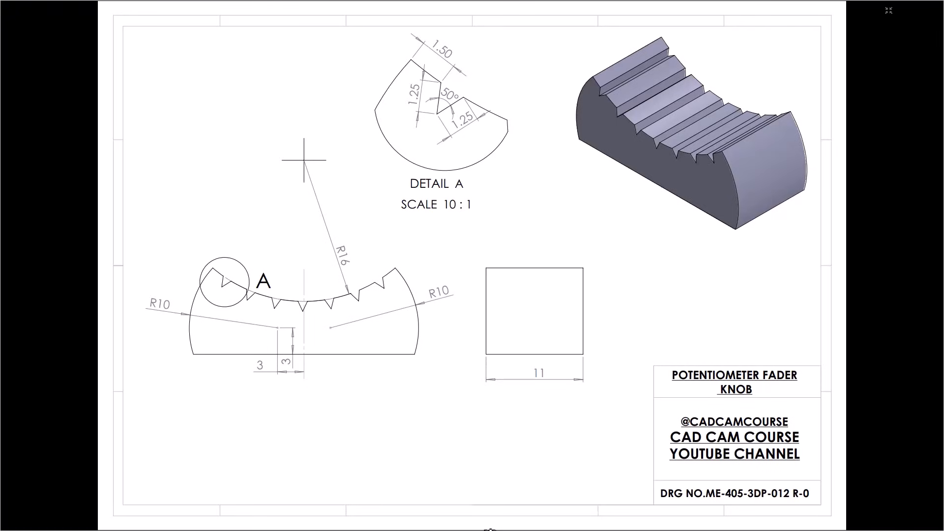
pyautogui.press('Right')
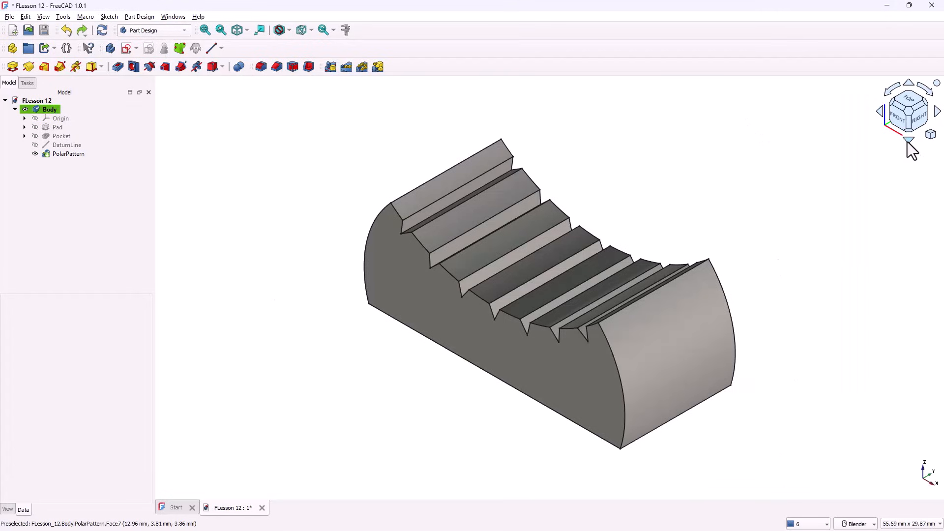
# - Chamfer all edges of the knob's flat underside by an equal distance of 1.5 mm
pyautogui.click(908, 142)
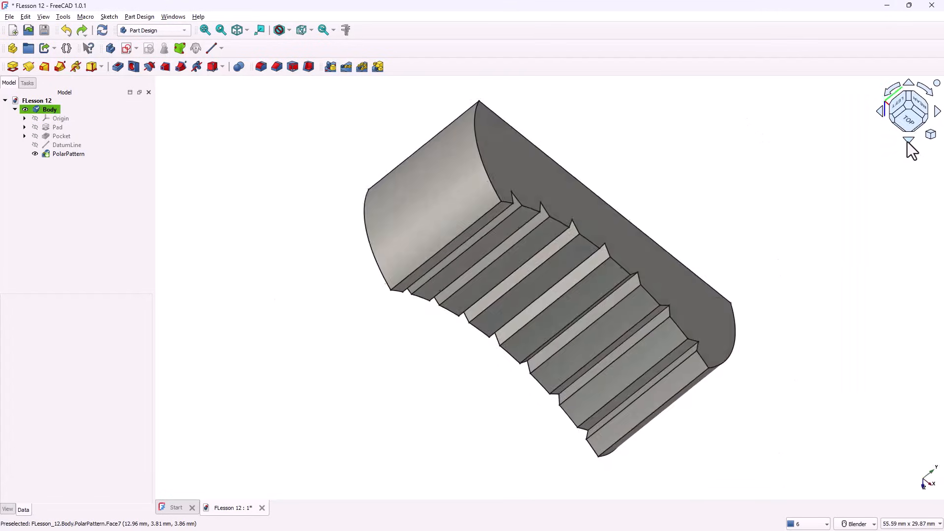
pyautogui.click(908, 141)
pyautogui.click(908, 142)
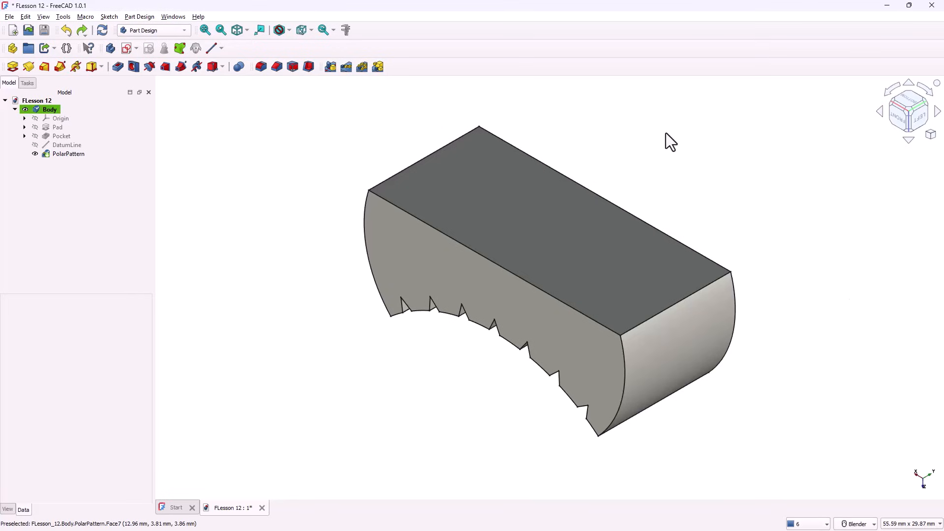
pyautogui.click(581, 242)
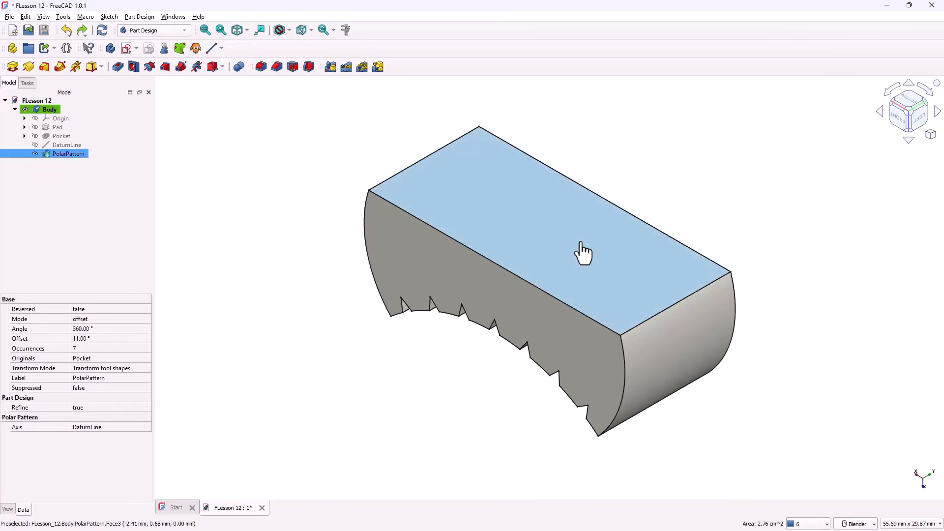
pyautogui.click(276, 68)
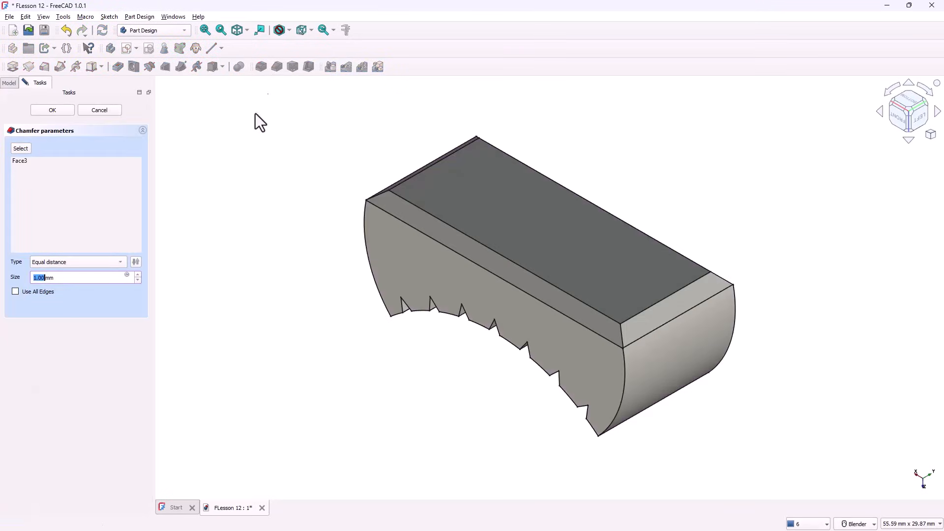
pyautogui.write('1.5')
pyautogui.click(52, 110)
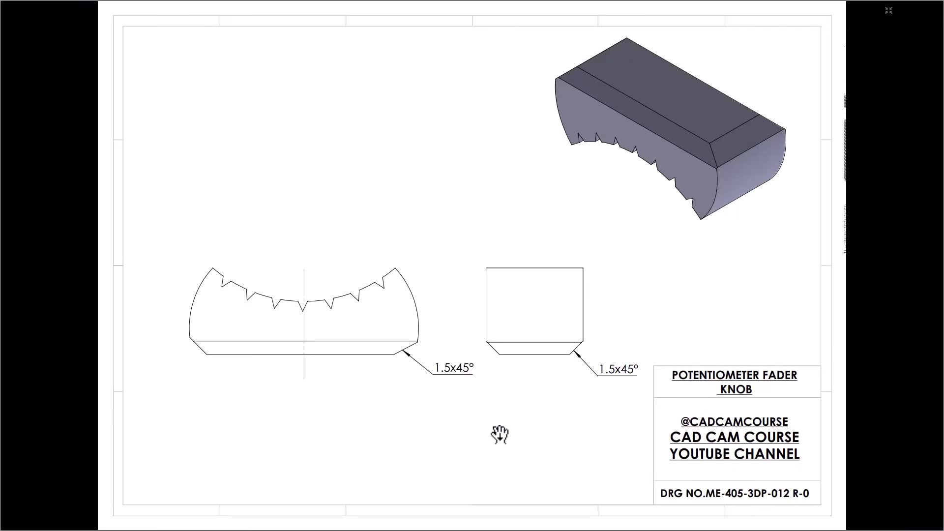
# - Cut the flat underside face inside the chamfer as a pocket 4.5 mm deep
pyautogui.click(500, 435)
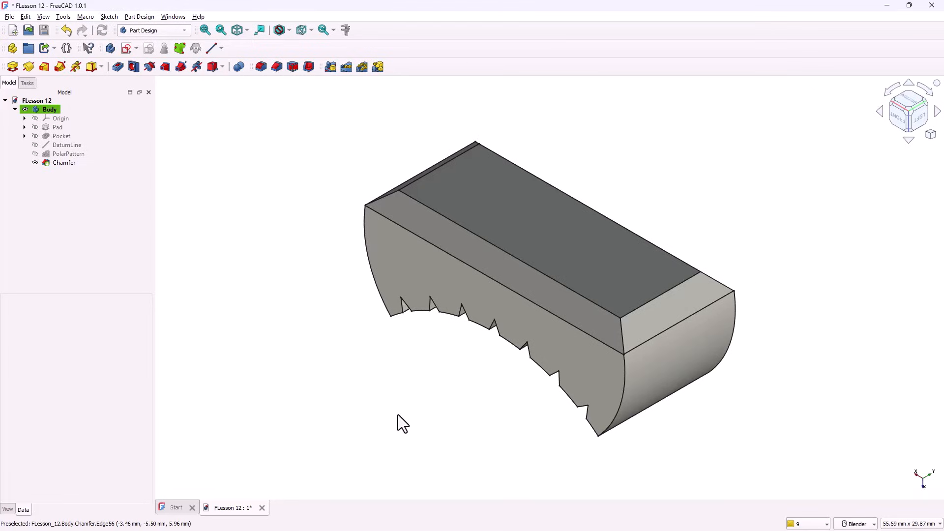
pyautogui.click(545, 222)
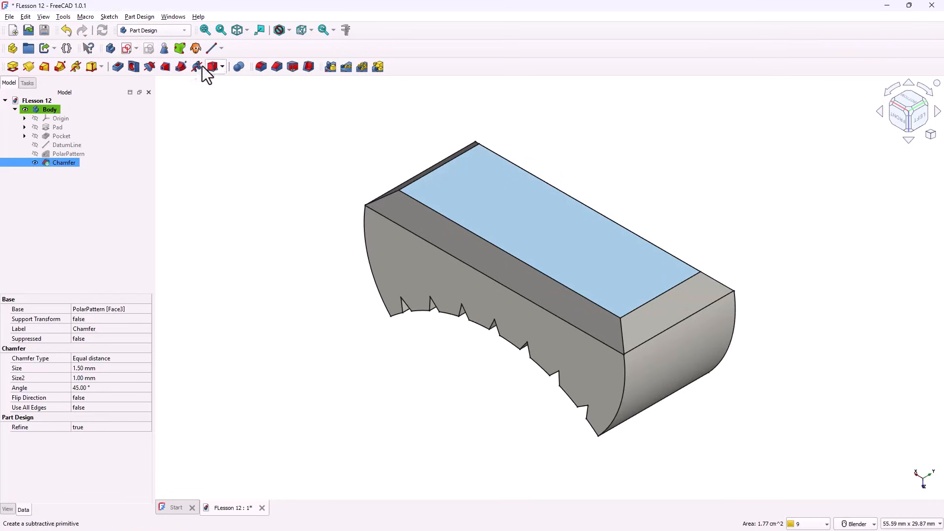
pyautogui.click(117, 66)
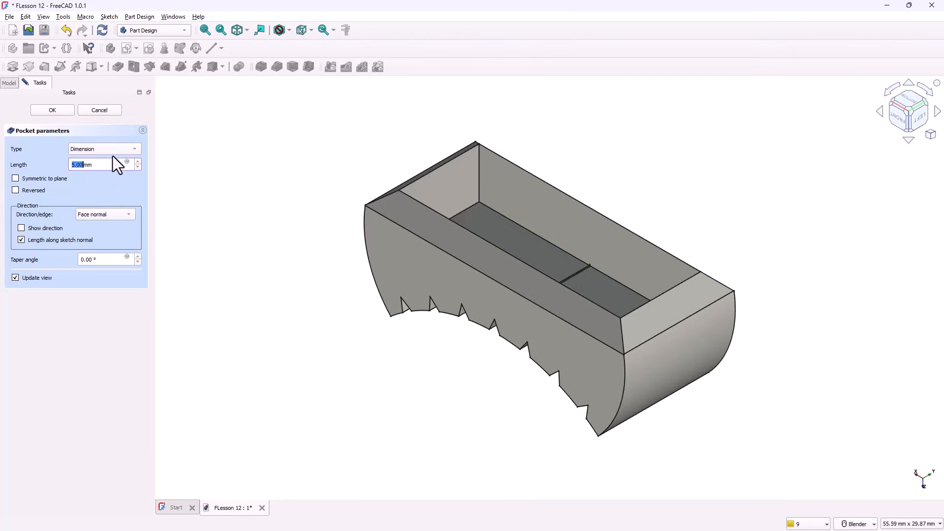
pyautogui.write('4')
pyautogui.press('Return')
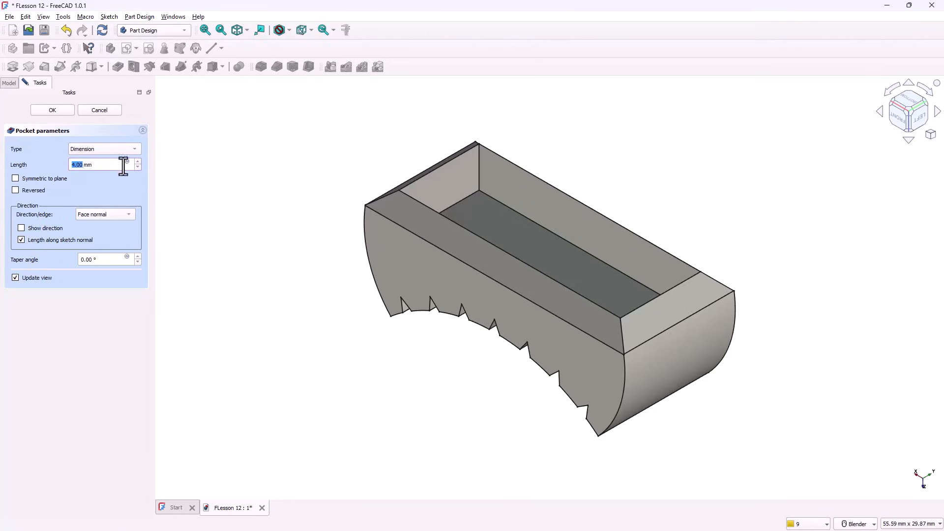
pyautogui.write('1')
pyautogui.press('Return')
pyautogui.write('4.5')
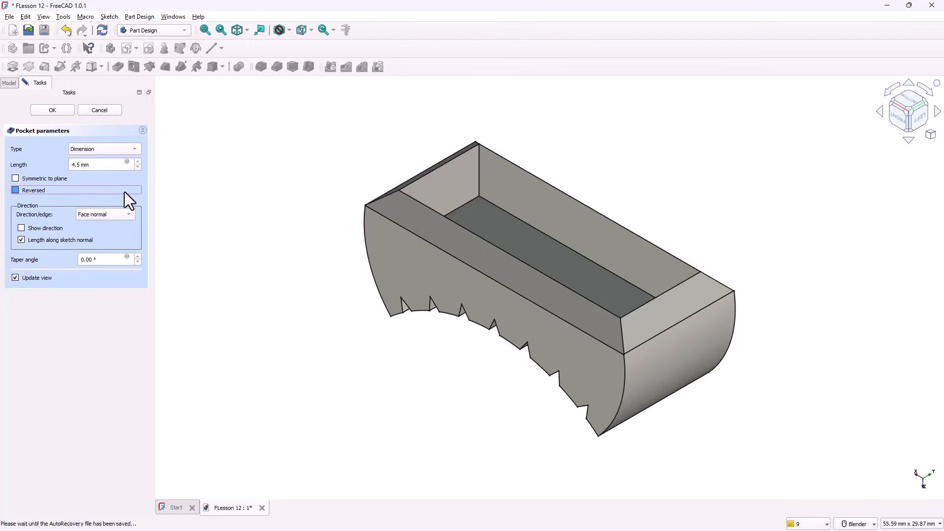
pyautogui.click(48, 113)
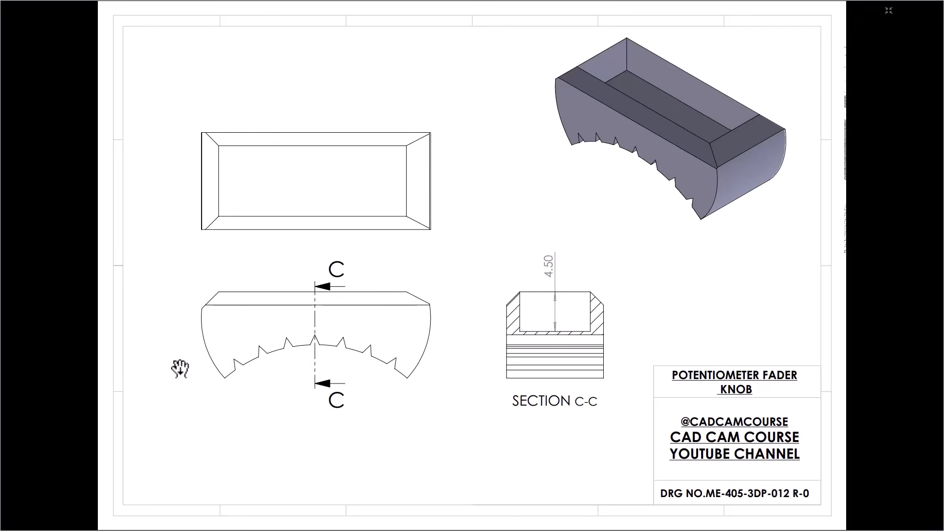
# - Start a sketch on the floor of the underside recess in section view, and save the document
pyautogui.click(180, 369)
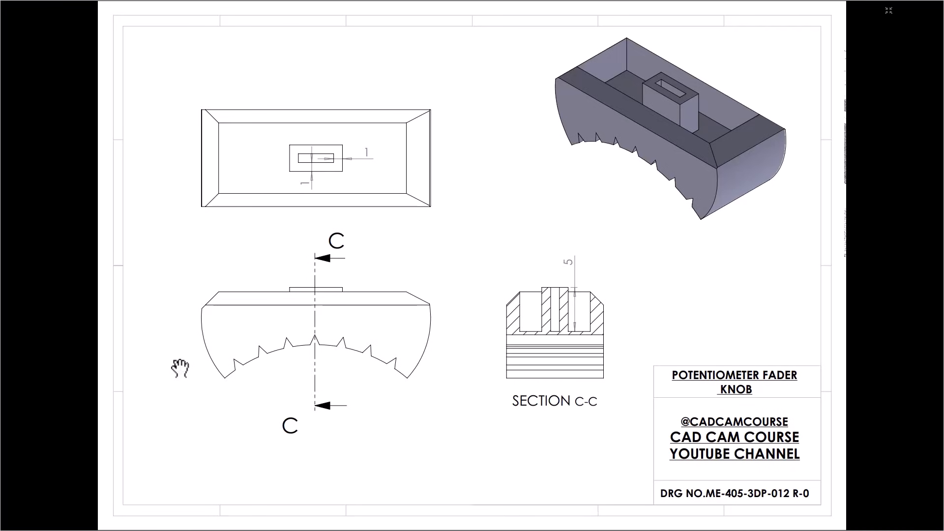
pyautogui.hotkey('alt', 'Tab')
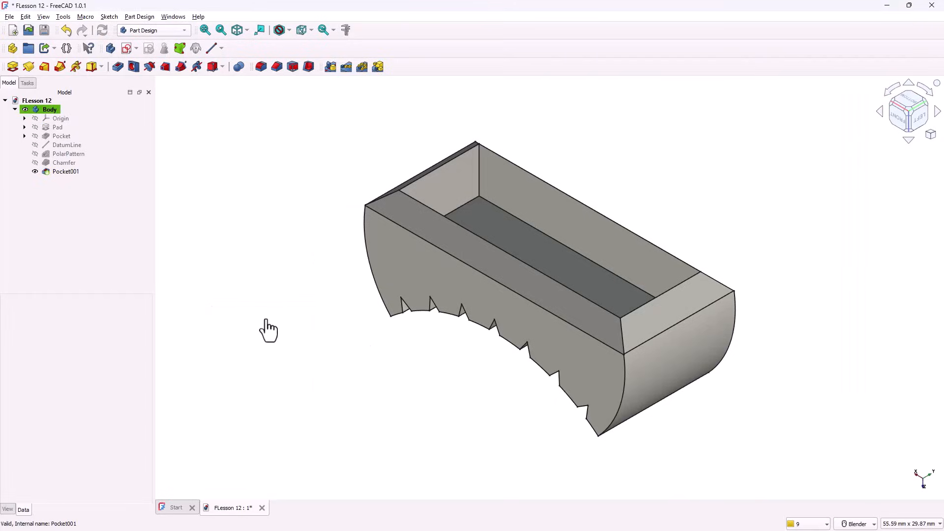
pyautogui.click(546, 254)
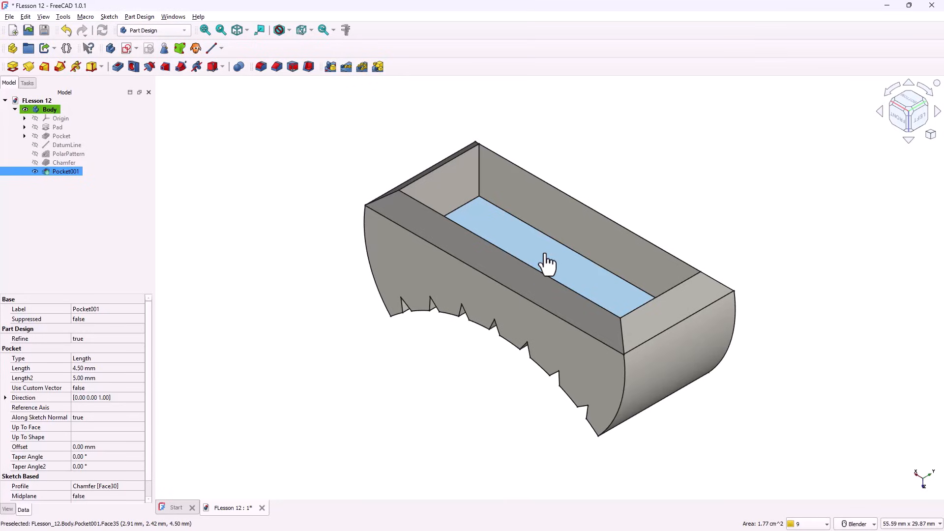
pyautogui.click(123, 50)
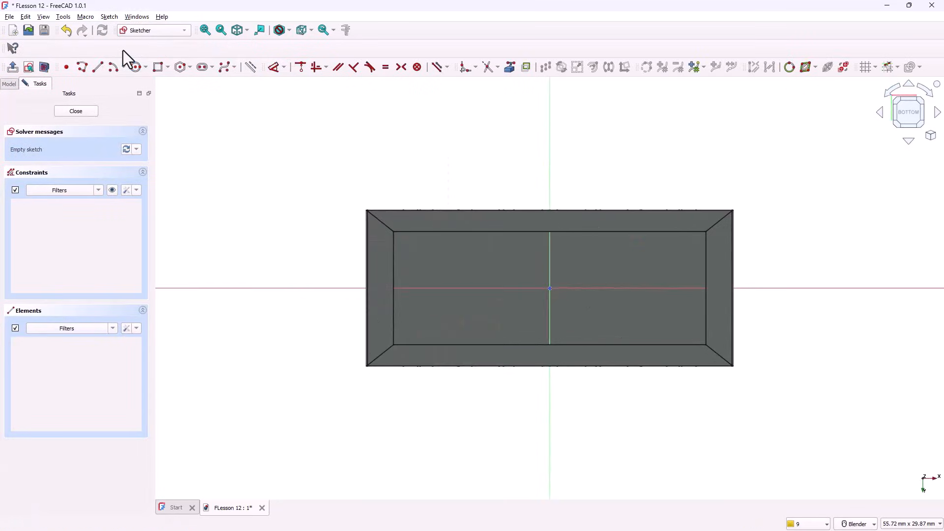
pyautogui.click(49, 70)
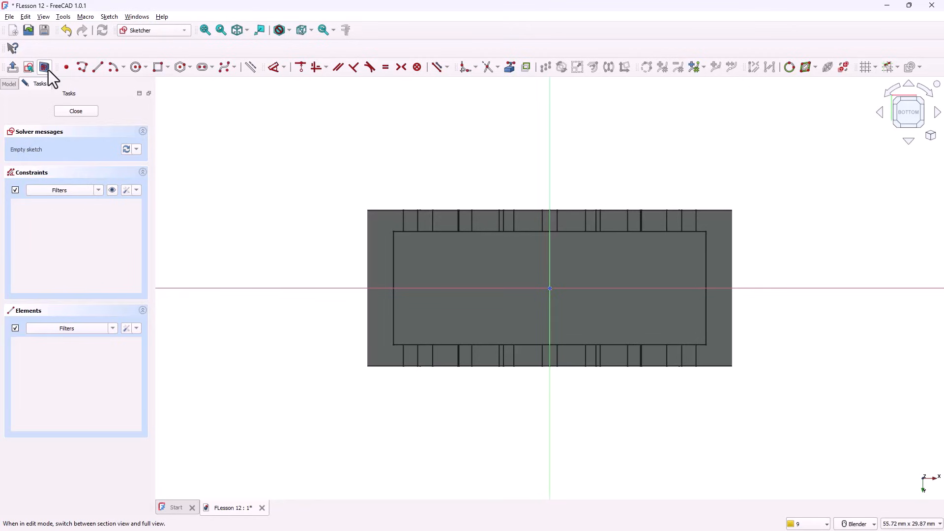
pyautogui.hotkey('ctrl', 's')
# - Sketch a centered rectangle about 4.6 mm wide and 2 mm high on the sketch origin
pyautogui.click(167, 67)
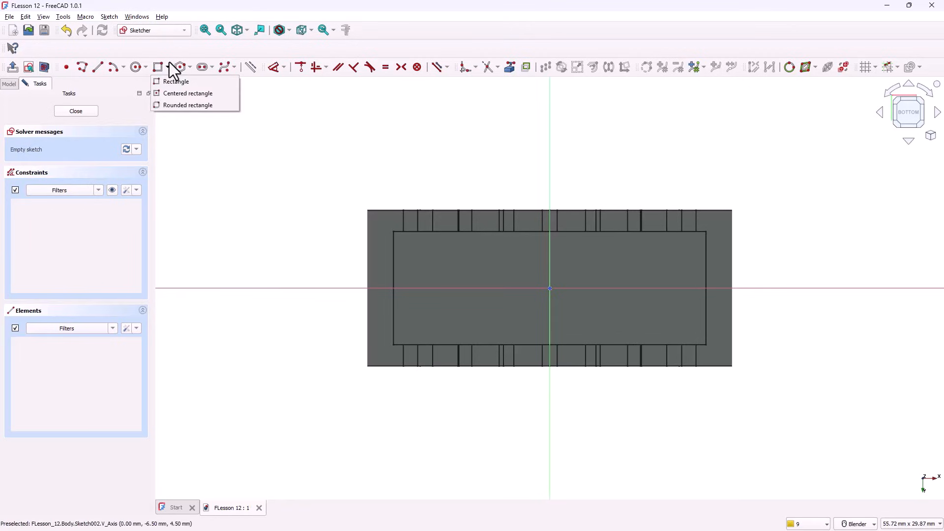
pyautogui.click(169, 93)
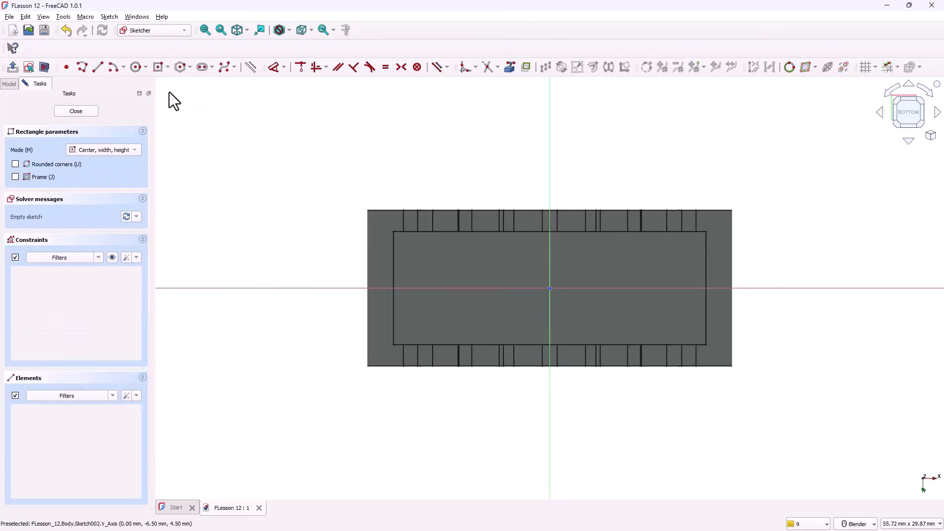
pyautogui.click(550, 288)
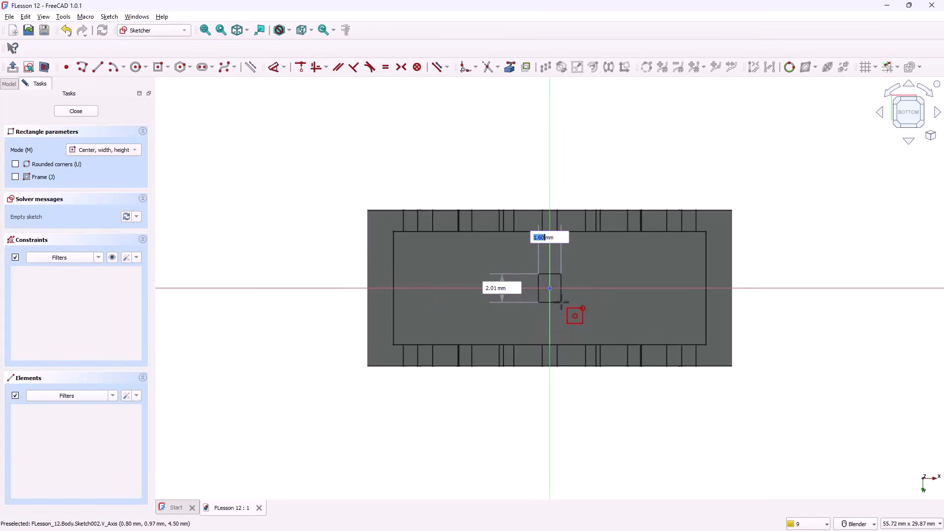
pyautogui.click(583, 301)
pyautogui.rightClick(281, 135)
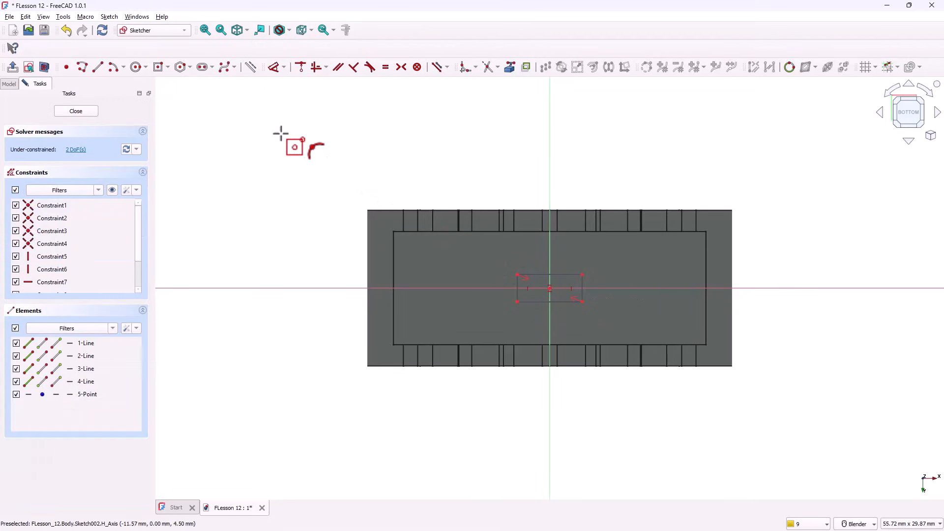
# - Dimension the centered rectangle to 4 mm wide and 1 mm high
pyautogui.click(274, 67)
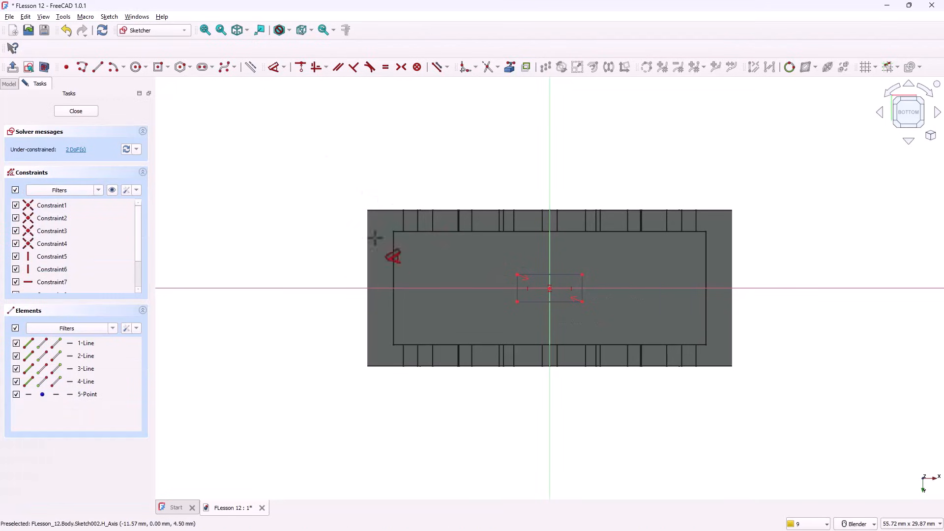
pyautogui.click(534, 274)
pyautogui.click(536, 253)
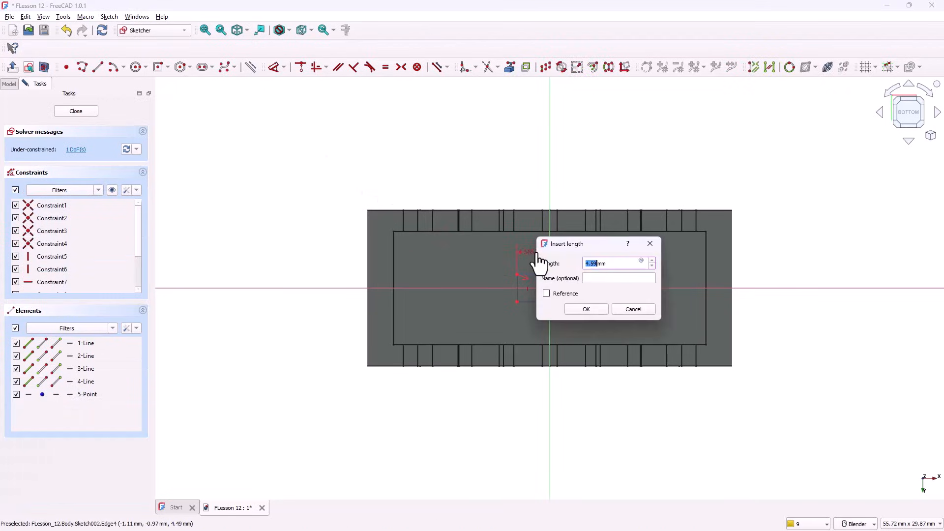
pyautogui.write('4')
pyautogui.press('Return')
pyautogui.scroll(3, 578, 291)
pyautogui.scroll(-2, 576, 291)
pyautogui.click(576, 297)
pyautogui.click(607, 298)
pyautogui.write('1')
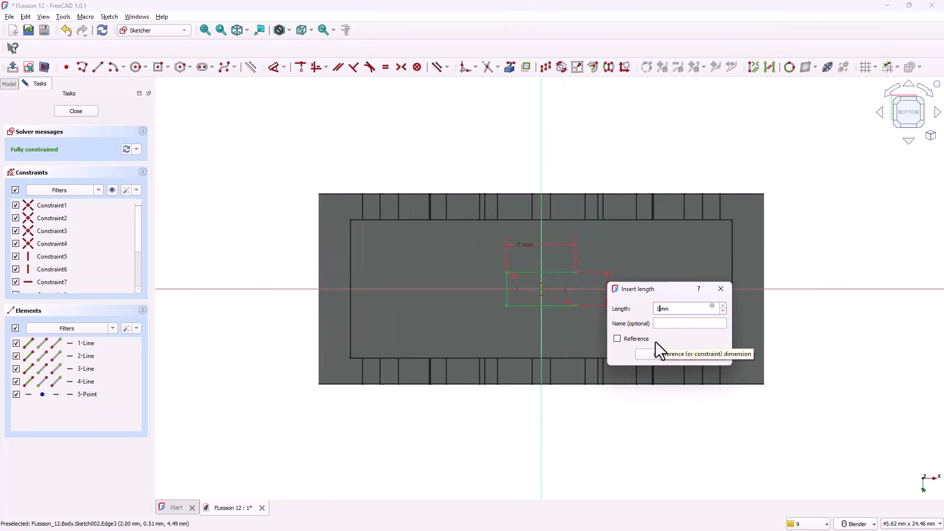
pyautogui.click(656, 355)
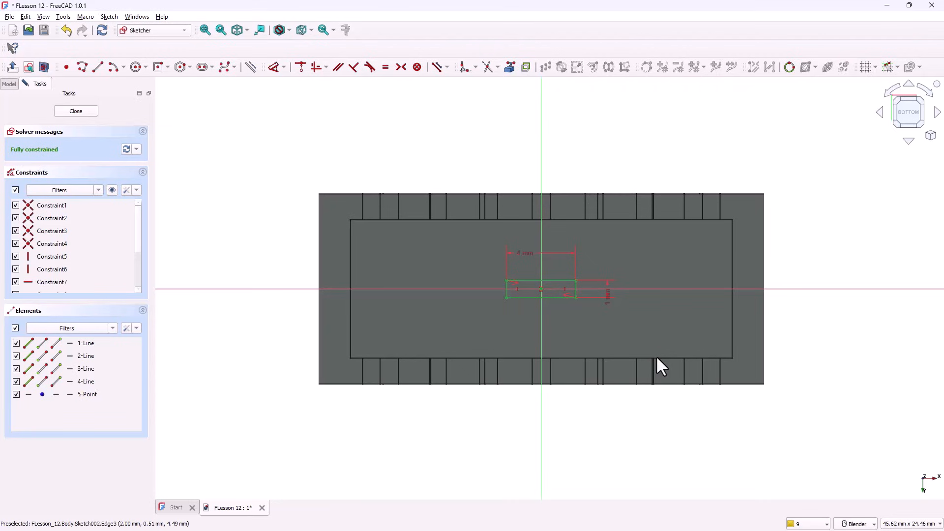
# - Sketch a second centered rectangle on the sketch origin around the first, about 5.7 mm wide and 3.1 mm high
pyautogui.scroll(1, 536, 321)
pyautogui.click(159, 70)
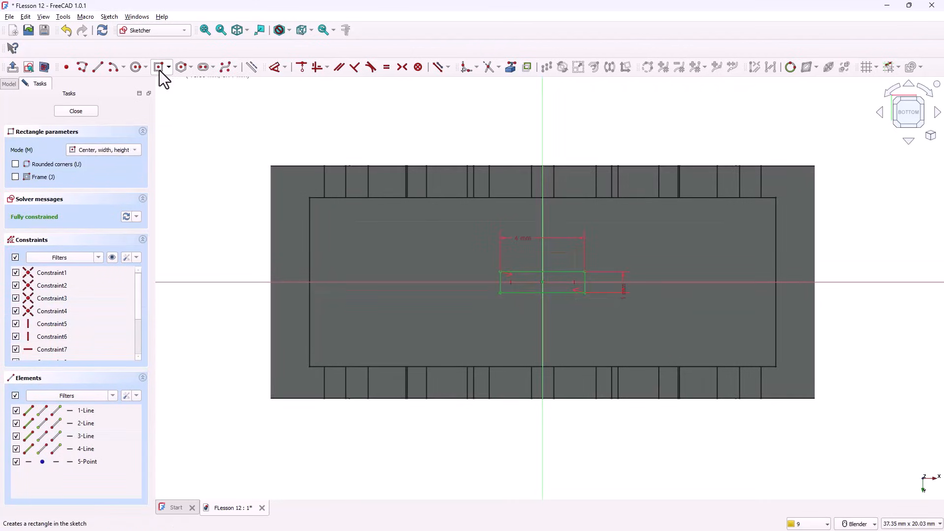
pyautogui.click(542, 283)
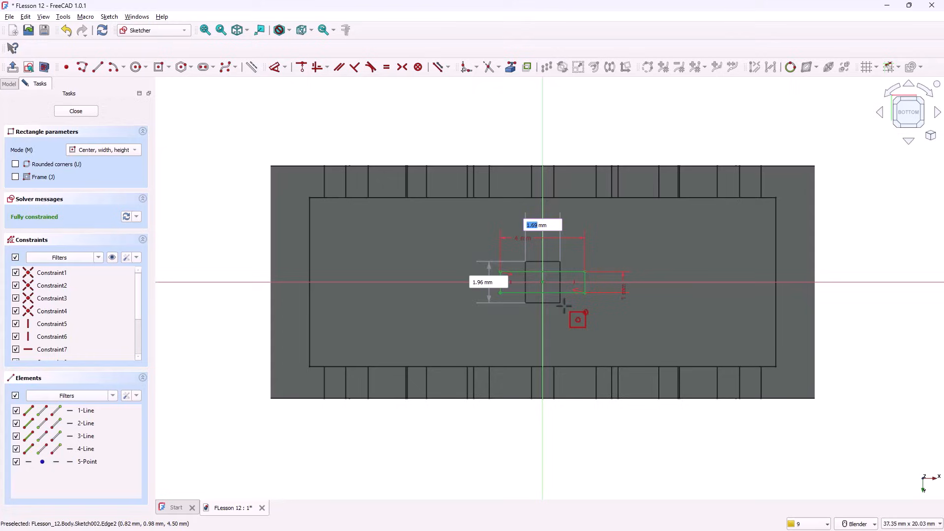
pyautogui.click(603, 316)
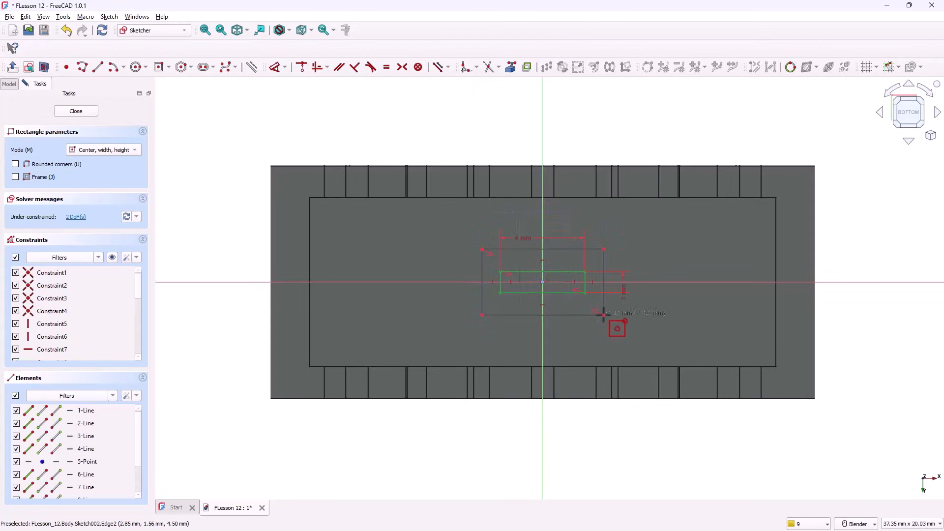
pyautogui.rightClick(274, 101)
# - Dimension the gap between the inner and outer rectangles to 1 mm horizontally and 1 mm vertically
pyautogui.click(275, 67)
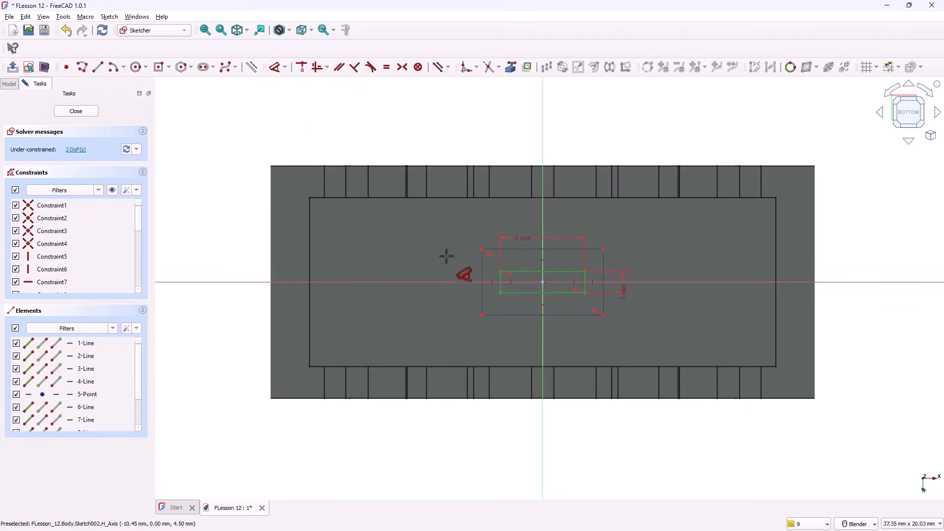
pyautogui.click(482, 290)
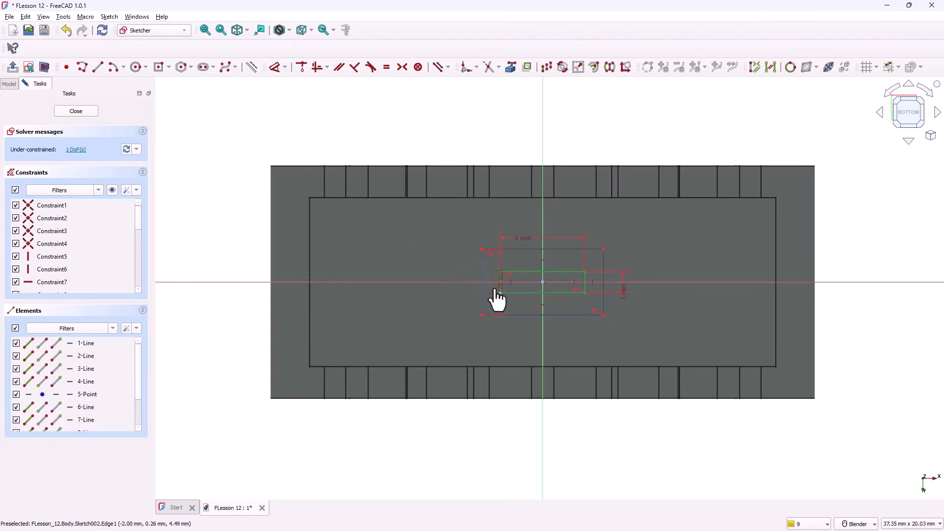
pyautogui.click(501, 288)
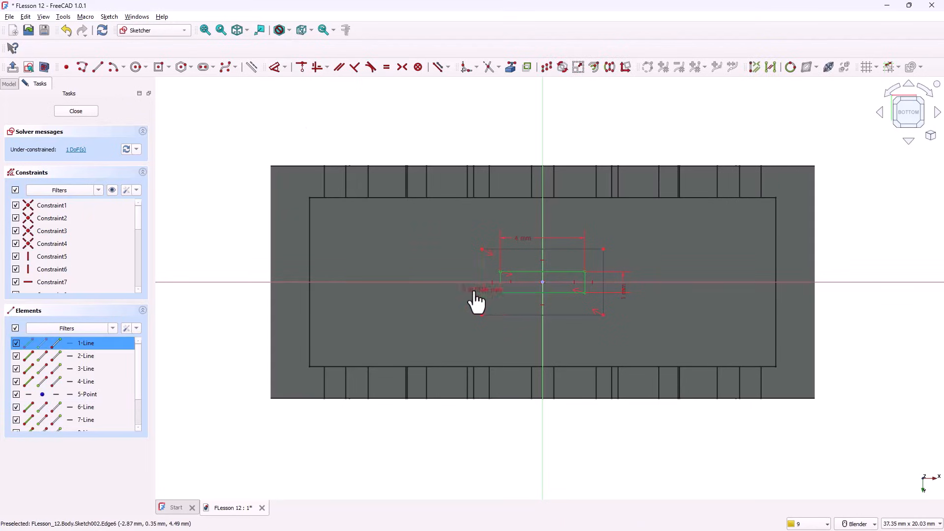
pyautogui.click(452, 296)
pyautogui.write('1')
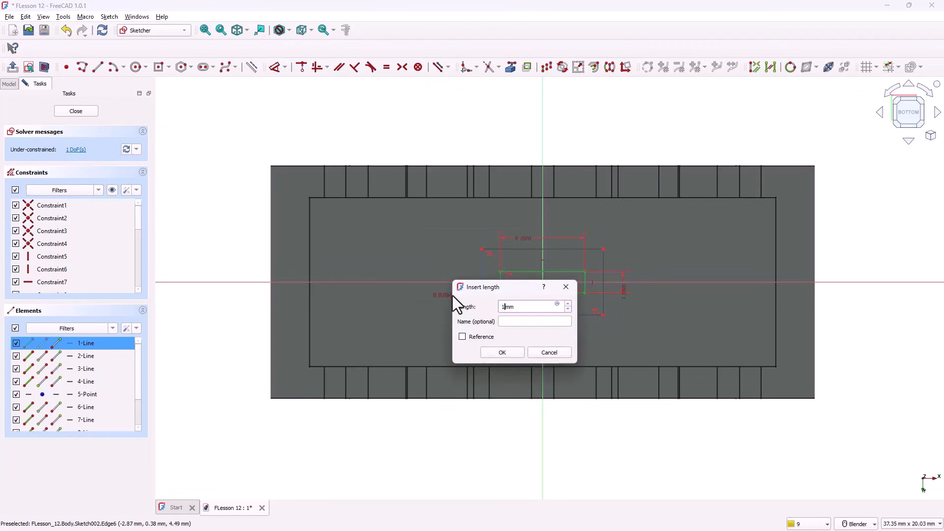
pyautogui.click(487, 354)
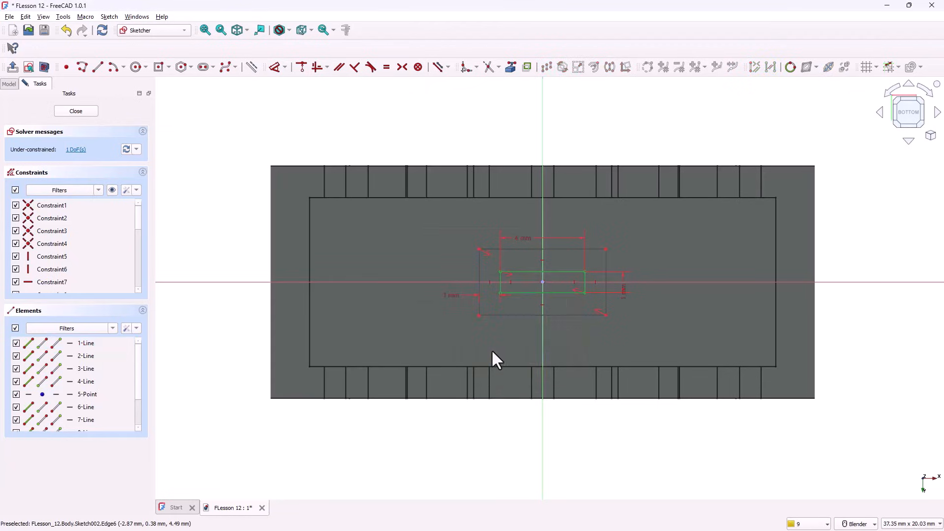
pyautogui.click(568, 273)
pyautogui.click(571, 251)
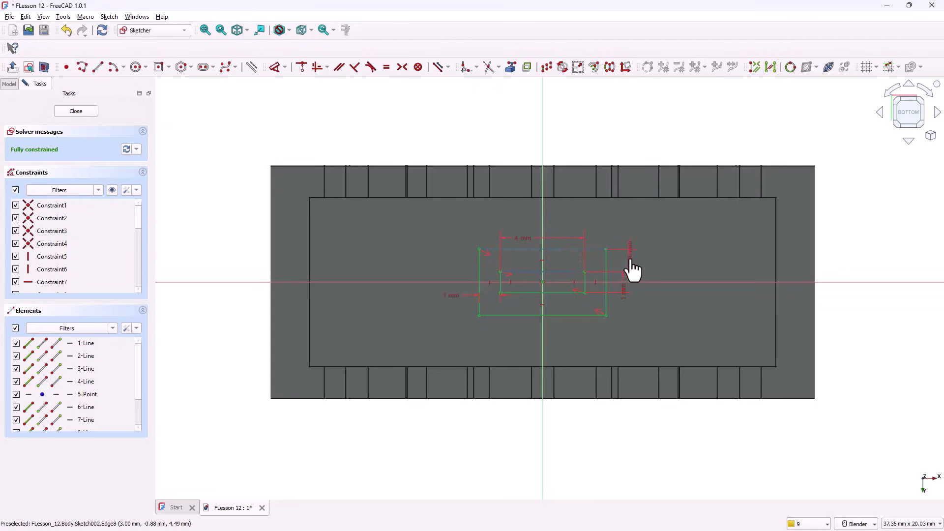
pyautogui.click(633, 267)
pyautogui.write('1')
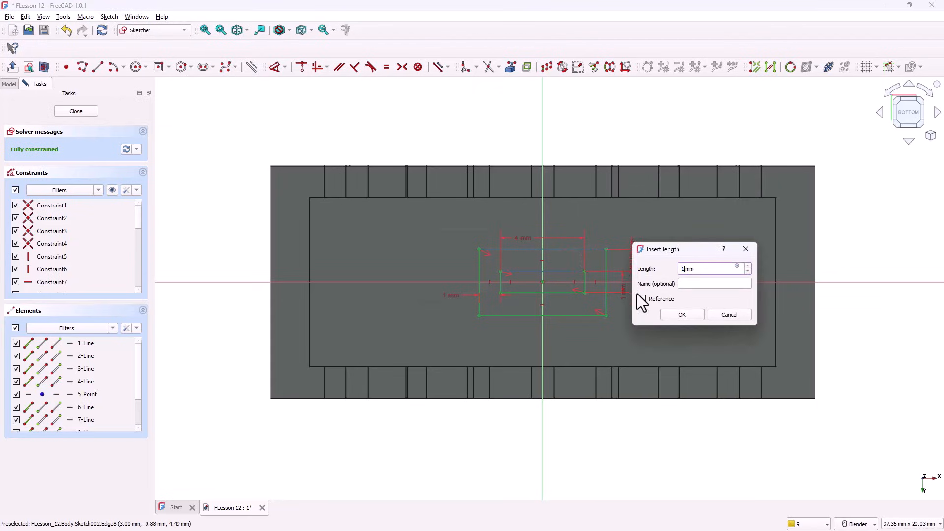
pyautogui.click(672, 316)
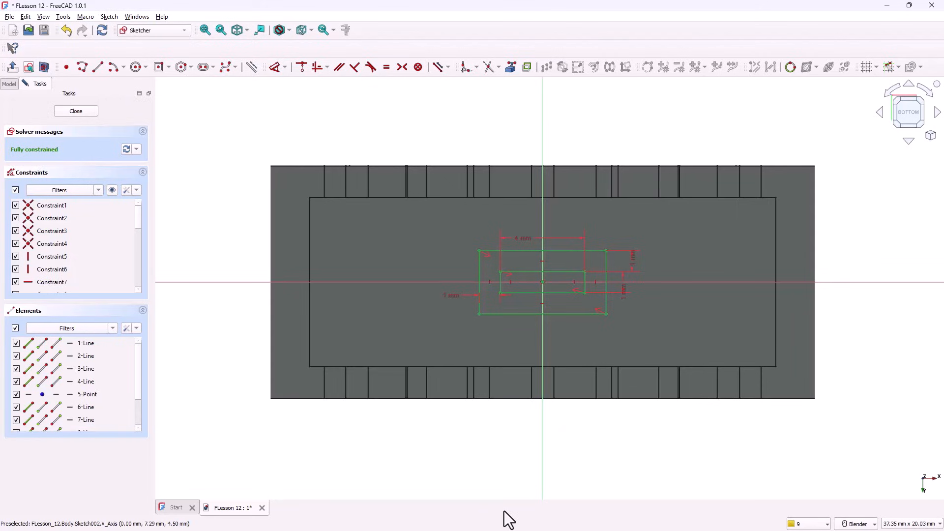
# - Close the sketch and pad the slotted post profile with a length of 5 mm
pyautogui.click(77, 111)
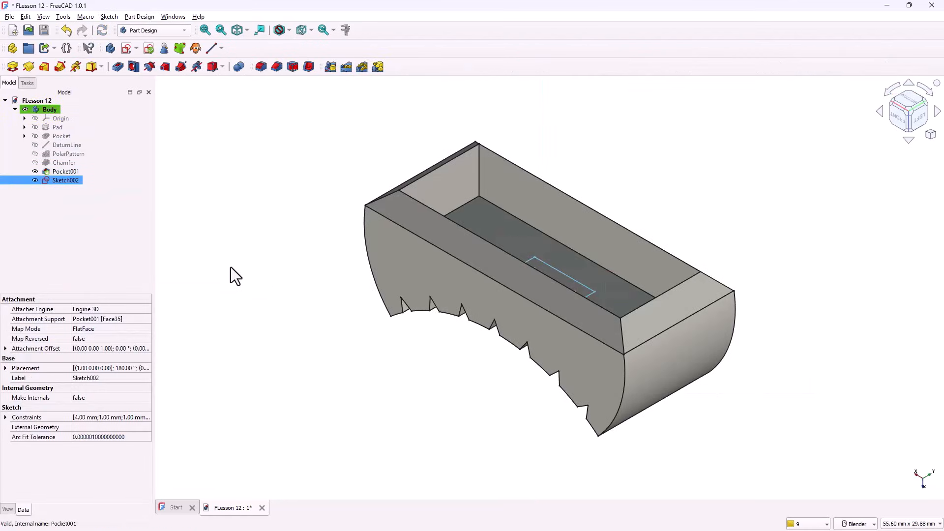
pyautogui.click(14, 71)
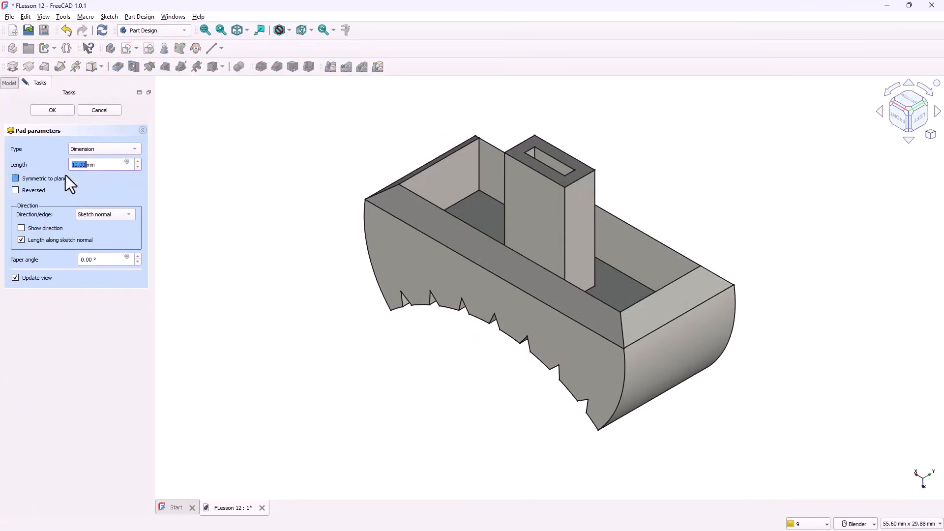
pyautogui.click(138, 167)
pyautogui.click(138, 167)
pyautogui.click(138, 168)
pyautogui.click(138, 167)
pyautogui.click(138, 168)
pyautogui.click(138, 168)
pyautogui.click(138, 168)
pyautogui.click(138, 167)
pyautogui.click(138, 168)
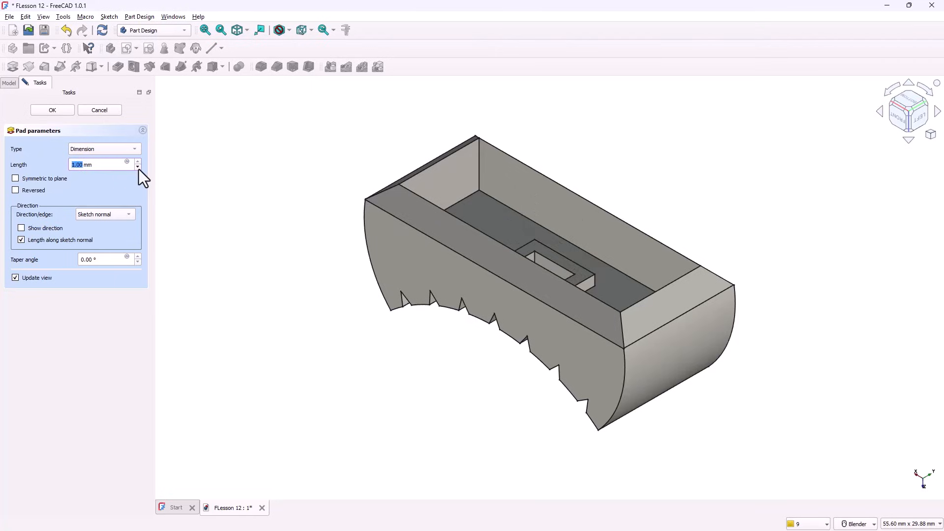
pyautogui.click(138, 162)
pyautogui.click(138, 162)
pyautogui.click(138, 161)
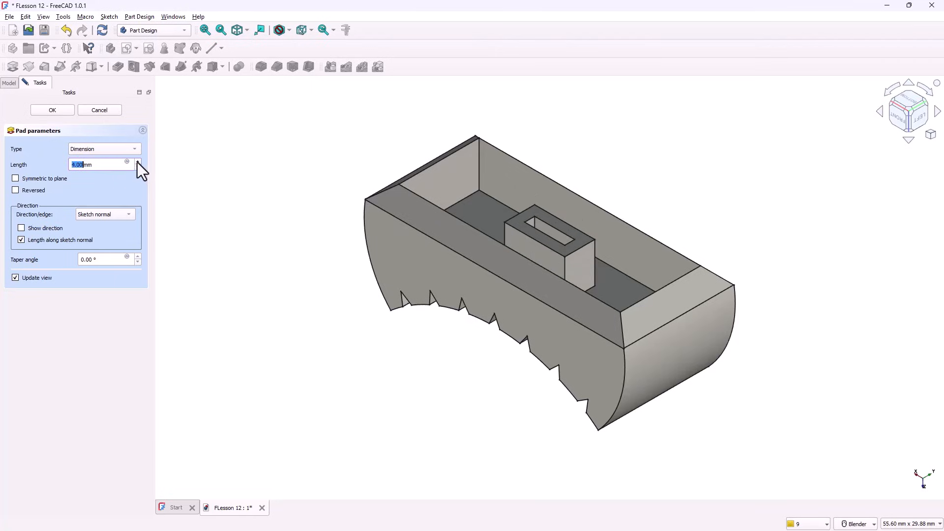
pyautogui.click(138, 162)
pyautogui.click(137, 162)
pyautogui.click(138, 162)
pyautogui.click(137, 161)
pyautogui.click(138, 168)
pyautogui.click(138, 168)
pyautogui.click(138, 168)
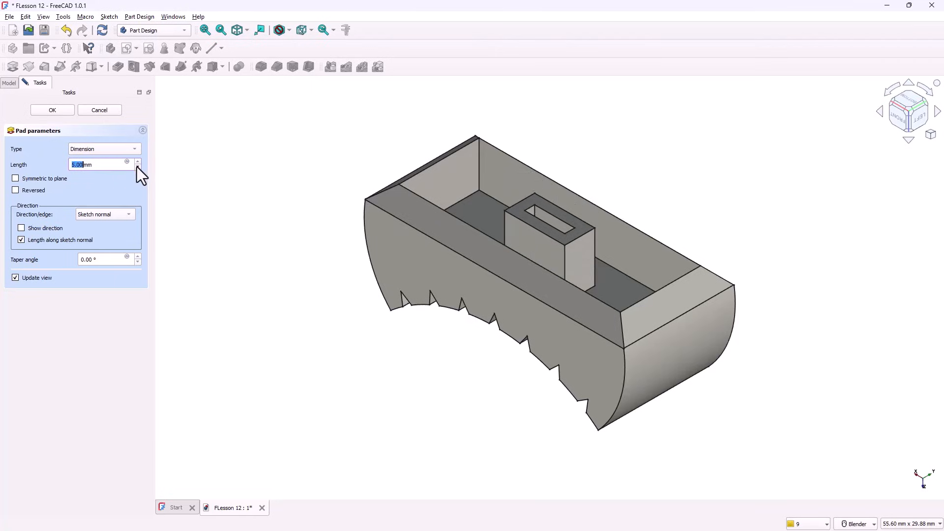
pyautogui.click(62, 113)
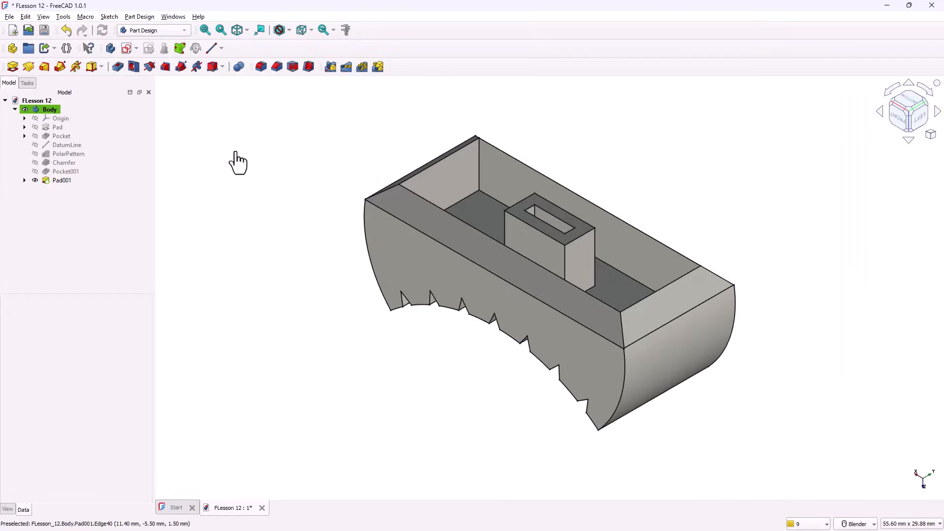
# - Start a sketch on the recess floor and project the recess outline and the post's outer edges as external geometry
pyautogui.click(489, 217)
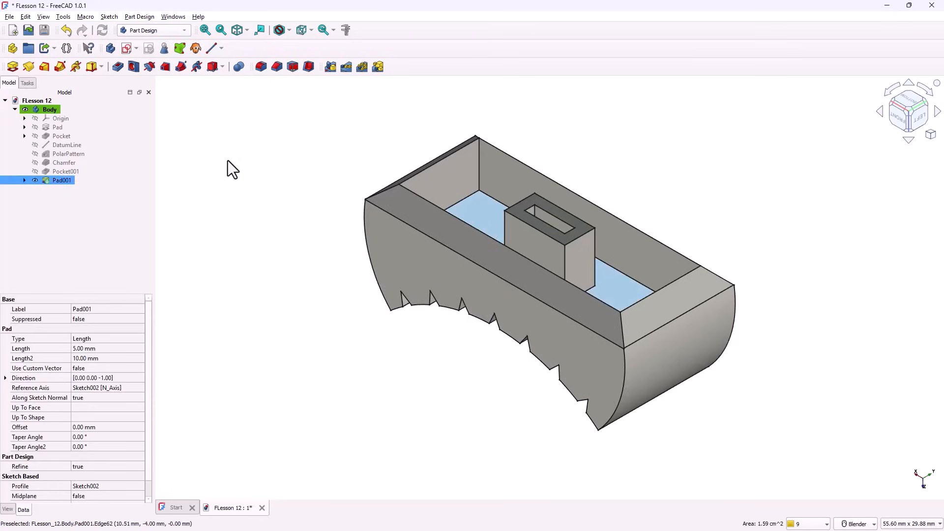
pyautogui.click(125, 48)
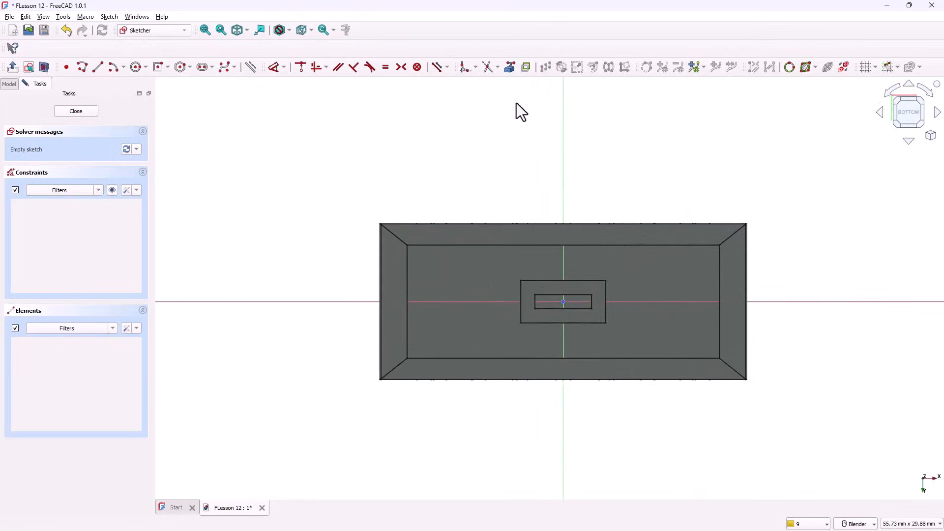
pyautogui.click(509, 66)
pyautogui.click(406, 316)
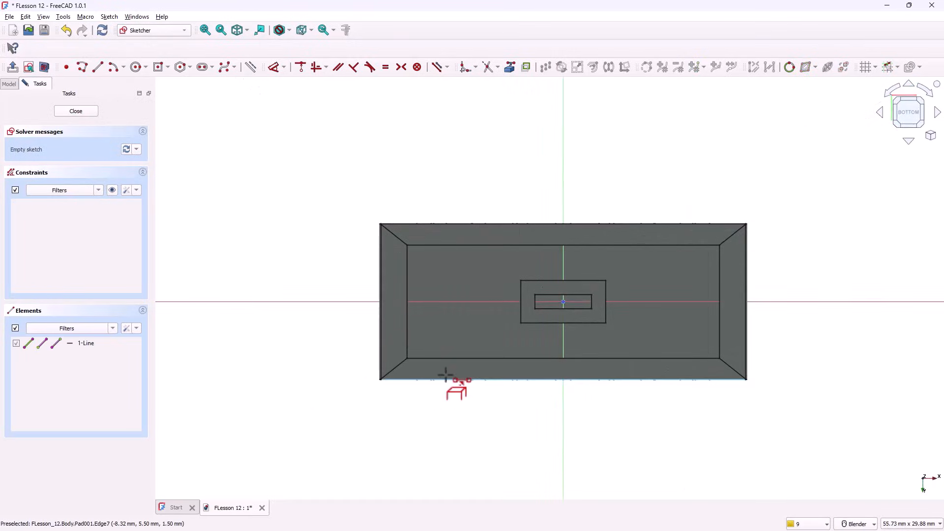
pyautogui.click(522, 313)
pyautogui.click(550, 280)
pyautogui.click(606, 305)
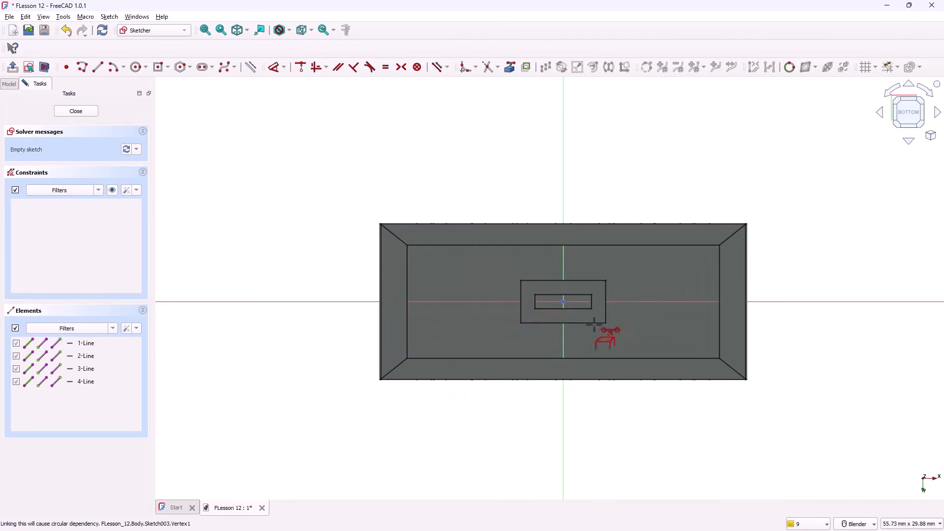
pyautogui.click(592, 323)
pyautogui.click(590, 358)
pyautogui.click(720, 340)
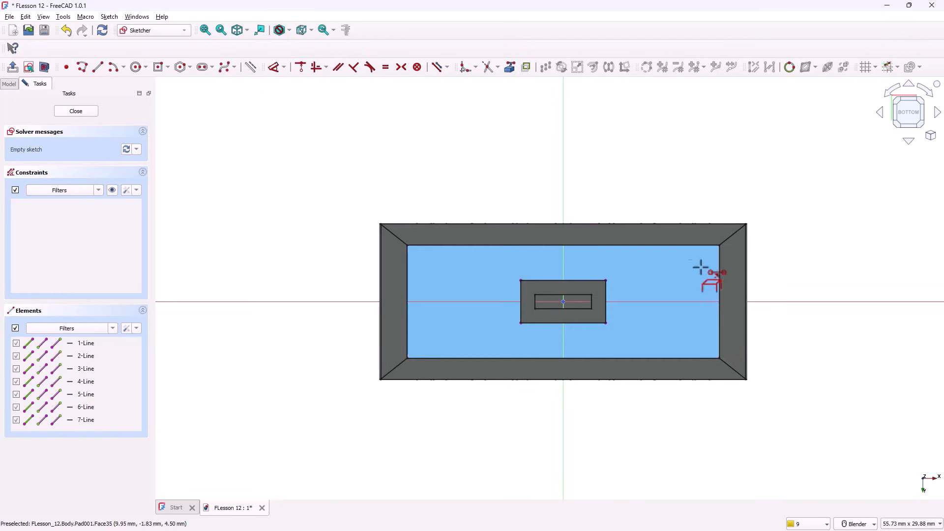
pyautogui.click(684, 245)
pyautogui.rightClick(351, 233)
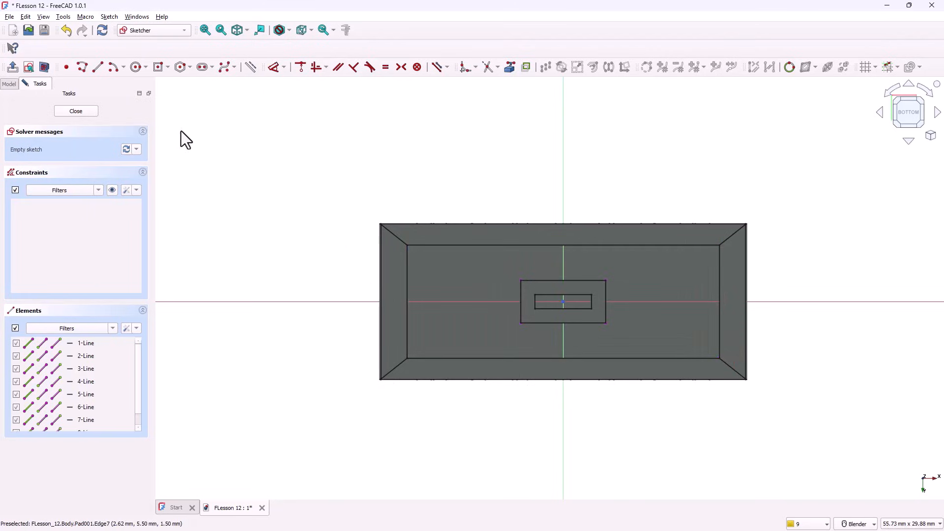
# - In section view, sketch a rib rectangle about 1.8 mm high from the post to the left recess wall and another to the upper wall
pyautogui.click(42, 69)
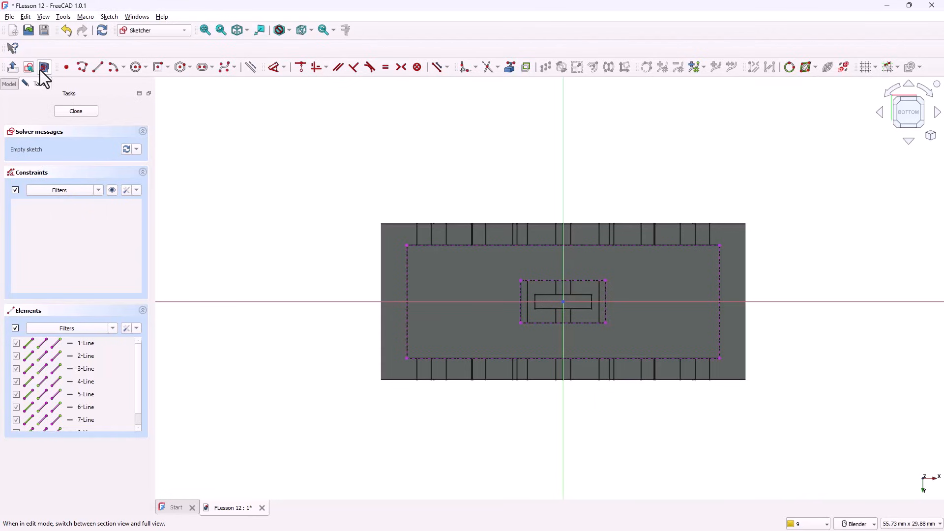
pyautogui.scroll(2, 327, 120)
pyautogui.click(166, 68)
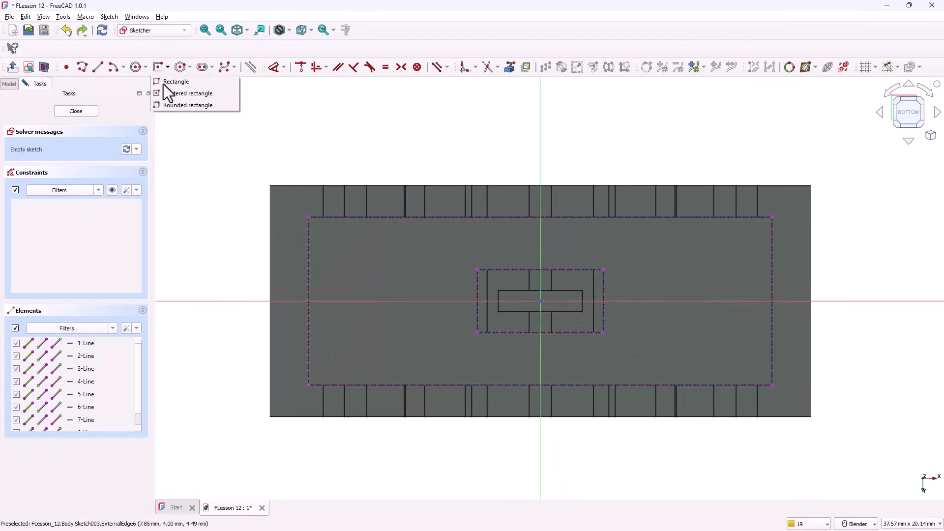
pyautogui.click(168, 82)
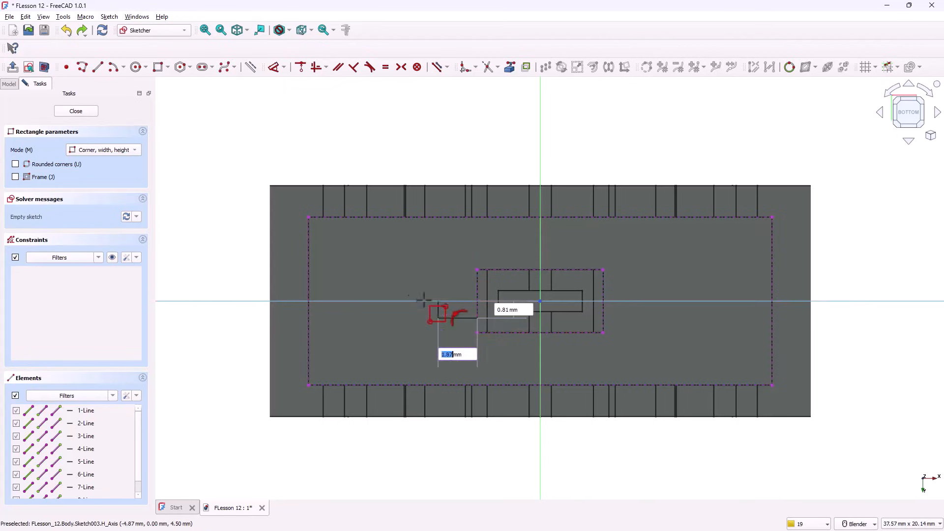
pyautogui.click(309, 280)
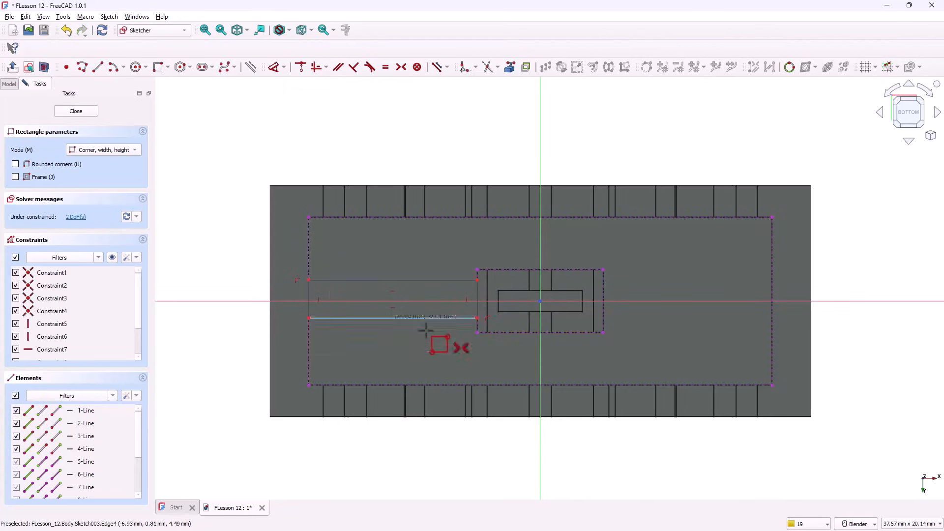
pyautogui.click(564, 269)
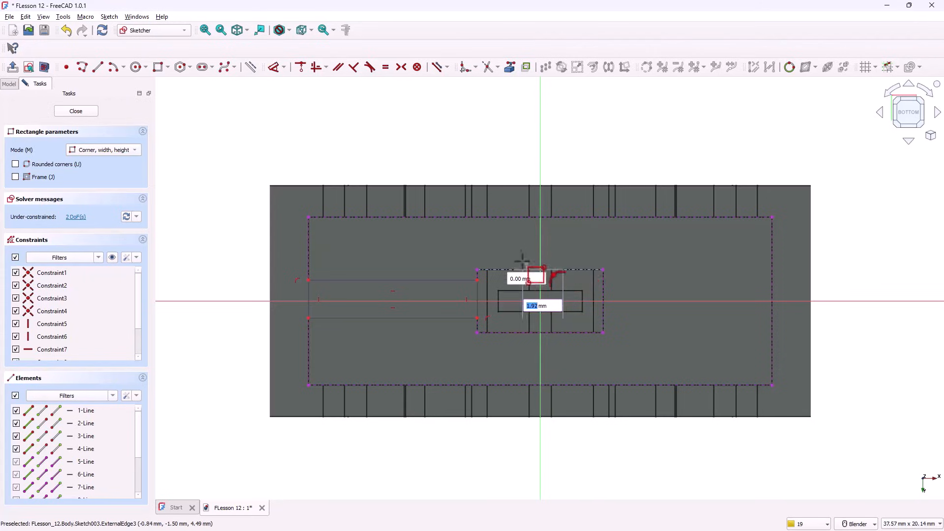
pyautogui.click(515, 217)
pyautogui.press('Escape')
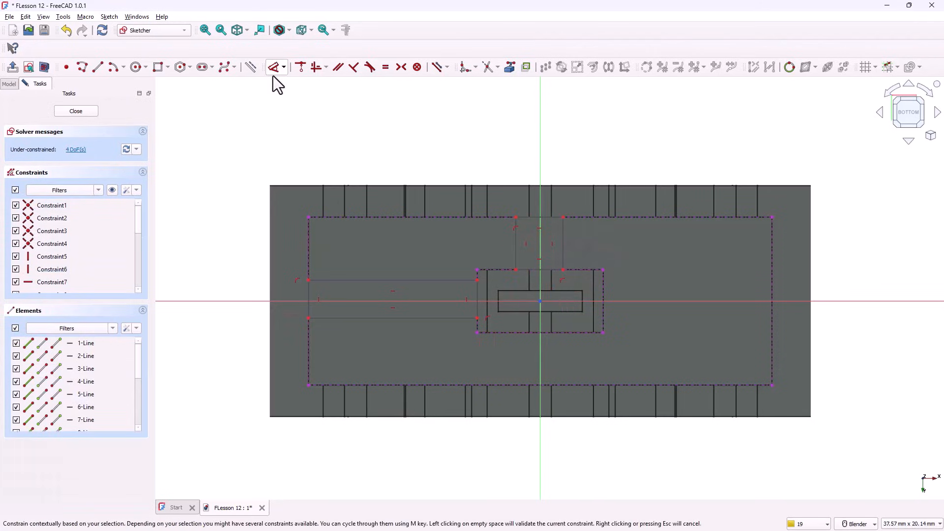
# - Dimension the left rib rectangle's height to 1 mm and constrain it symmetric about the horizontal axis
pyautogui.click(409, 290)
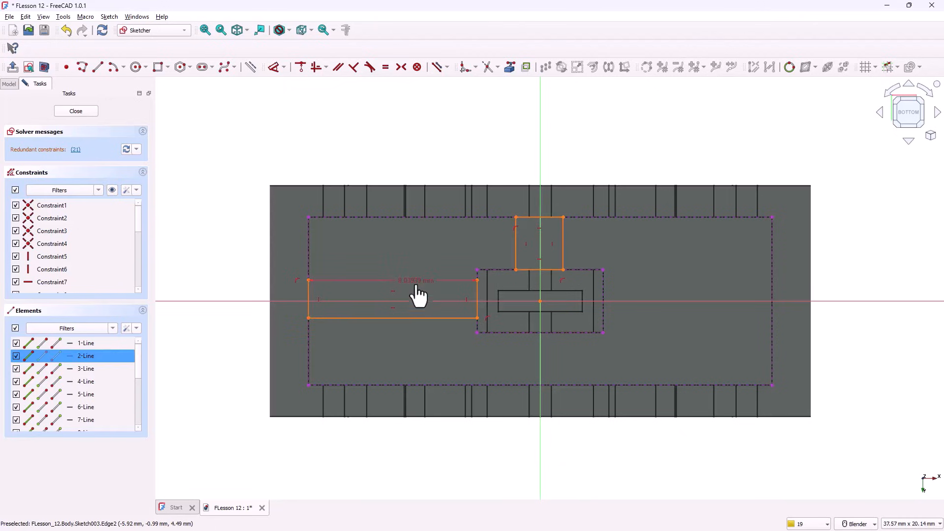
pyautogui.click(422, 320)
pyautogui.click(237, 278)
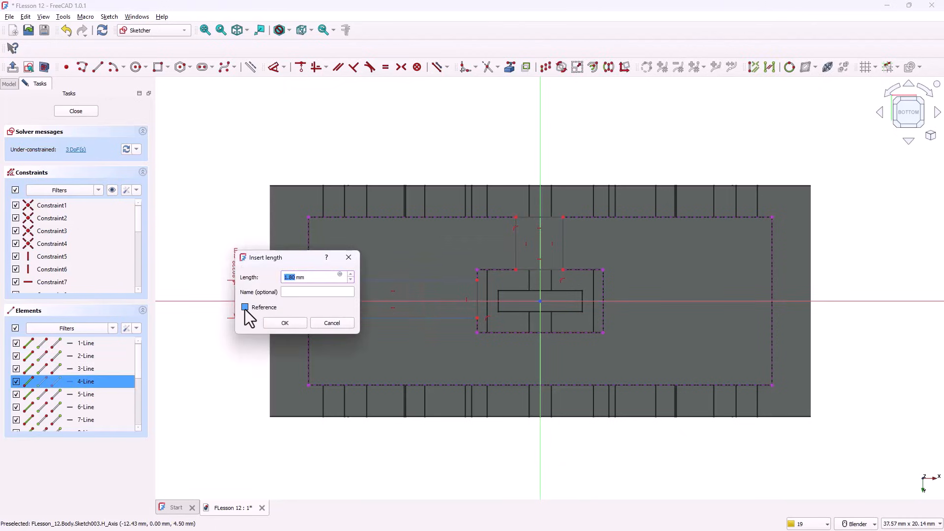
pyautogui.write('1')
pyautogui.click(295, 325)
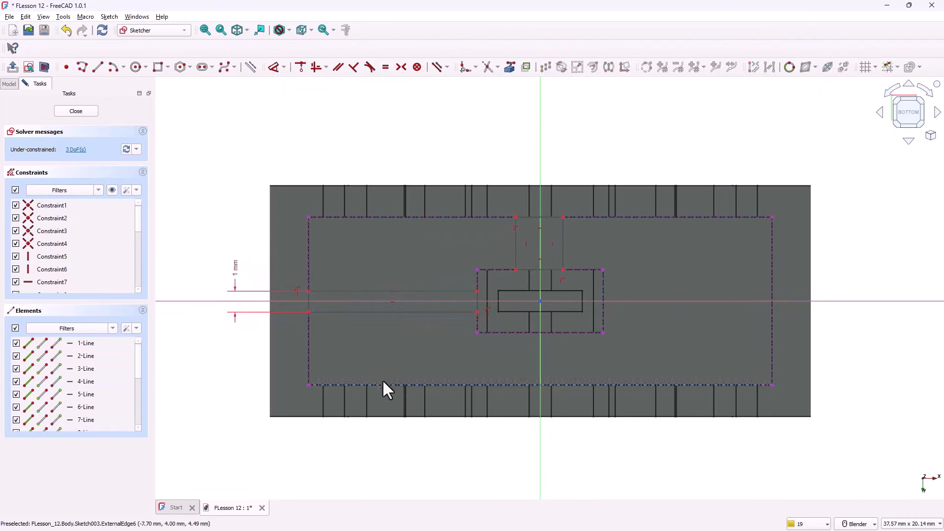
pyautogui.click(476, 292)
pyautogui.click(458, 301)
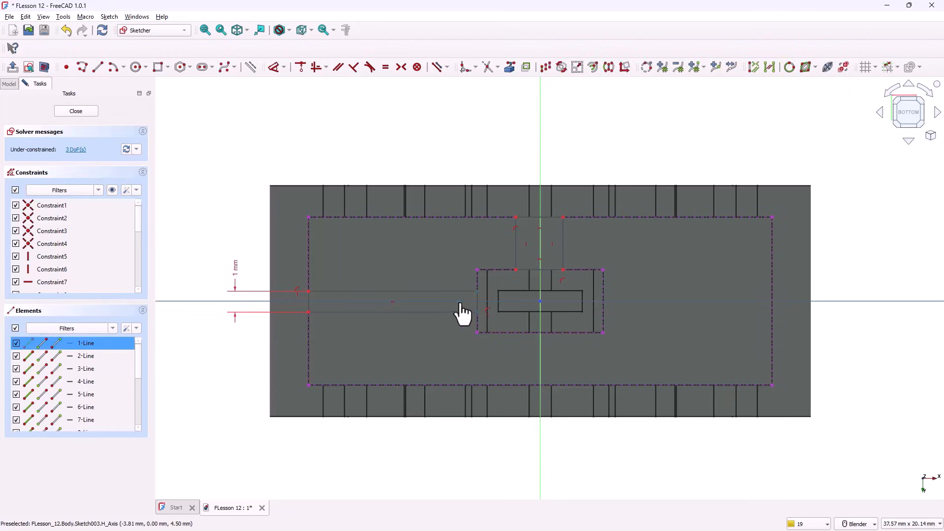
pyautogui.click(398, 65)
# - Dimension the width of the rib rectangle above the post to 1 mm
pyautogui.click(277, 69)
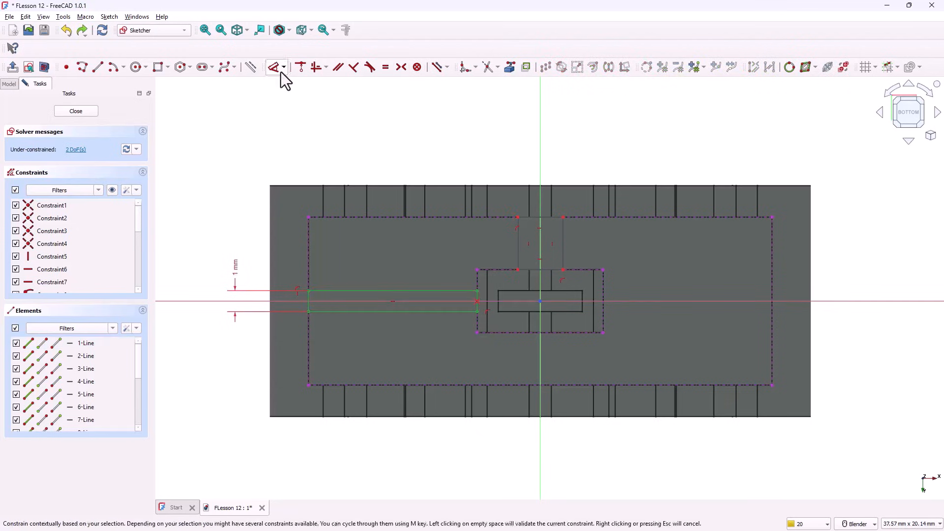
pyautogui.click(532, 217)
pyautogui.click(516, 144)
pyautogui.write('1mm')
pyautogui.press('Return')
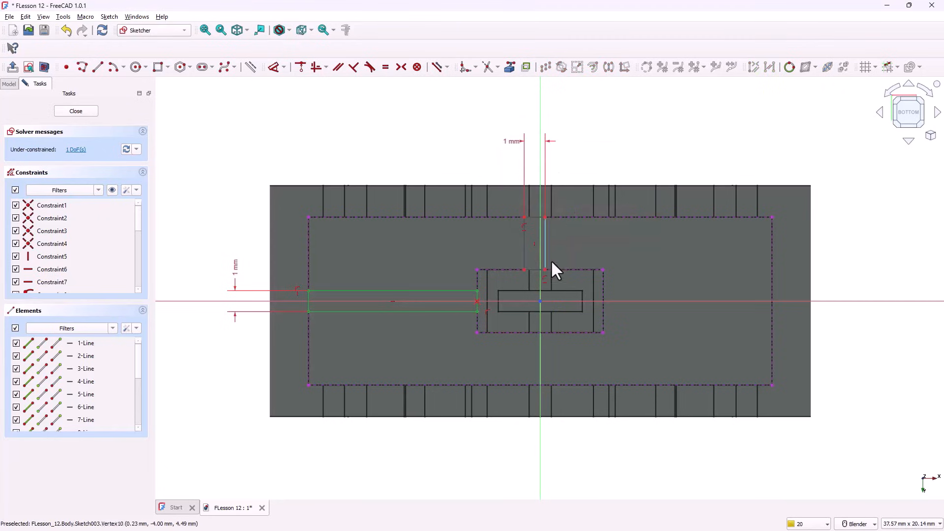
# - Constrain the ribs above and below the post symmetric about the vertical axis and close the sketch
pyautogui.click(544, 270)
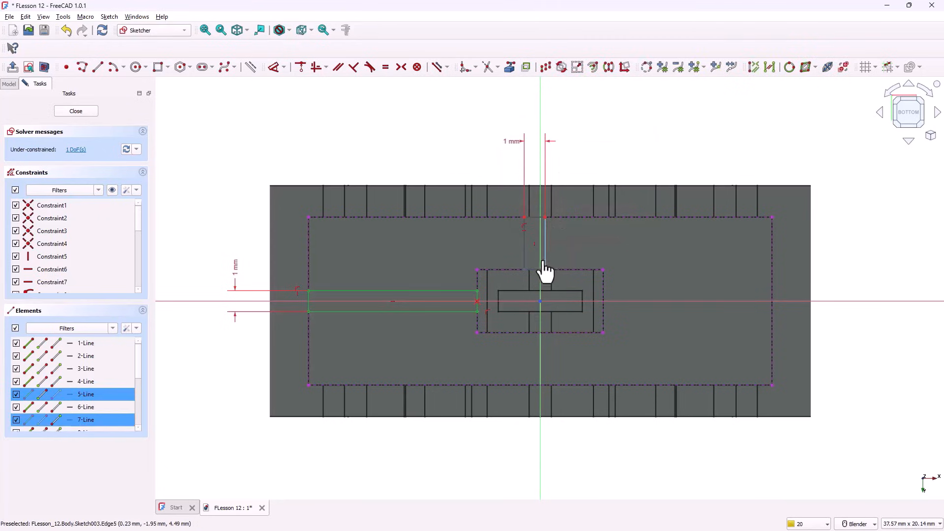
pyautogui.click(541, 197)
pyautogui.click(401, 67)
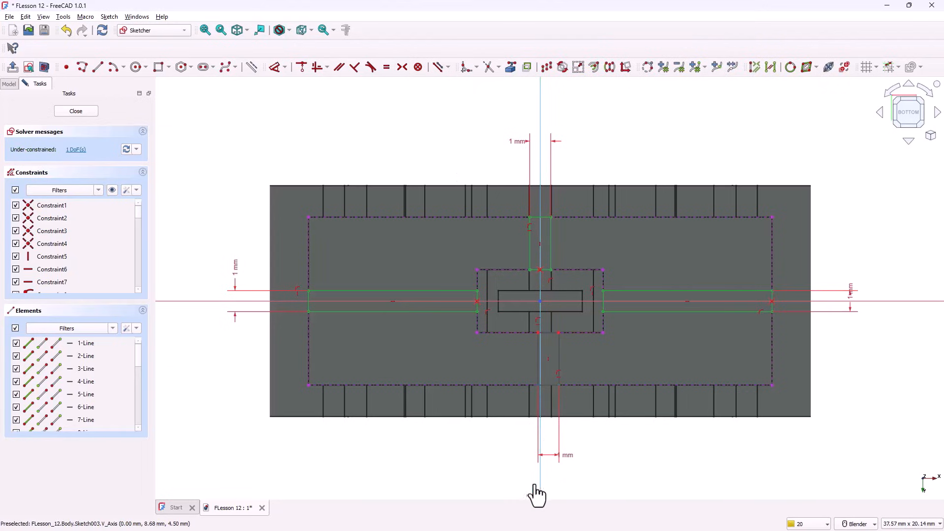
pyautogui.click(402, 68)
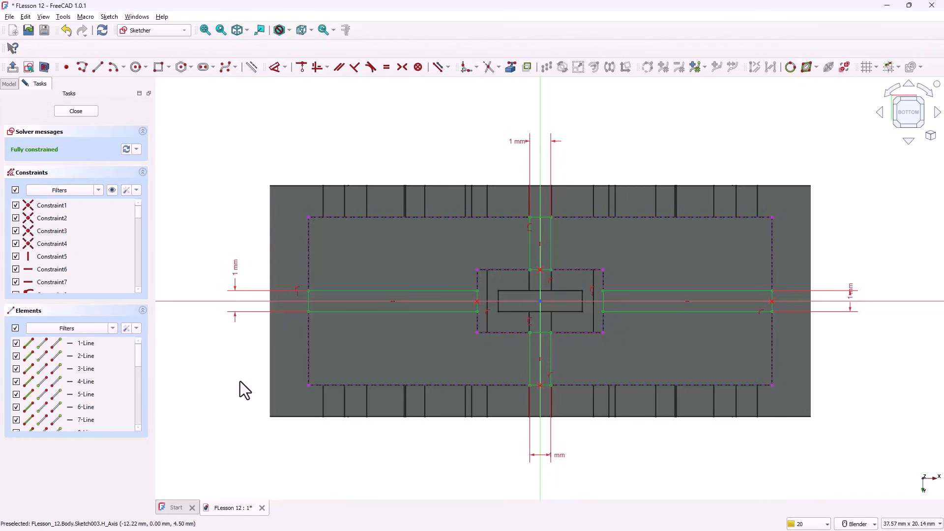
pyautogui.click(93, 116)
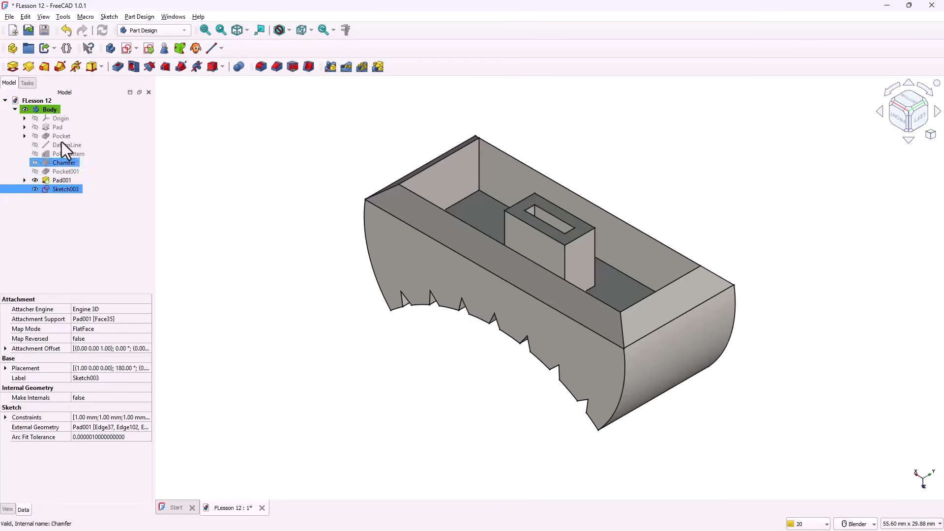
# - Pad the four-rib sketch with a length of 4.5 mm
pyautogui.click(14, 68)
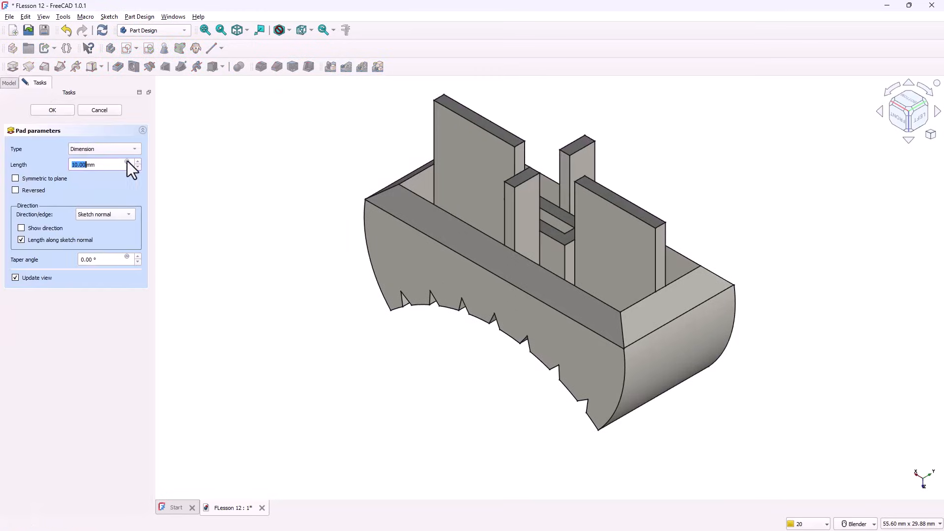
pyautogui.click(139, 170)
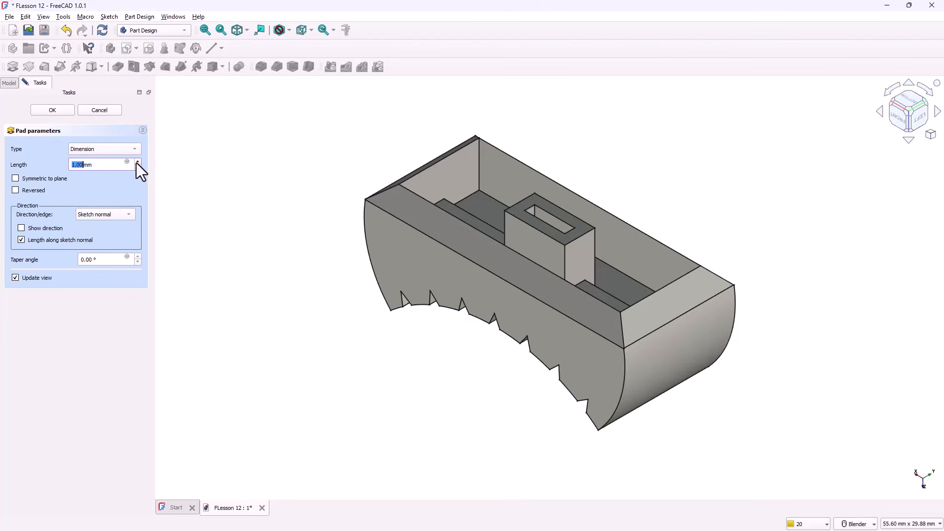
pyautogui.click(137, 161)
pyautogui.click(137, 162)
pyautogui.click(137, 161)
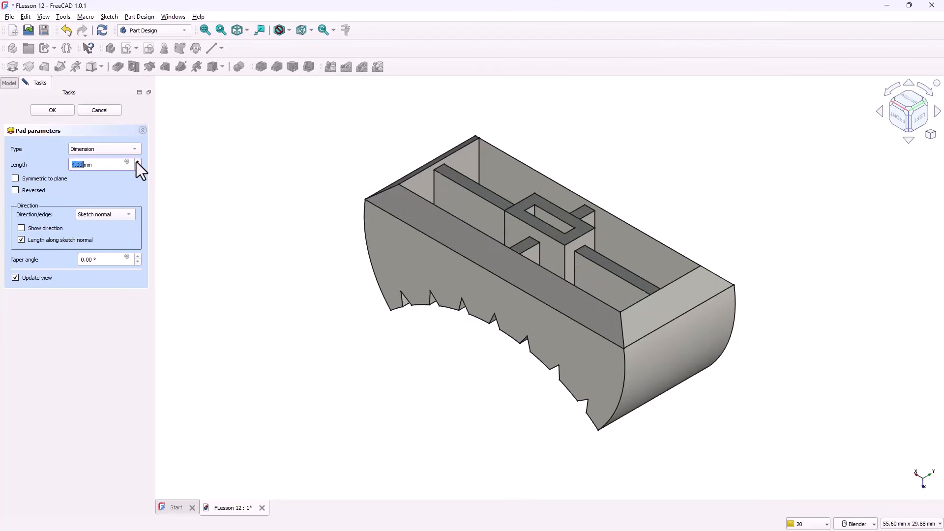
pyautogui.tripleClick(77, 164)
pyautogui.write('4.5')
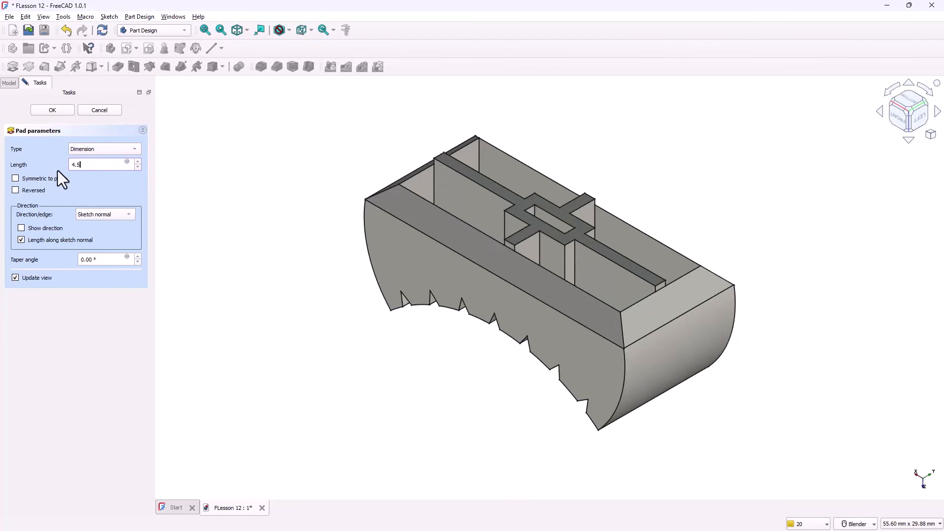
pyautogui.press('Return')
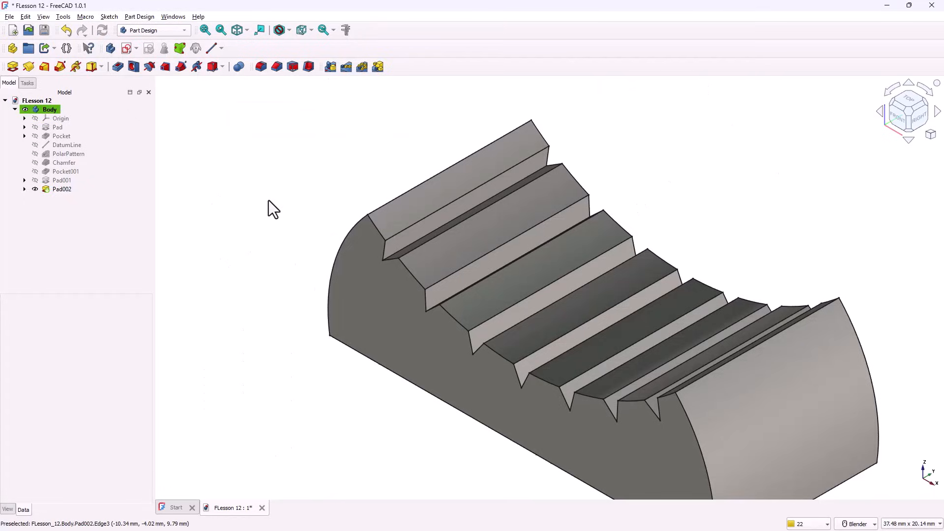
# - Fillet all crosswise edges of the notches and ridges along the curved grip surface with a 0.2 mm radius
pyautogui.click(261, 68)
pyautogui.write('0.2')
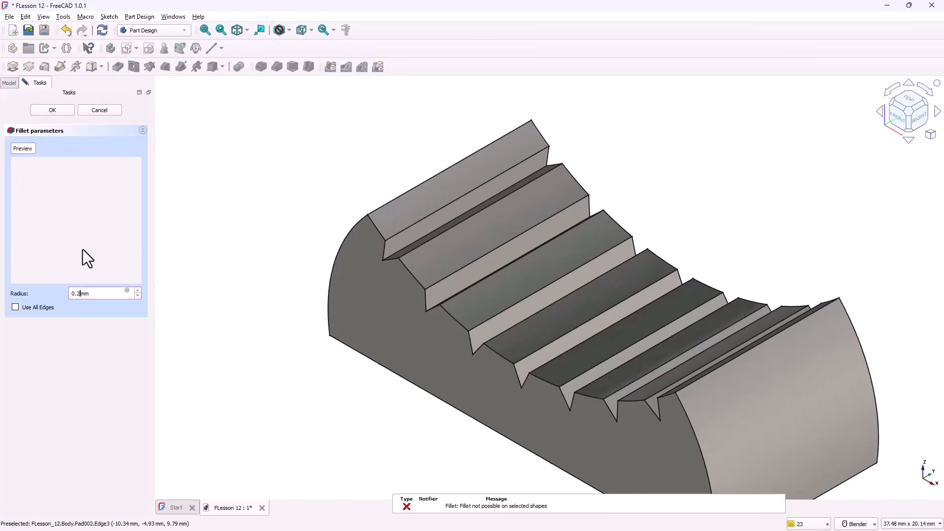
pyautogui.click(414, 188)
pyautogui.click(436, 211)
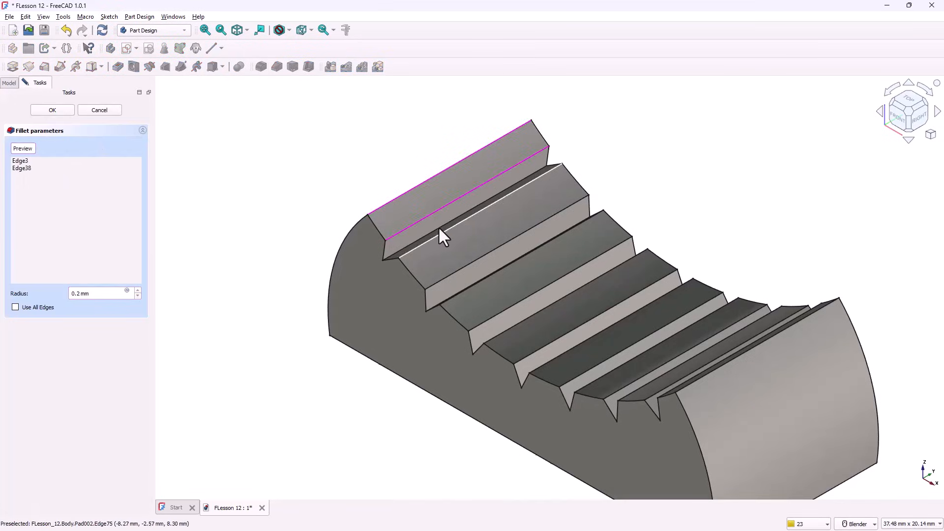
pyautogui.click(439, 230)
pyautogui.click(394, 257)
pyautogui.click(451, 278)
pyautogui.moveTo(451, 278); pyautogui.dragTo(549, 351, button='middle')
pyautogui.click(452, 288)
pyautogui.click(457, 298)
pyautogui.click(492, 318)
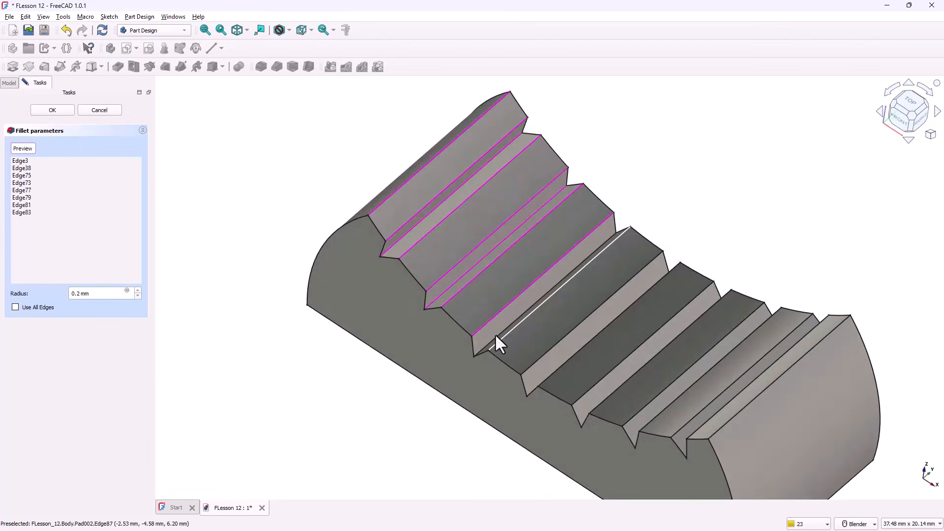
pyautogui.click(495, 336)
pyautogui.scroll(-1, 515, 351)
pyautogui.moveTo(495, 337); pyautogui.dragTo(659, 413, button='middle')
pyautogui.click(514, 316)
pyautogui.click(553, 333)
pyautogui.click(542, 362)
pyautogui.click(551, 365)
pyautogui.click(579, 378)
pyautogui.click(588, 388)
pyautogui.click(606, 406)
pyautogui.click(620, 411)
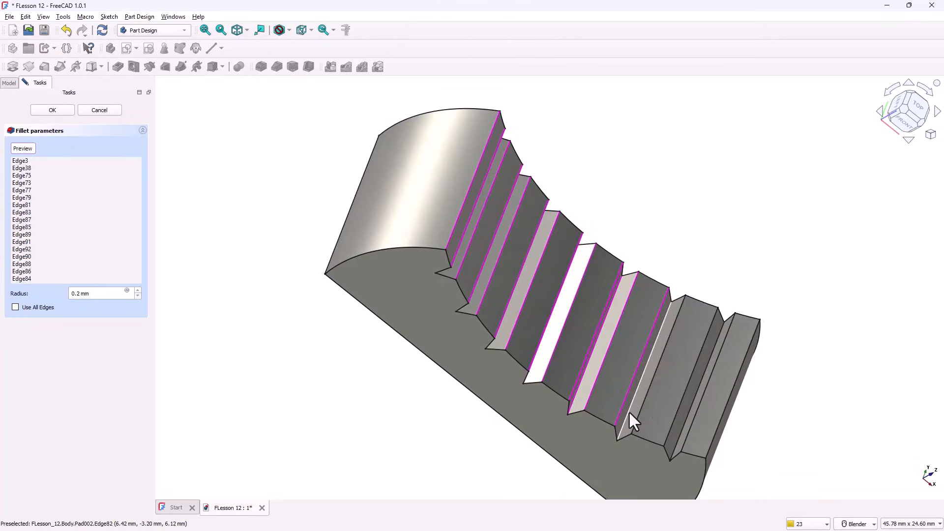
pyautogui.click(630, 411)
pyautogui.moveTo(702, 349); pyautogui.dragTo(710, 356, button='middle')
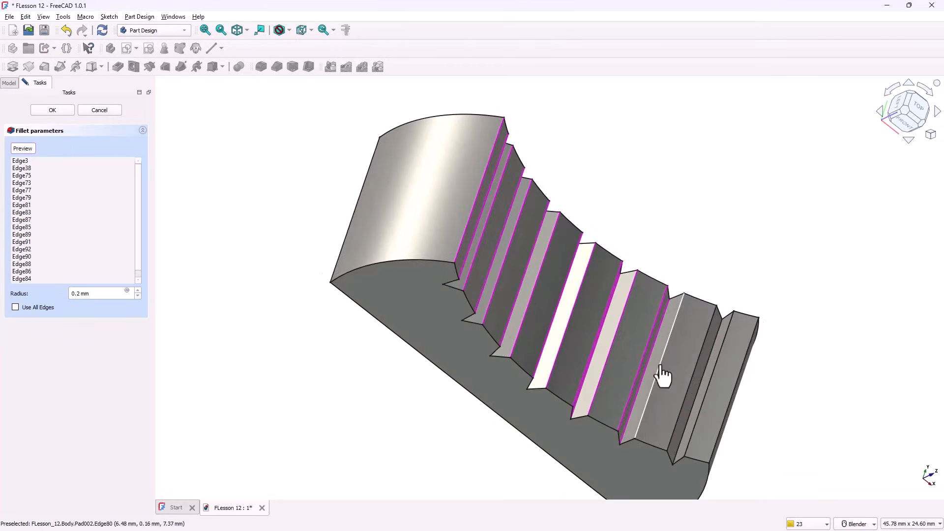
pyautogui.click(659, 366)
pyautogui.moveTo(735, 385); pyautogui.dragTo(794, 482, button='middle')
pyautogui.click(678, 415)
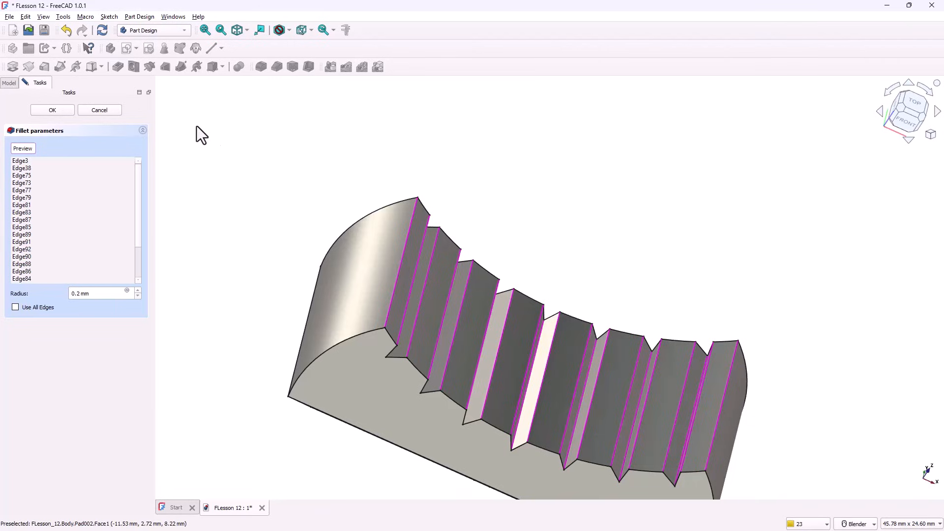
pyautogui.click(67, 110)
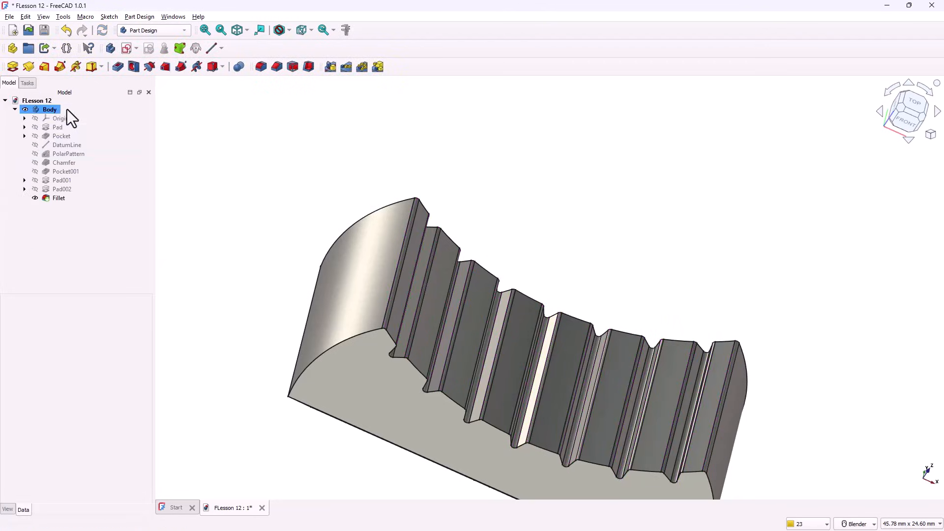
# - Fillet the notched outline edge of the front side face with a 0.2 mm radius
pyautogui.moveTo(812, 443); pyautogui.dragTo(788, 419, button='middle')
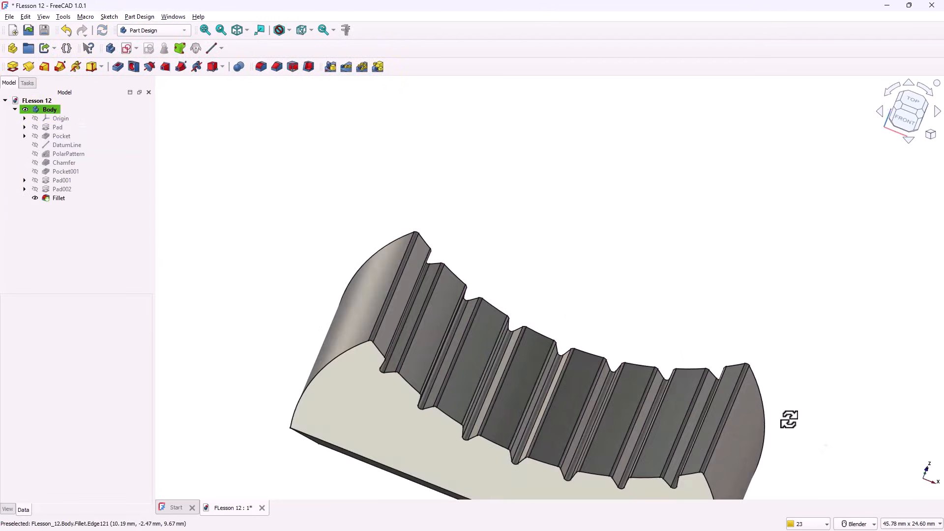
pyautogui.press('0')
pyautogui.click(416, 235)
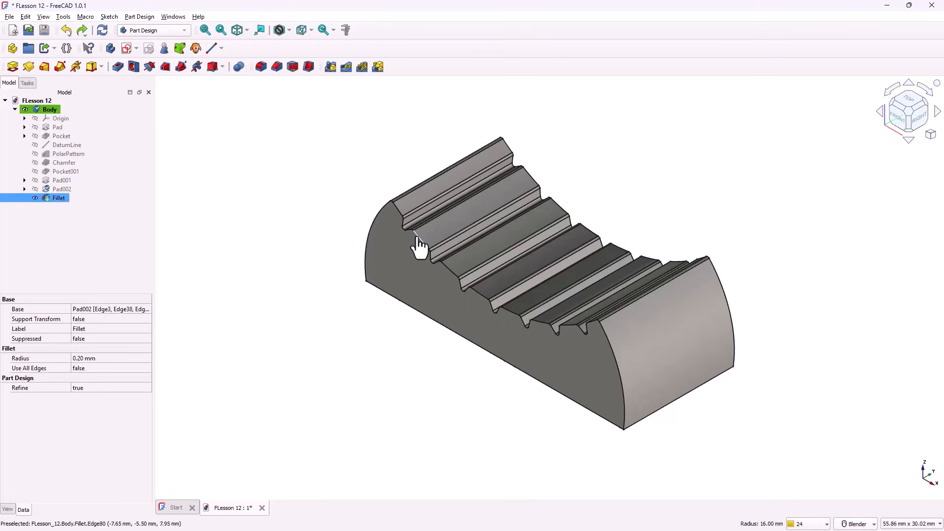
pyautogui.click(262, 67)
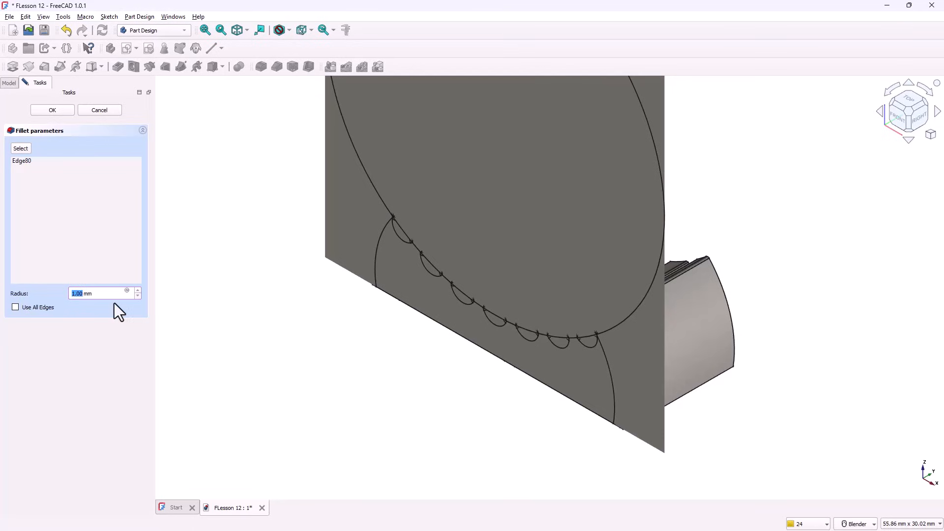
pyautogui.write('0.2')
pyautogui.click(61, 109)
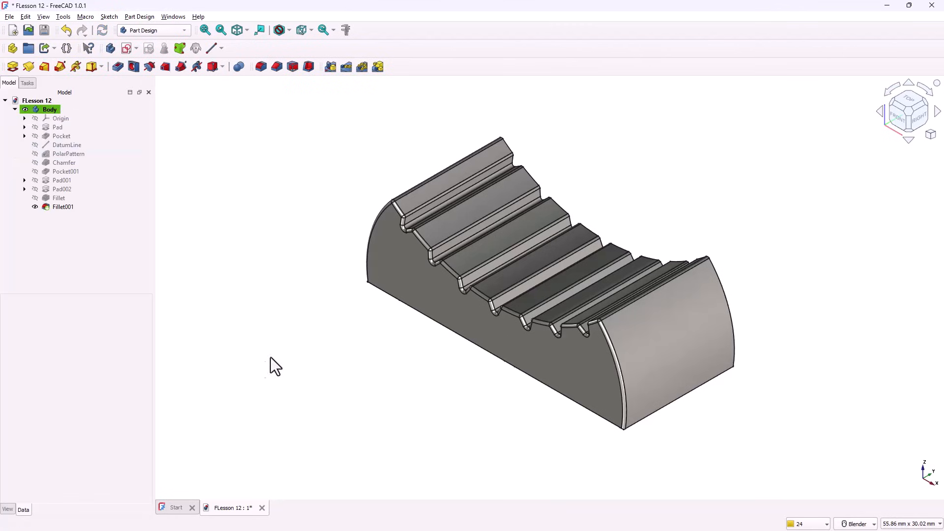
# - Fillet the notched outline edge of the rear side face with a 0.2 mm radius
pyautogui.click(879, 112)
pyautogui.click(879, 112)
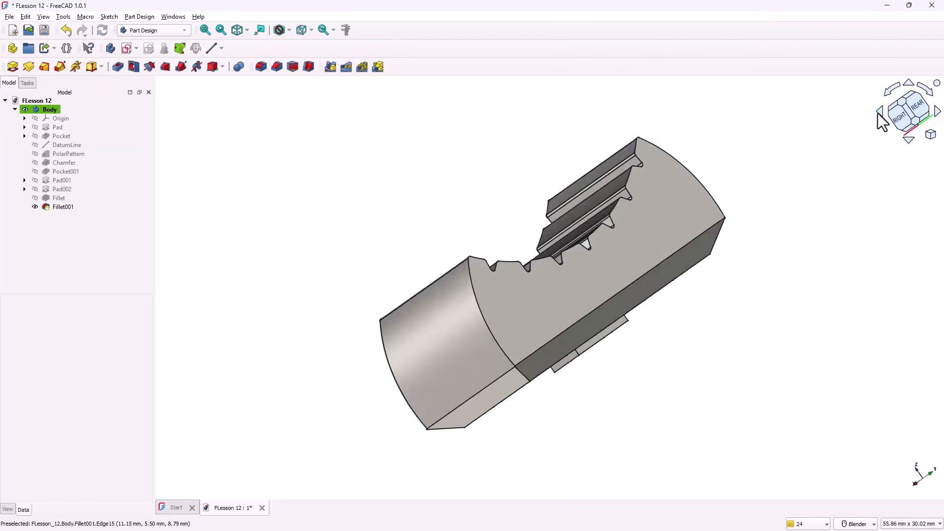
pyautogui.click(879, 112)
pyautogui.click(909, 140)
pyautogui.click(909, 140)
pyautogui.click(938, 113)
pyautogui.click(937, 113)
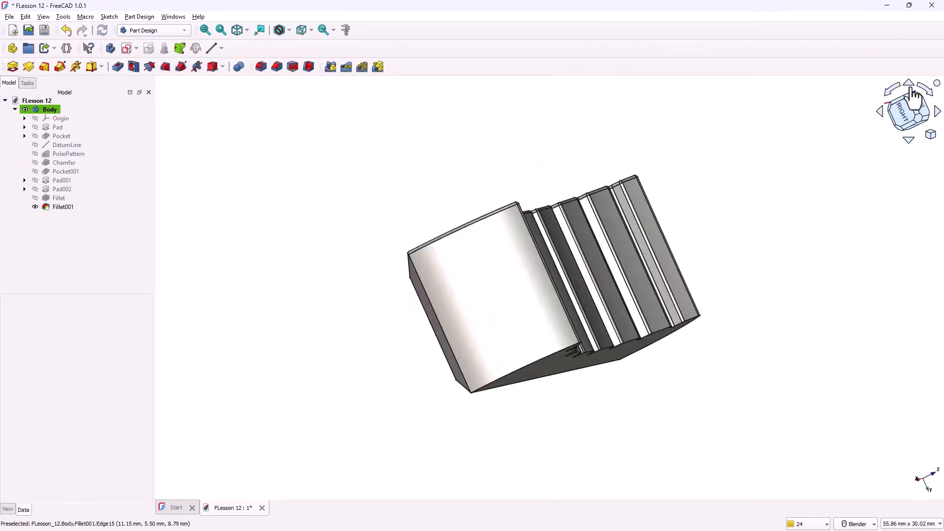
pyautogui.click(909, 85)
pyautogui.click(891, 90)
pyautogui.click(908, 139)
pyautogui.moveTo(781, 319); pyautogui.dragTo(750, 305, button='middle')
pyautogui.scroll(-1, 690, 400)
pyautogui.scroll(2, 690, 400)
pyautogui.click(478, 336)
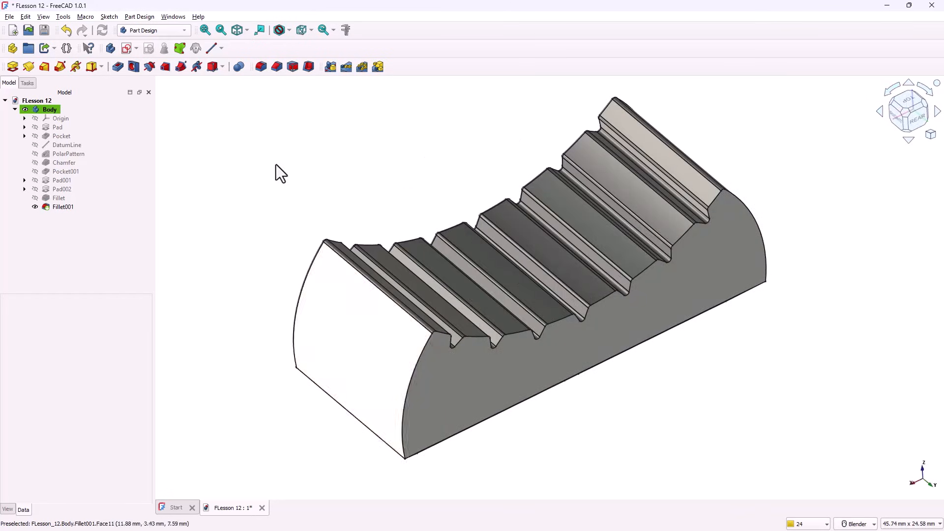
pyautogui.click(263, 68)
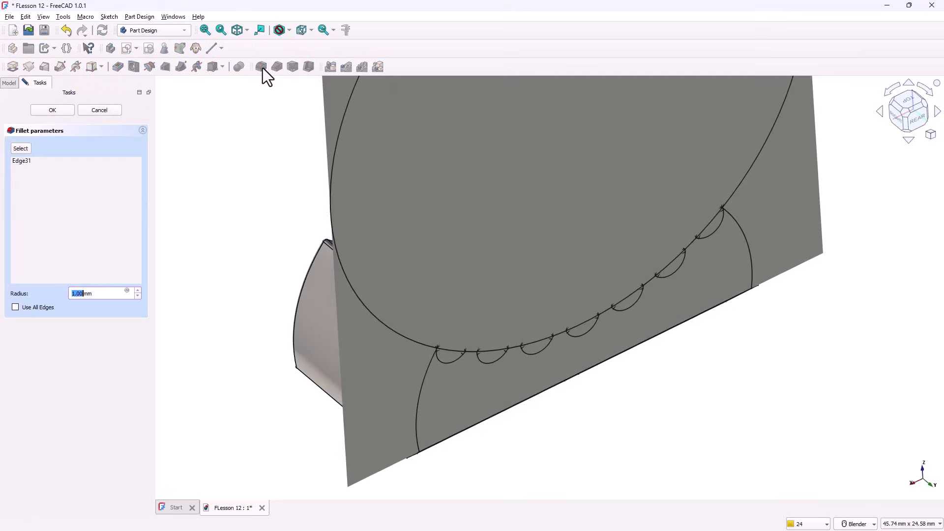
pyautogui.write('0.2')
pyautogui.click(60, 111)
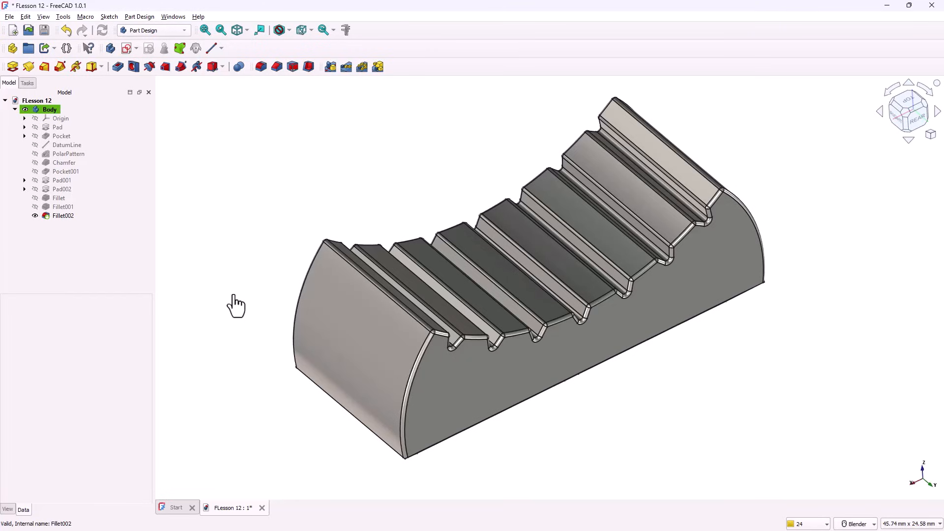
# - Start a new sketch on the XZ plane and switch it to section view
pyautogui.press('0')
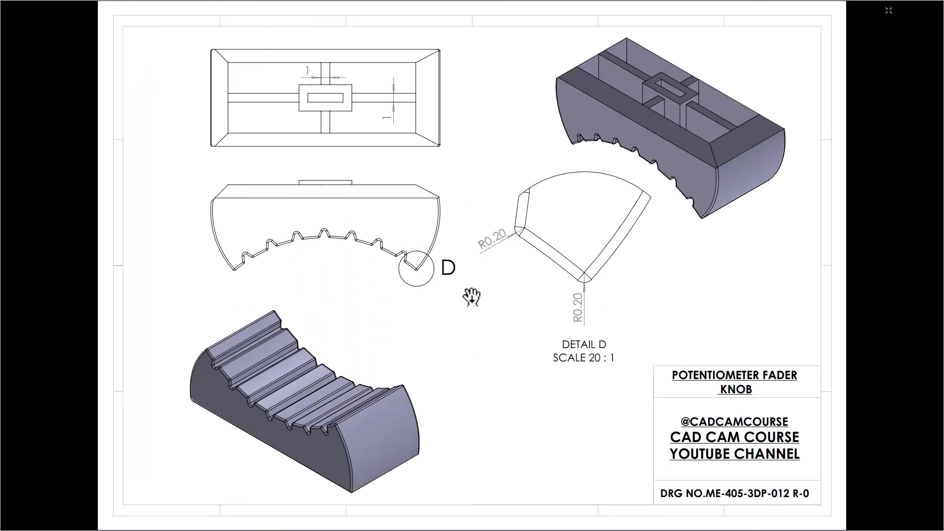
pyautogui.scroll(-1, 472, 297)
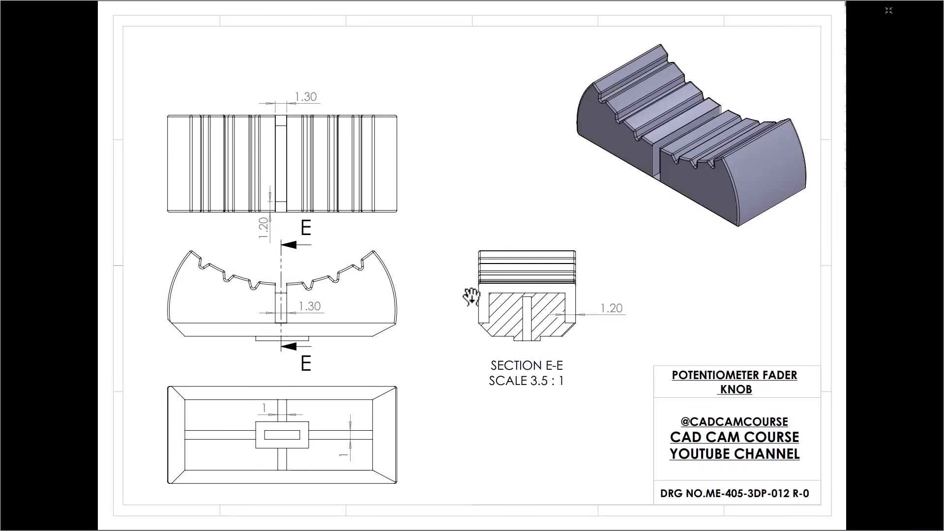
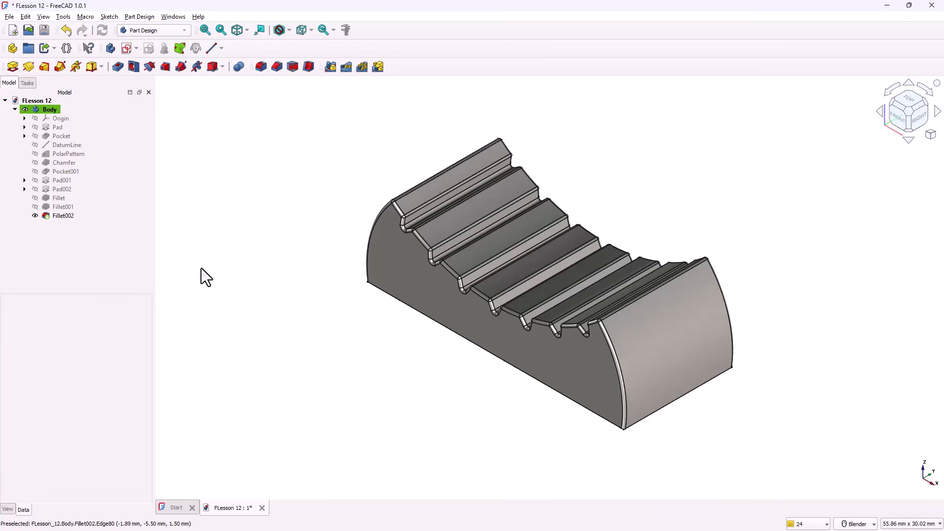
pyautogui.click(126, 49)
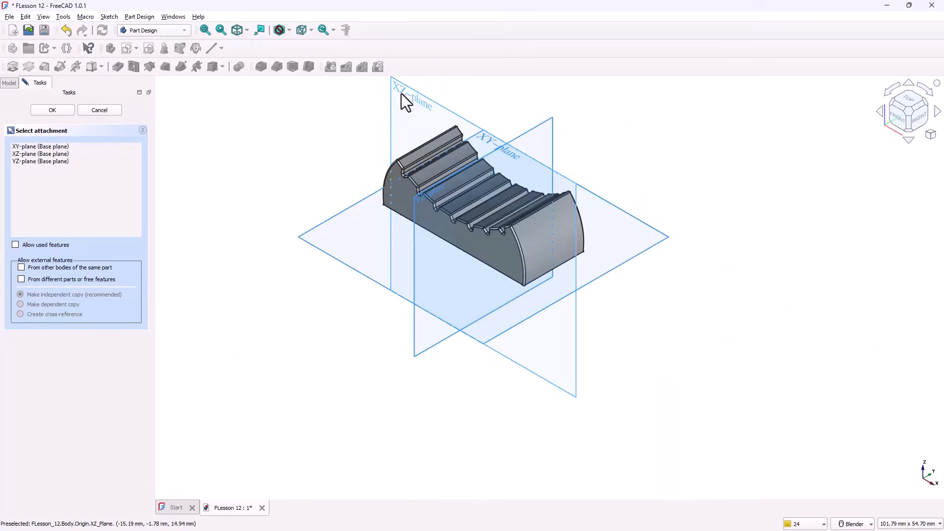
pyautogui.click(402, 93)
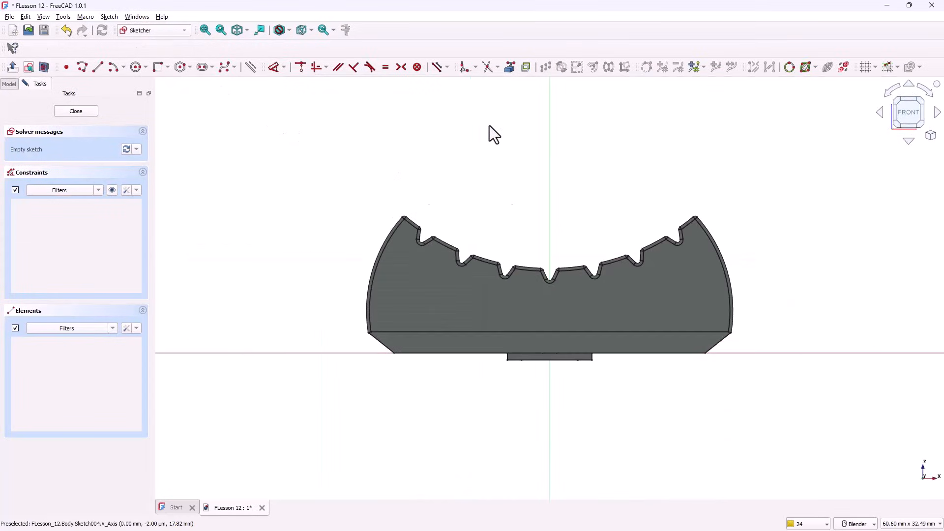
pyautogui.click(42, 73)
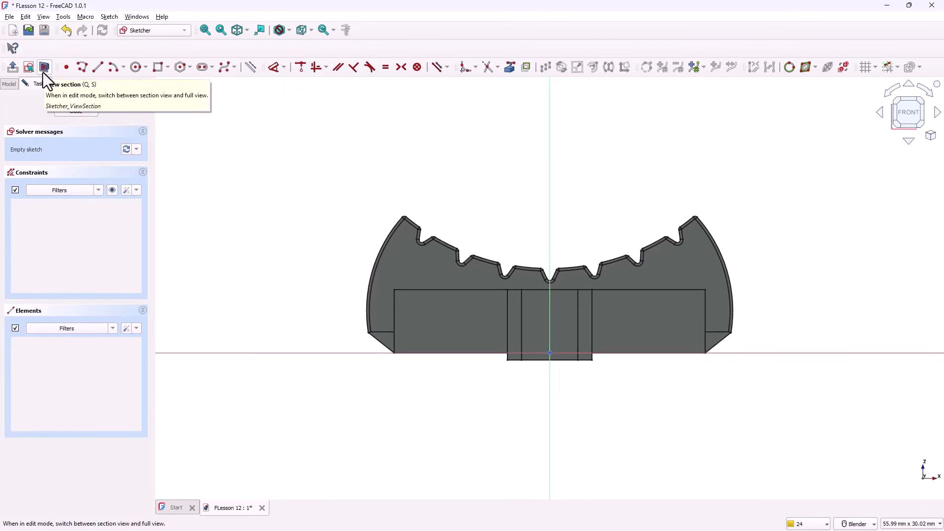
# - Draw a centered rectangle on the vertical axis over the middle notch, about 1.6 mm wide and 1.8 mm tall
pyautogui.scroll(8, 318, 150)
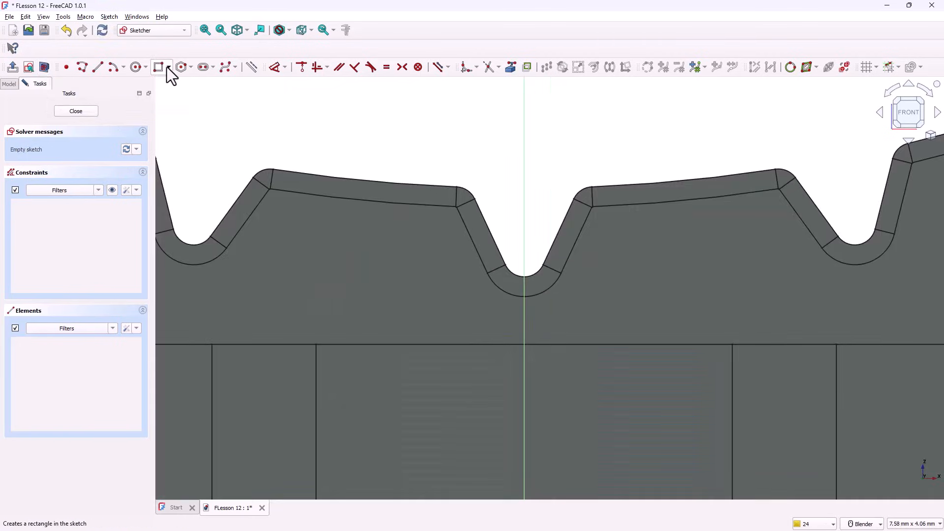
pyautogui.click(167, 67)
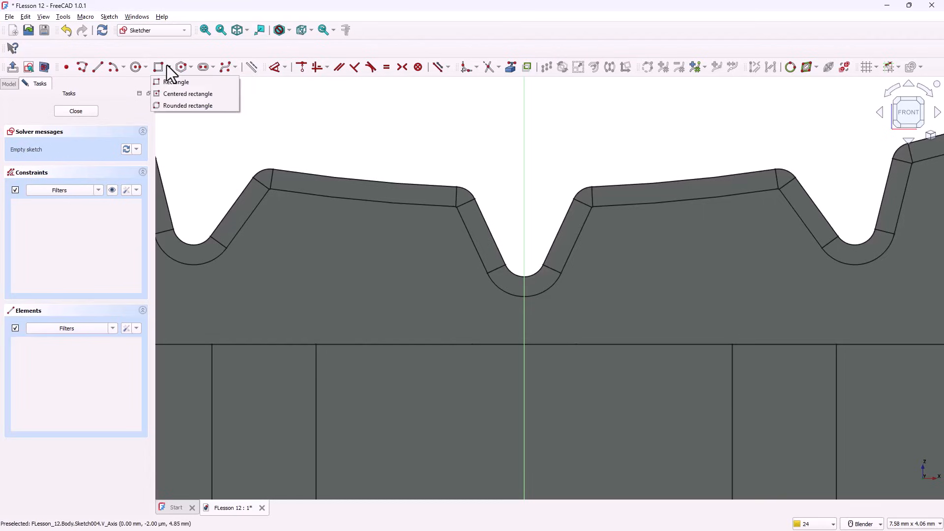
pyautogui.click(169, 93)
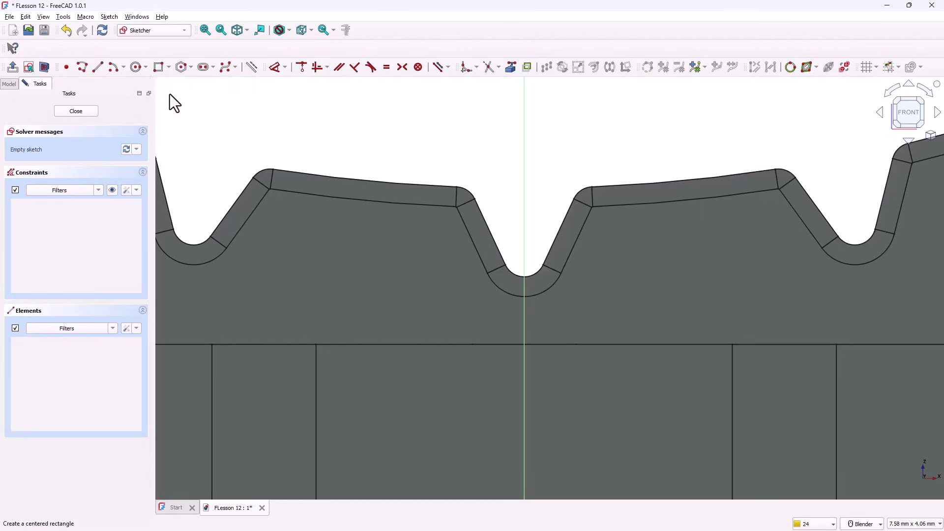
pyautogui.click(523, 212)
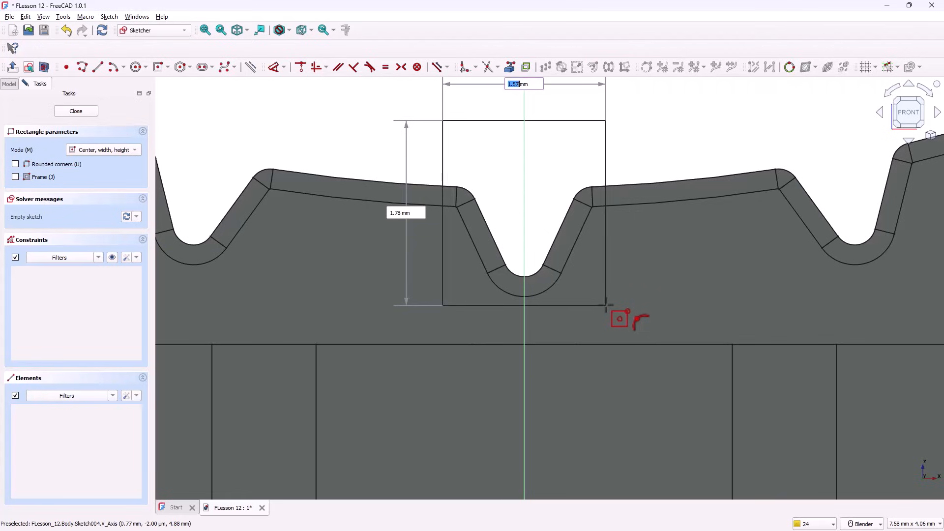
pyautogui.click(608, 305)
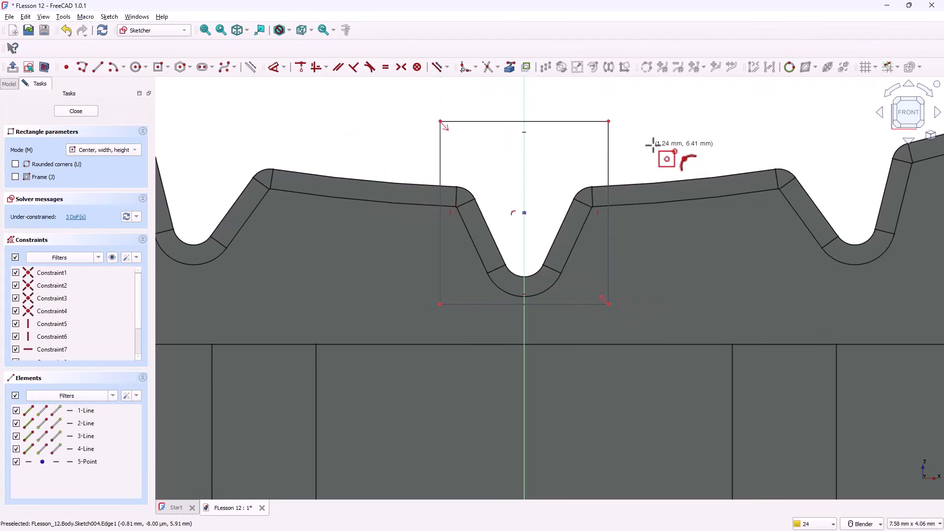
pyautogui.press('Escape')
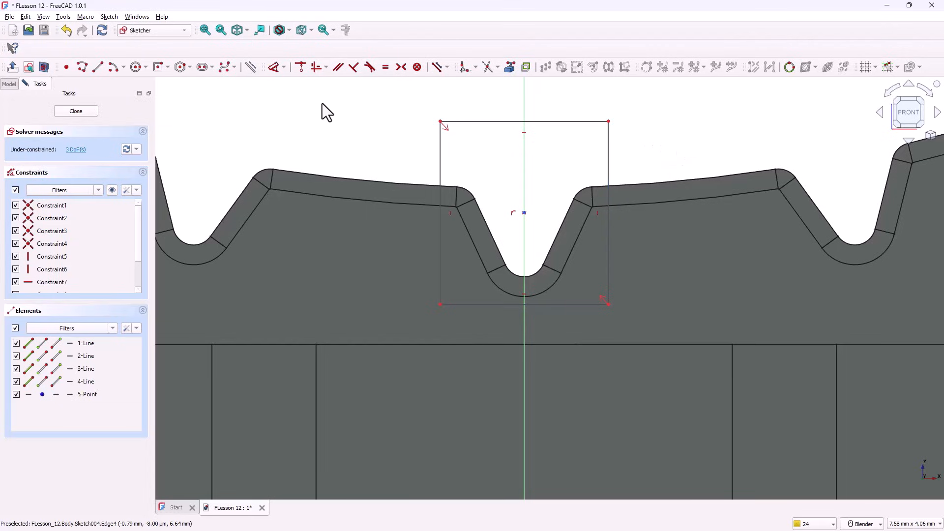
# - Dimension the rectangle over the middle notch to 1.3 mm wide and 1.2 mm tall
pyautogui.click(277, 67)
pyautogui.click(467, 122)
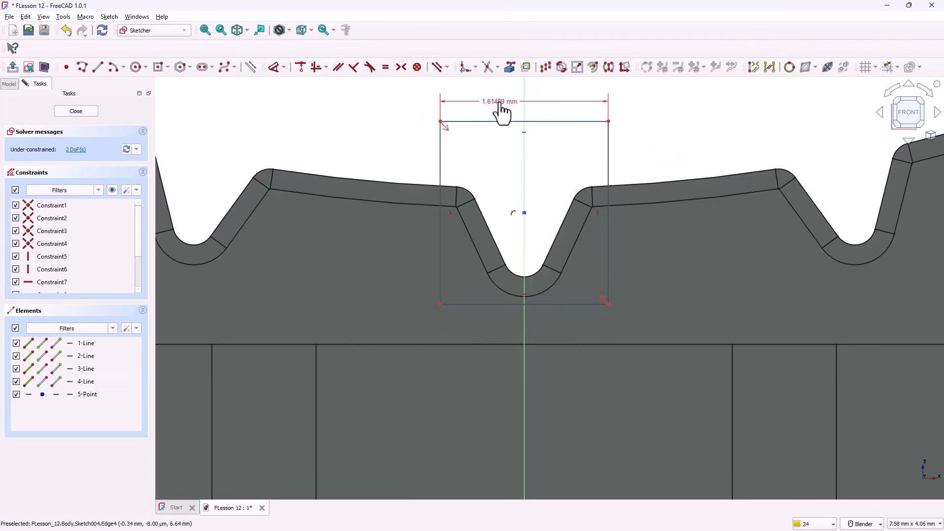
pyautogui.click(502, 111)
pyautogui.write('1.3')
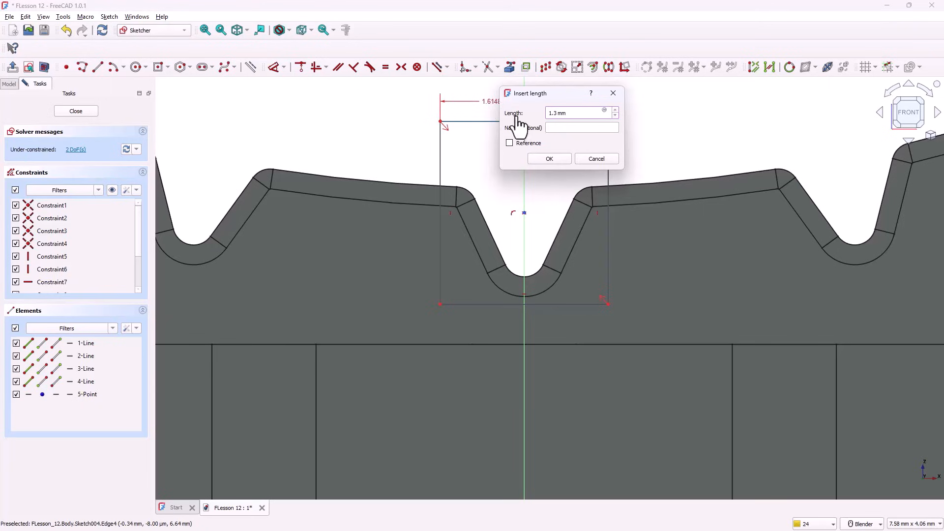
pyautogui.press('Return')
pyautogui.click(591, 170)
pyautogui.click(627, 157)
pyautogui.write('1.2mm')
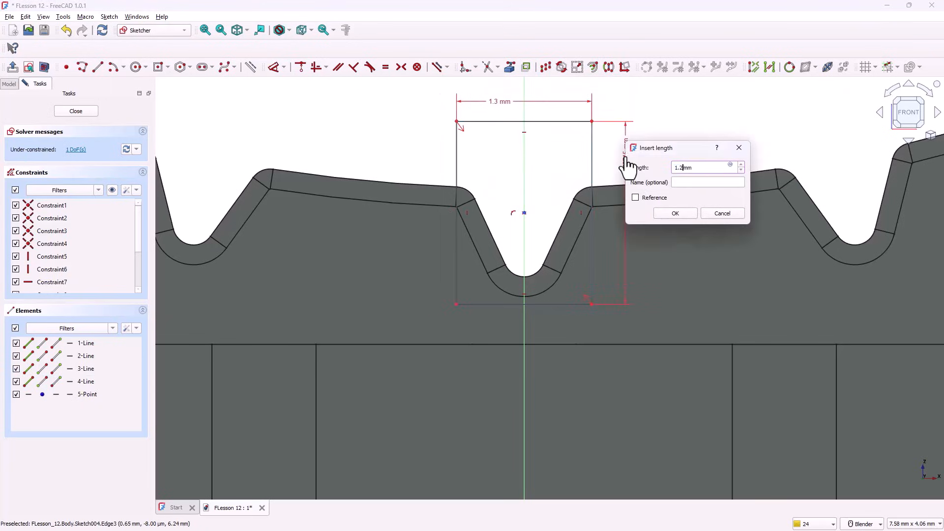
pyautogui.press('Return')
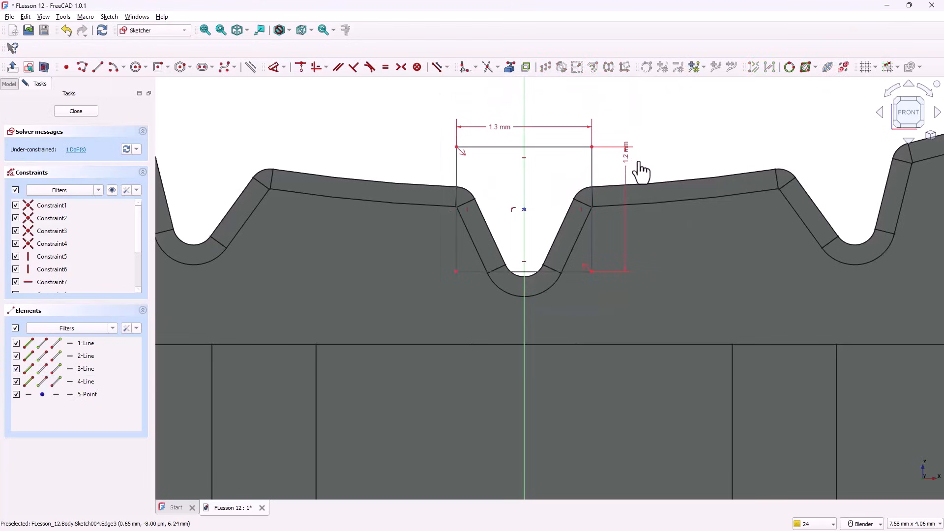
# - Reference the rounded corner arc beside the middle notch, constrain the rectangle's upper edge tangent to it, and finish the sketch
pyautogui.moveTo(524, 210)
pyautogui.mouseDown()
pyautogui.moveTo(523, 271)
pyautogui.moveTo(524, 259)
pyautogui.mouseUp()
pyautogui.scroll(2, 480, 177)
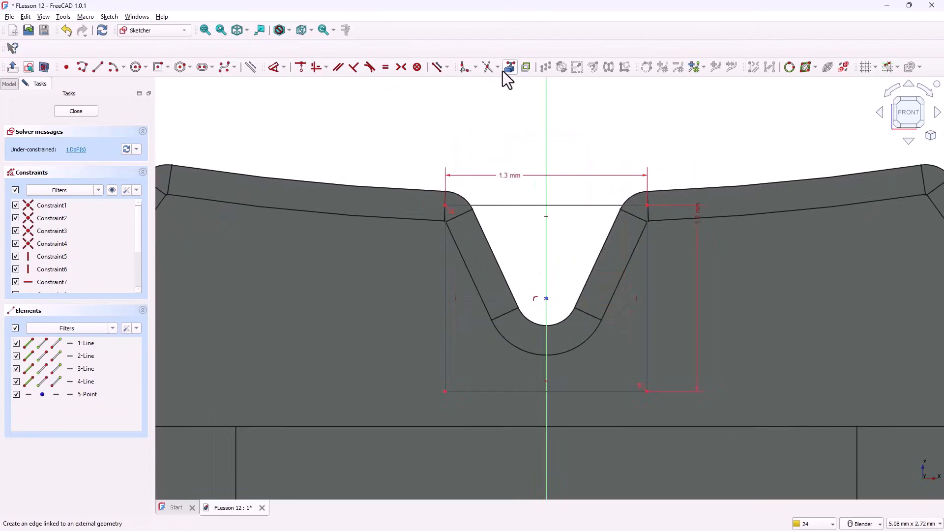
pyautogui.click(509, 69)
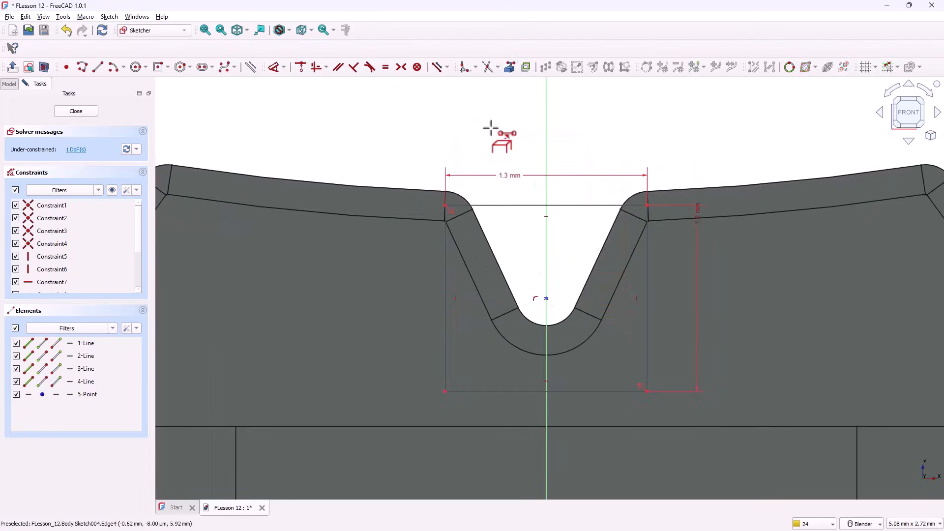
pyautogui.click(467, 198)
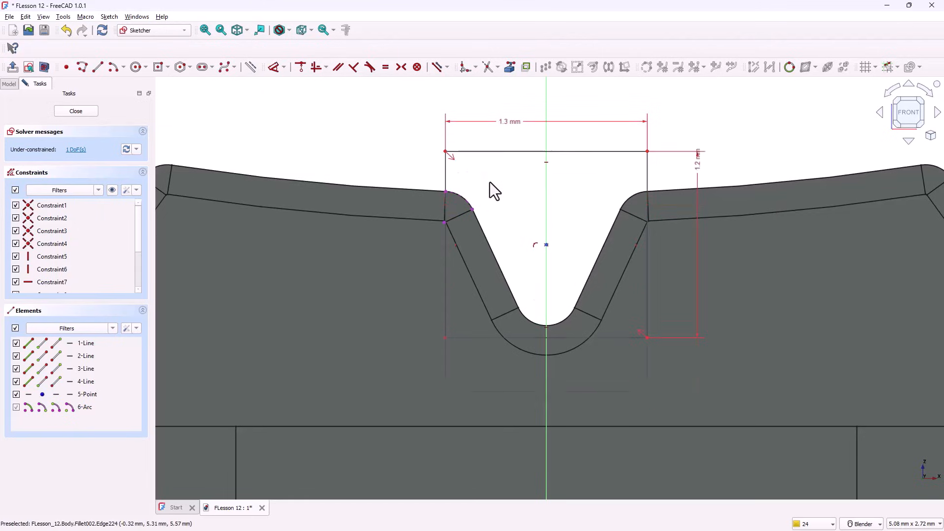
pyautogui.click(461, 194)
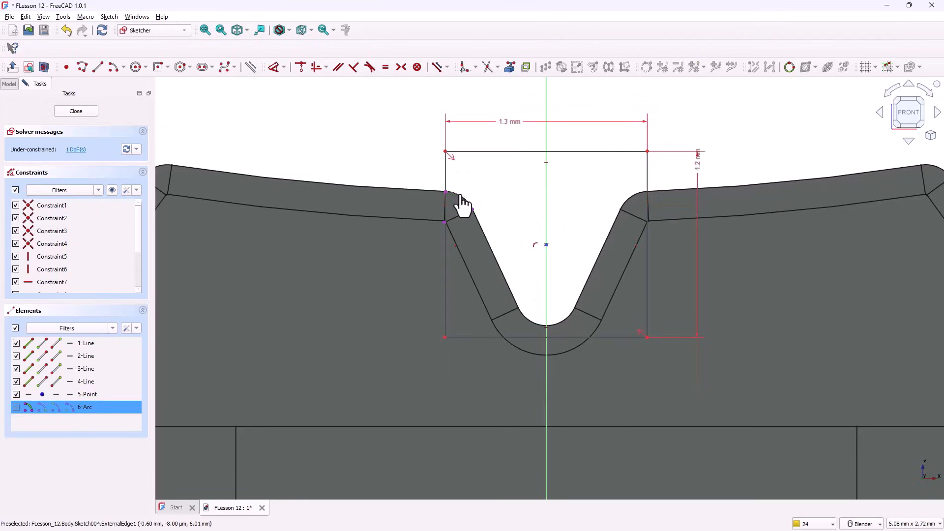
pyautogui.click(468, 153)
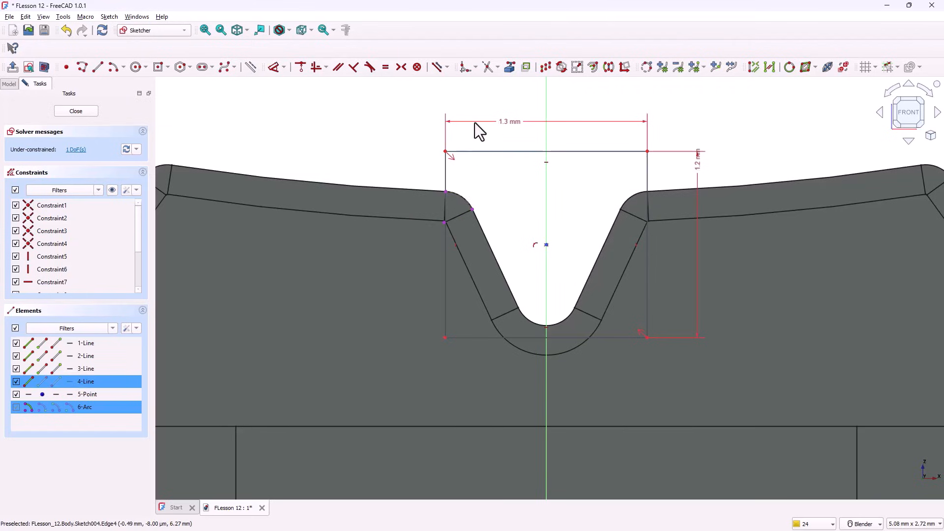
pyautogui.click(369, 67)
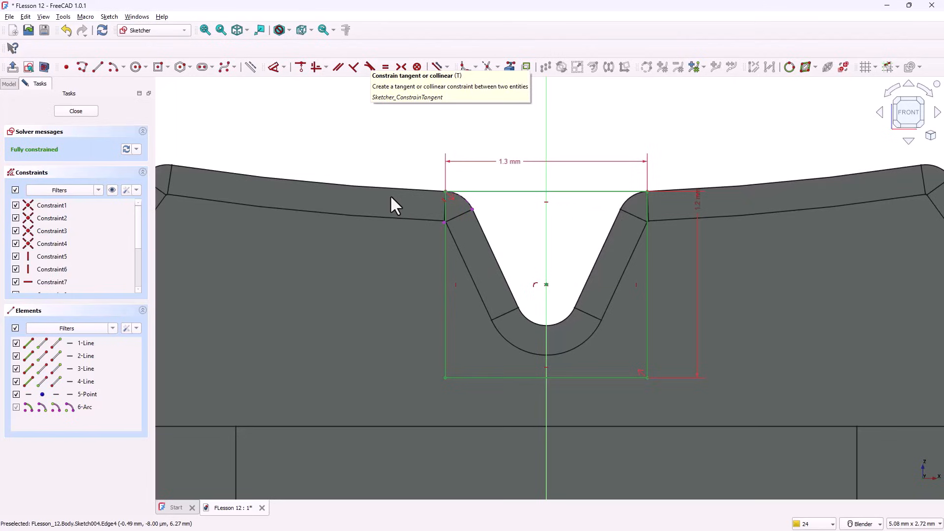
pyautogui.click(95, 109)
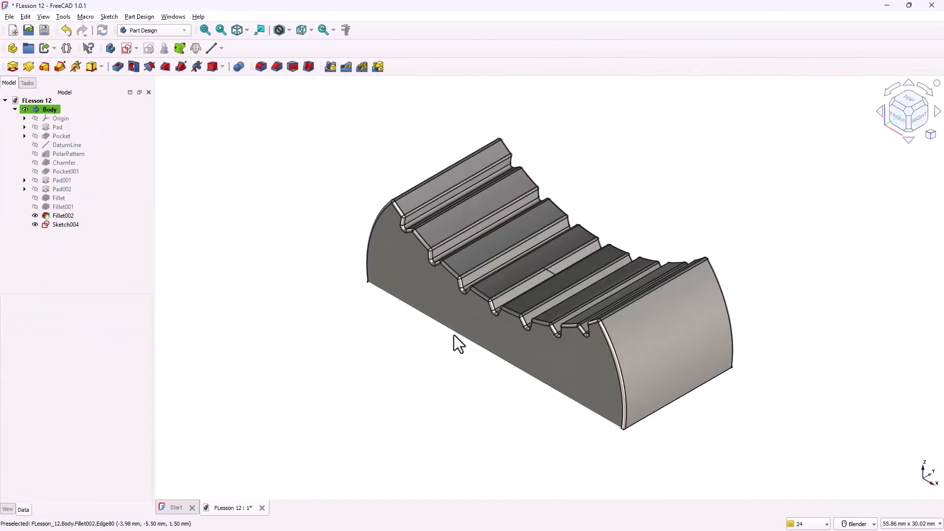
# - Pocket the rectangle sketch through all, symmetric to its plane, to cut the central groove across the knob
pyautogui.click(118, 66)
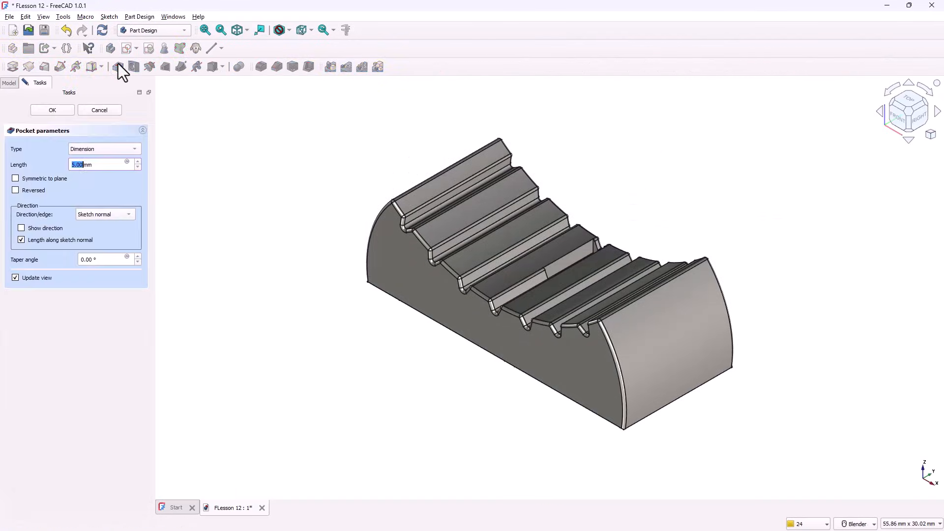
pyautogui.click(55, 179)
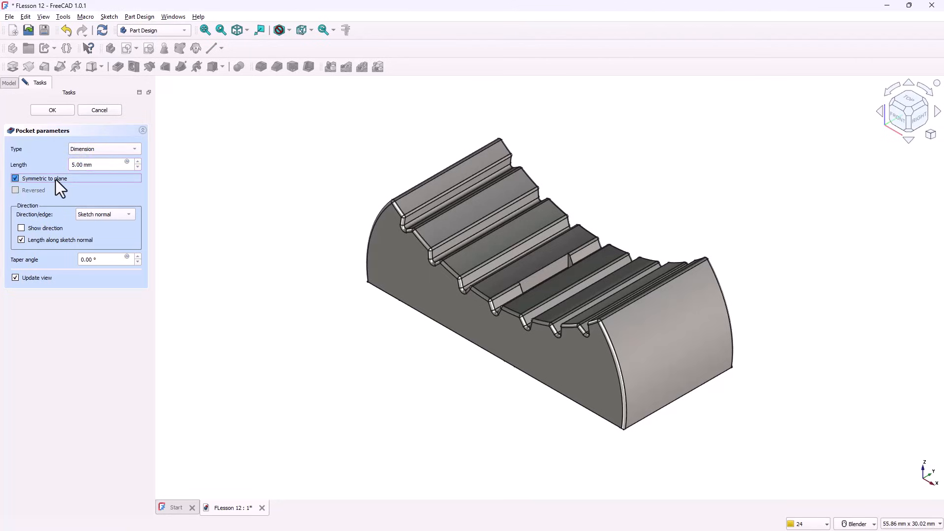
pyautogui.click(127, 152)
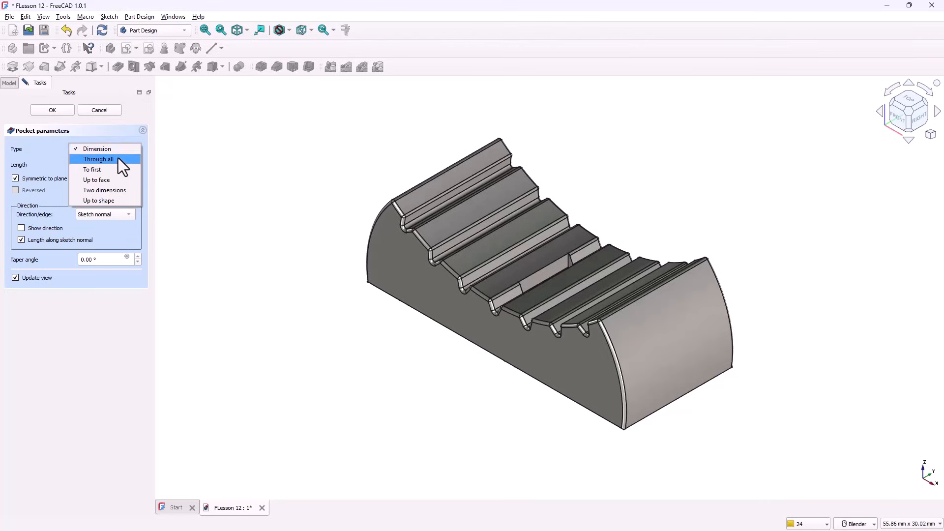
pyautogui.click(117, 159)
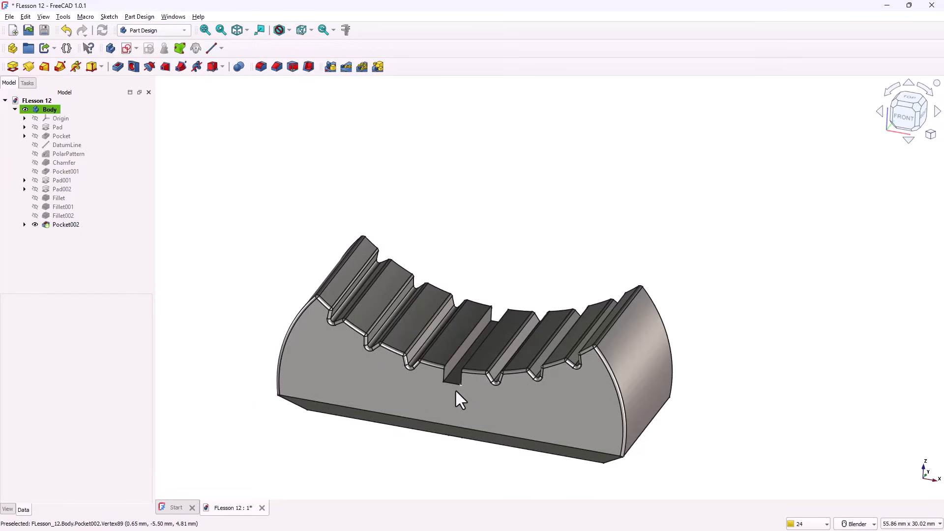
# - Start a new sketch on the floor face of the central groove
pyautogui.moveTo(453, 378)
pyautogui.mouseDown(button='middle')
pyautogui.moveTo(491, 400)
pyautogui.moveTo(456, 364)
pyautogui.mouseUp(button='middle')
pyautogui.click(456, 366)
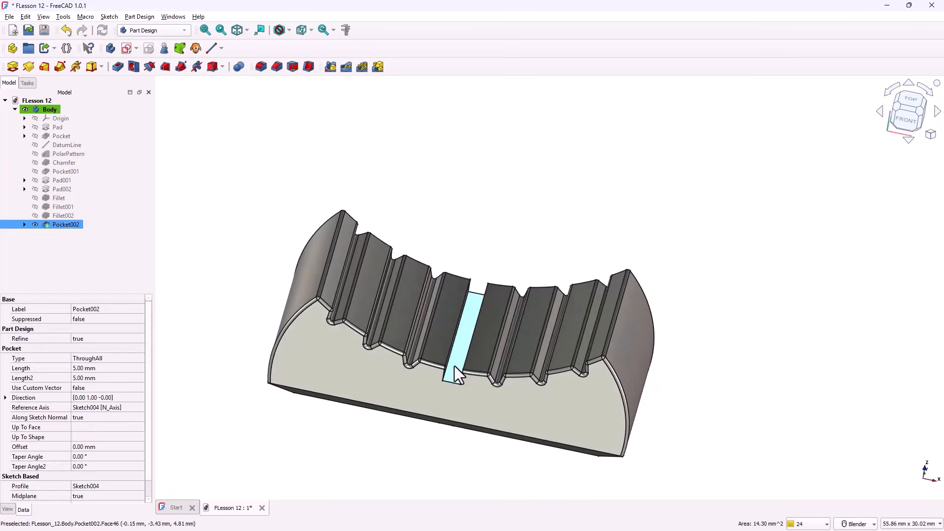
pyautogui.click(127, 49)
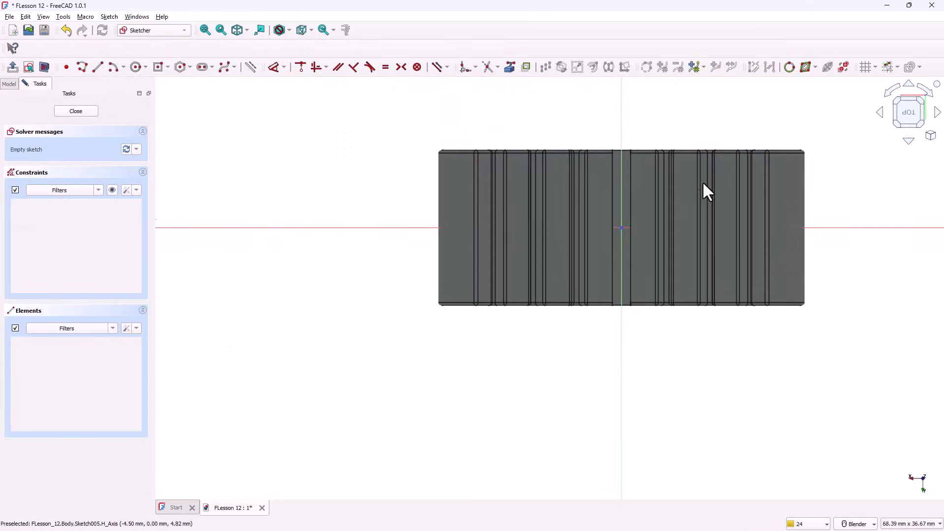
# - Link the groove floor's front edge and both side edges as external geometry, and switch the sketch to section view
pyautogui.scroll(4, 654, 158)
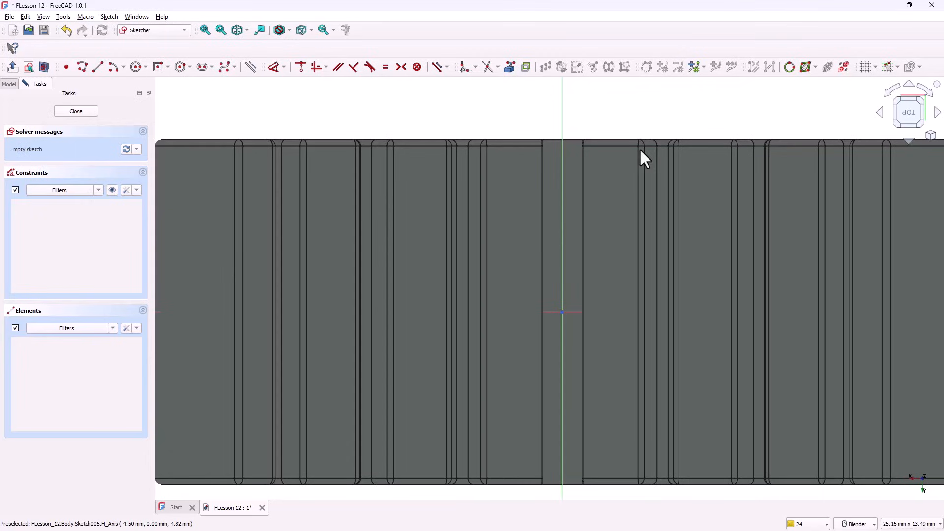
pyautogui.click(510, 67)
pyautogui.click(542, 159)
pyautogui.scroll(3, 542, 148)
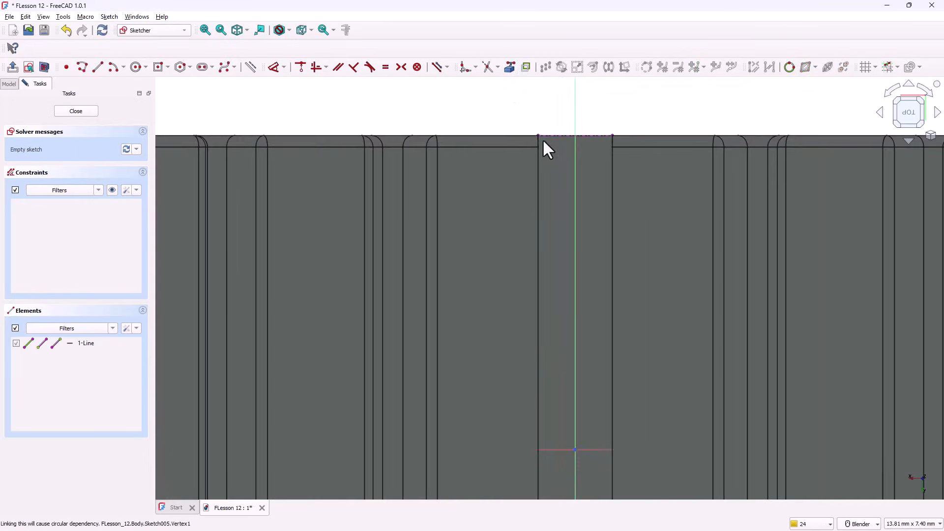
pyautogui.click(611, 167)
pyautogui.click(556, 197)
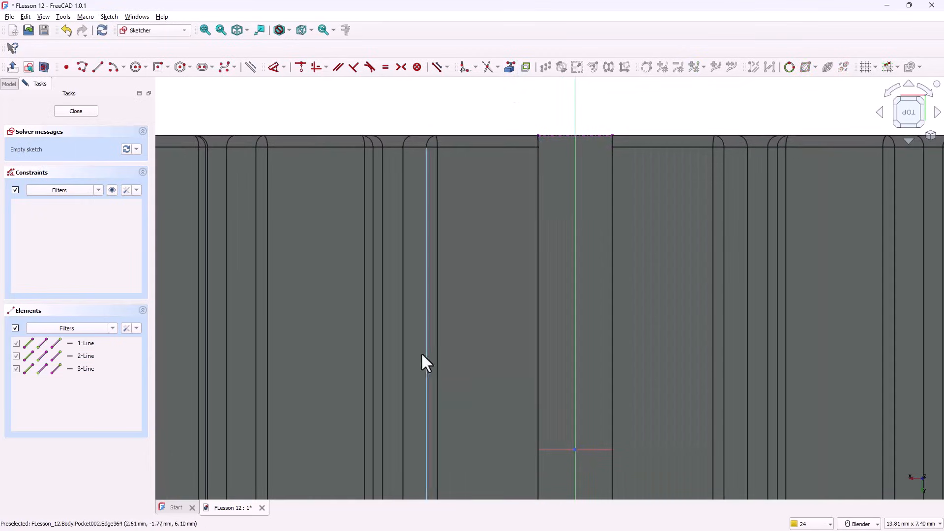
pyautogui.click(44, 67)
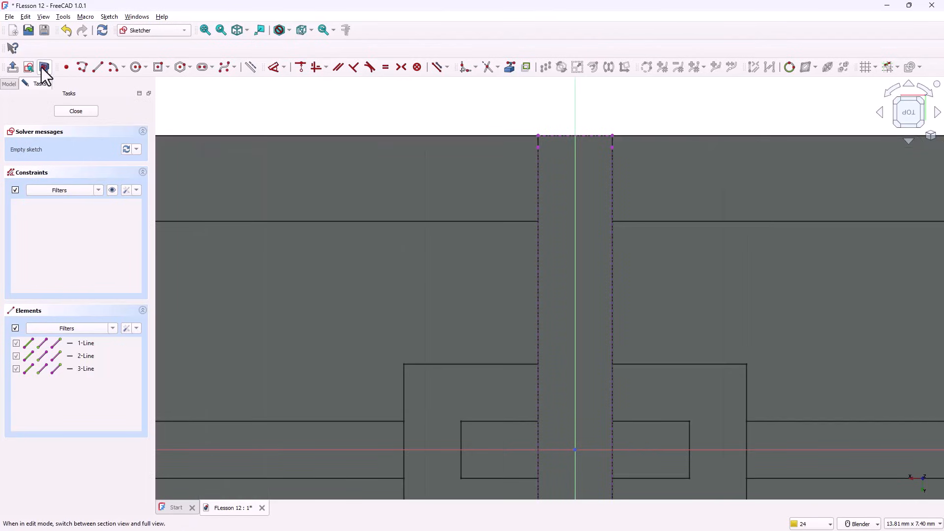
# - Draw a corner rectangle across the groove at its front end, 1.3 mm wide and about 1.7 mm long
pyautogui.click(168, 67)
pyautogui.click(167, 81)
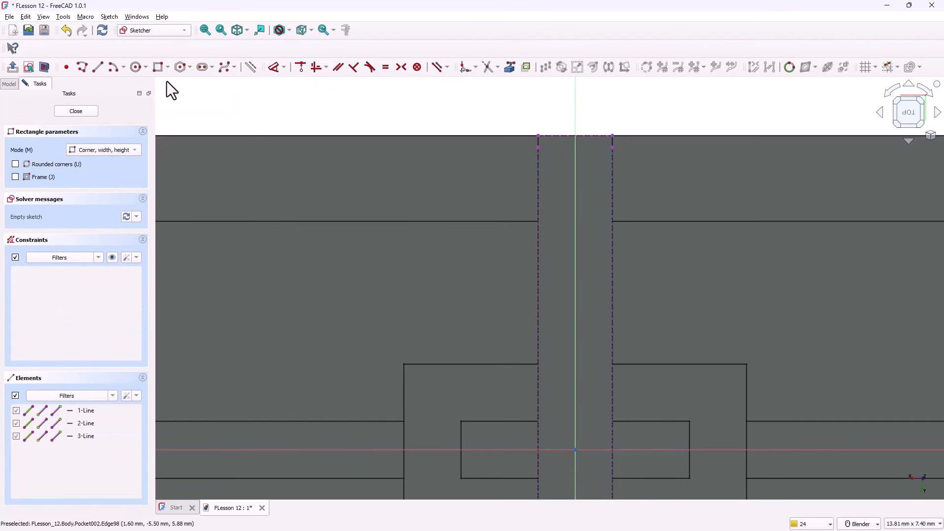
pyautogui.click(538, 133)
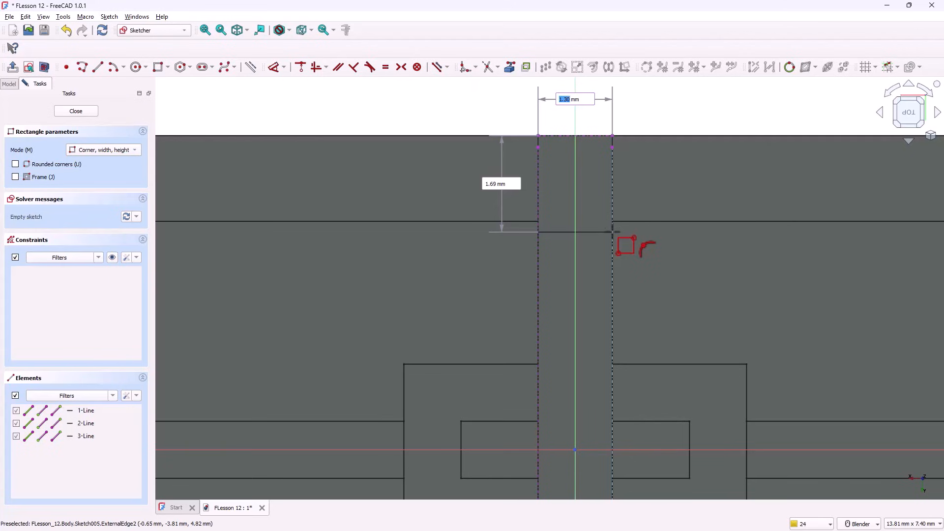
pyautogui.click(612, 232)
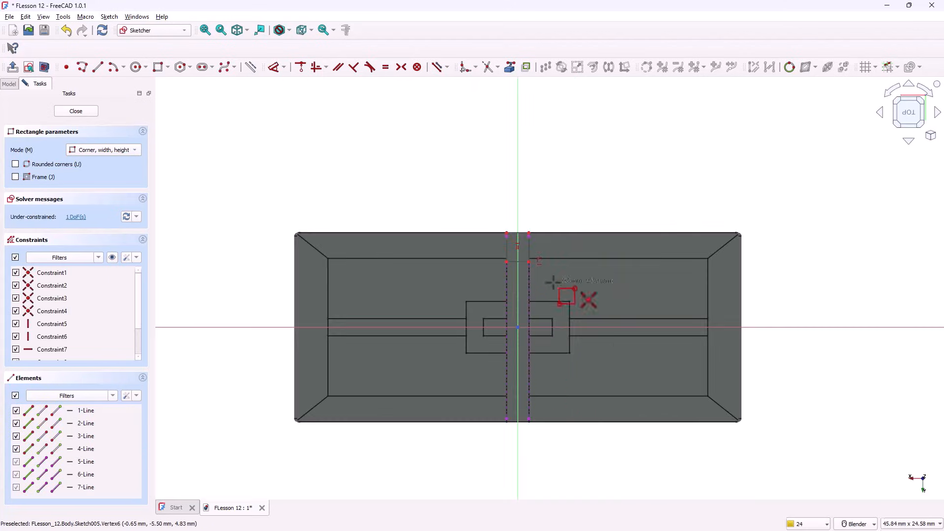
# - Link the groove's rear edge as external geometry and draw a second full-width rectangle at that end
pyautogui.scroll(5, 541, 448)
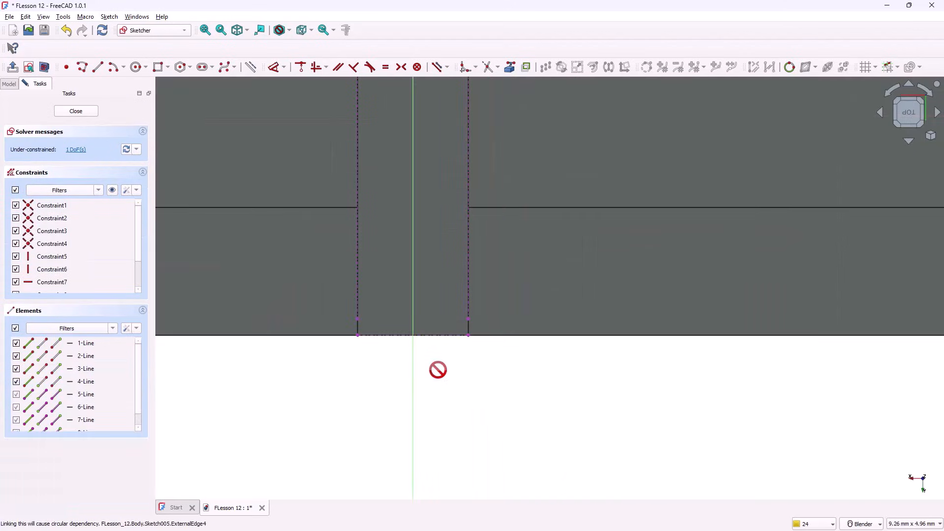
pyautogui.press('g')
pyautogui.press('r')
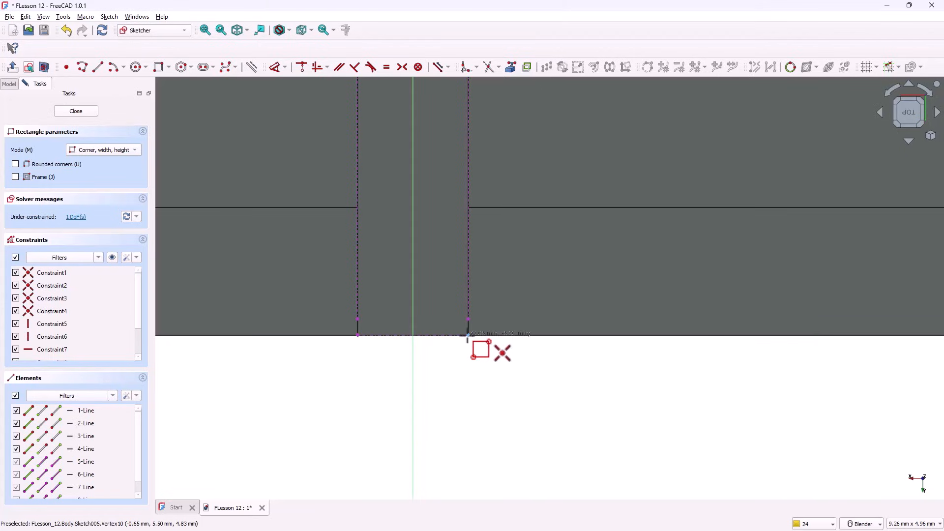
pyautogui.click(357, 234)
# - Dimension the rear rectangle's length along the groove to 1.2 mm
pyautogui.click(275, 67)
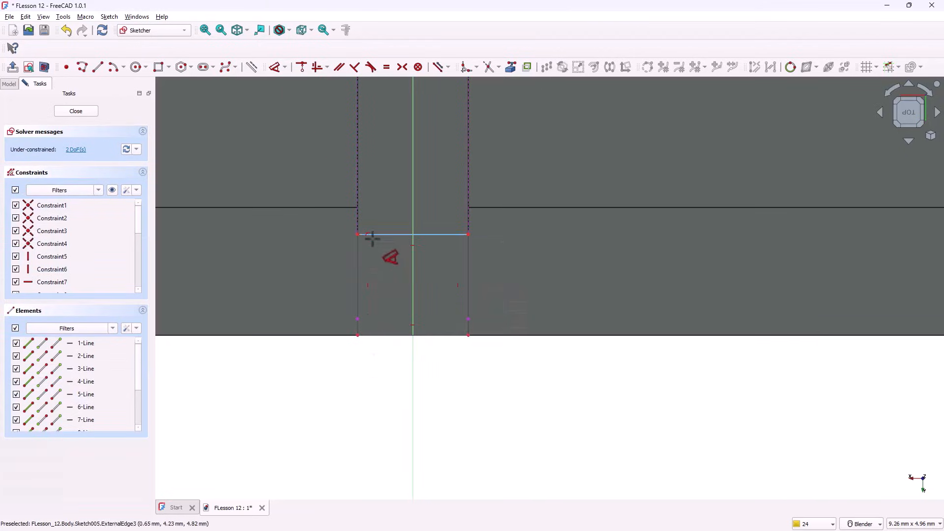
pyautogui.click(468, 263)
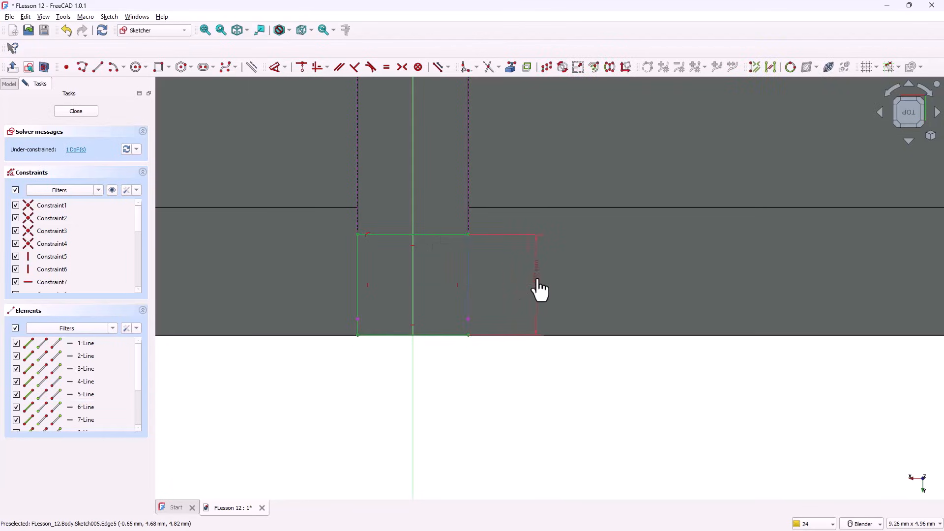
pyautogui.doubleClick(538, 287)
pyautogui.write('1.2')
pyautogui.click(576, 334)
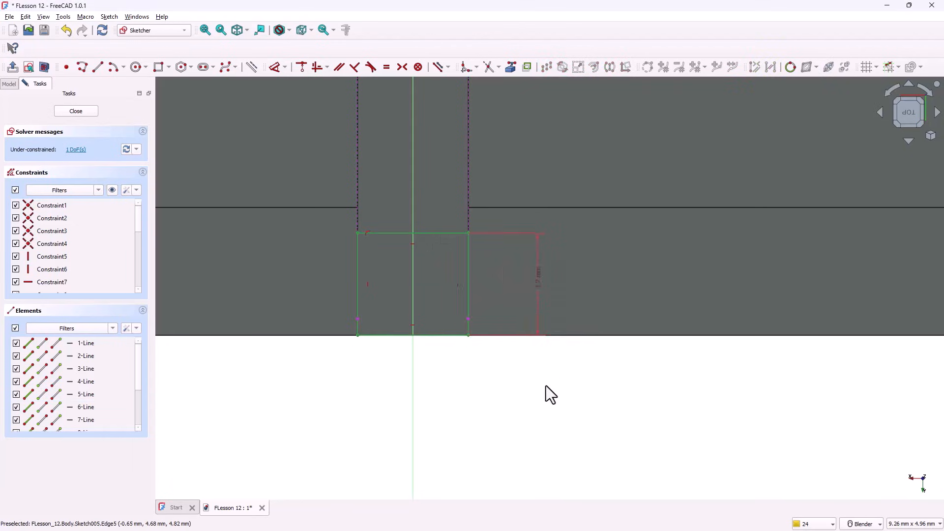
# - Dimension the front rectangle's length along the groove to 1.2 mm and close the sketch
pyautogui.scroll(-5, 550, 261)
pyautogui.scroll(5, 544, 179)
pyautogui.doubleClick(553, 157)
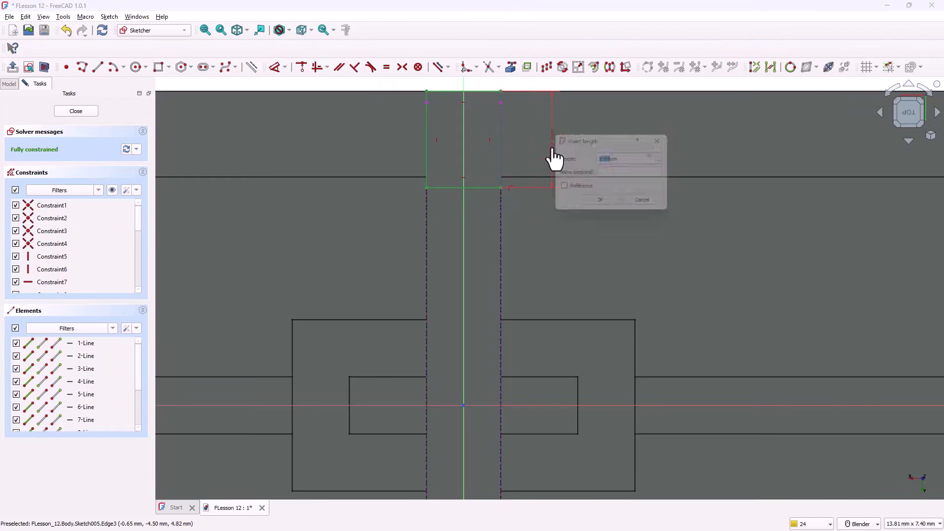
pyautogui.click(600, 199)
pyautogui.scroll(3, 577, 254)
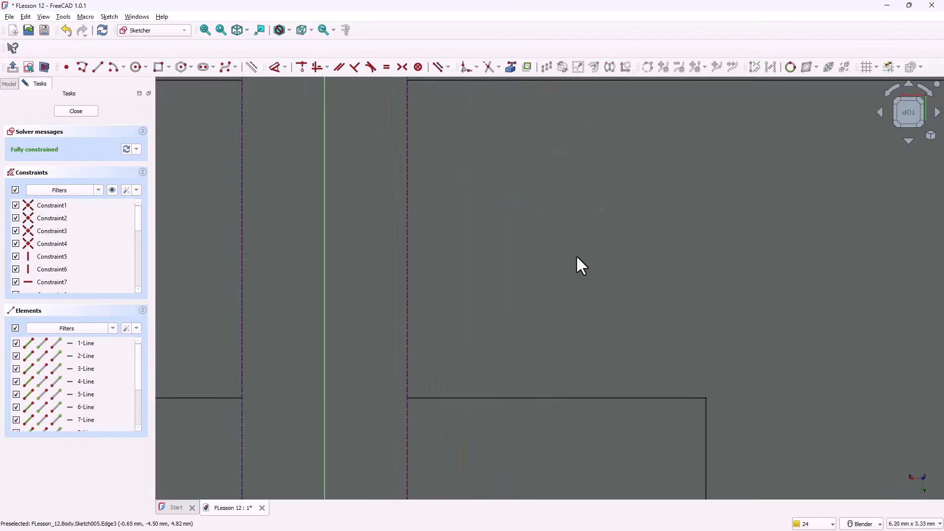
pyautogui.scroll(-5, 576, 255)
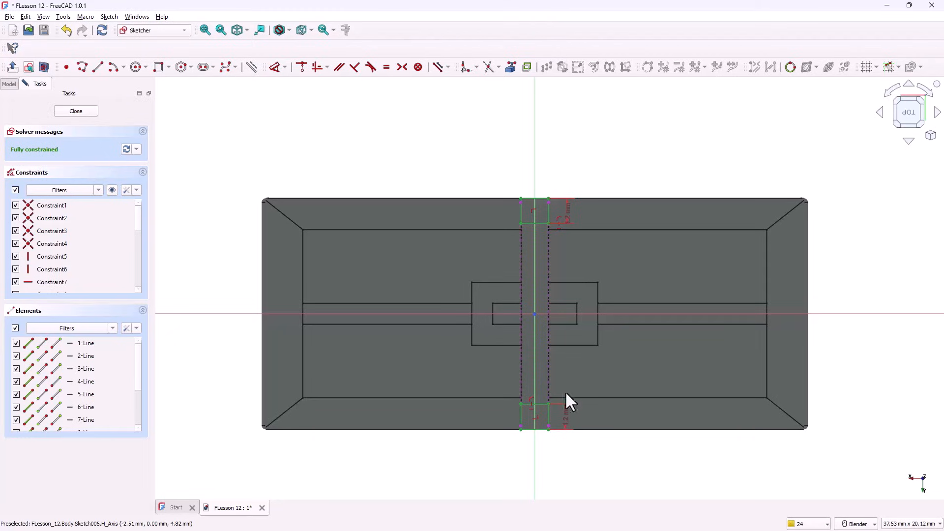
pyautogui.click(93, 115)
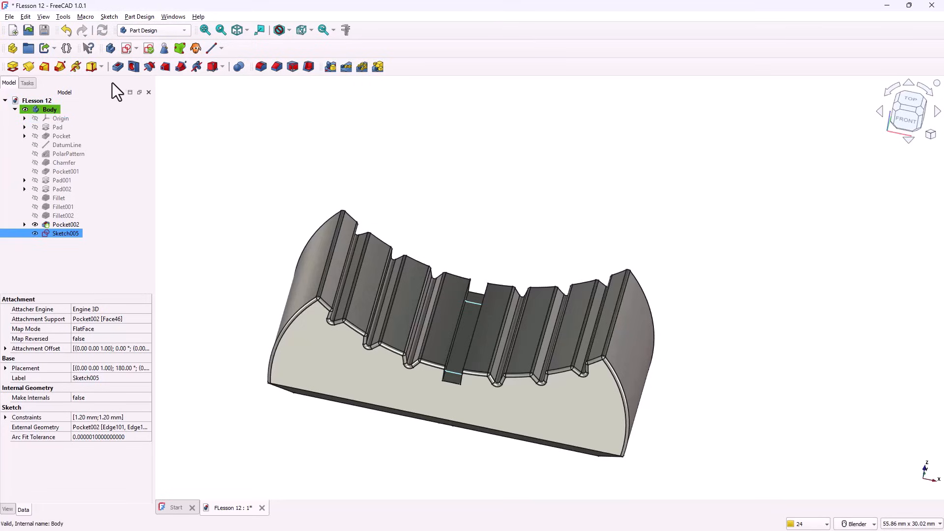
# - Pocket the two end rectangles downward from the groove floor to a length of 3.3 mm
pyautogui.click(118, 66)
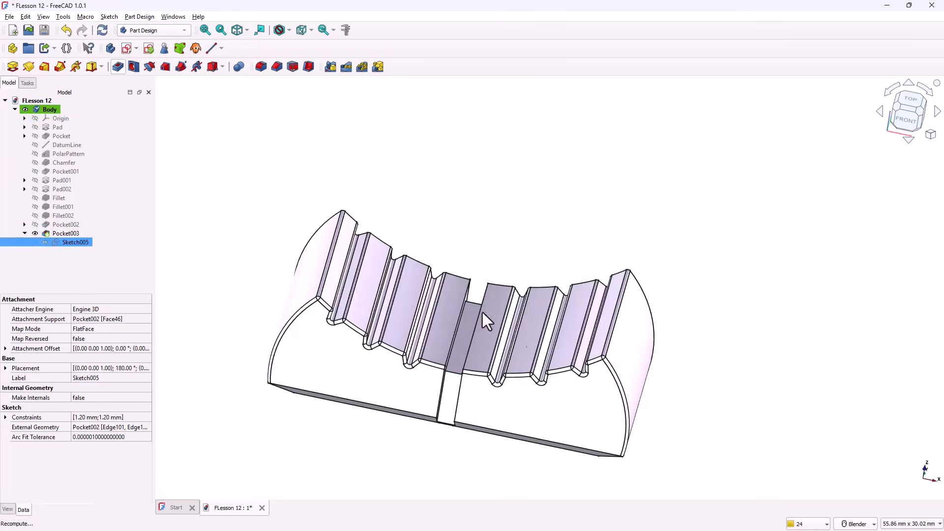
pyautogui.moveTo(482, 313); pyautogui.dragTo(428, 293, button='middle')
pyautogui.scroll(1, 428, 293)
pyautogui.click(138, 167)
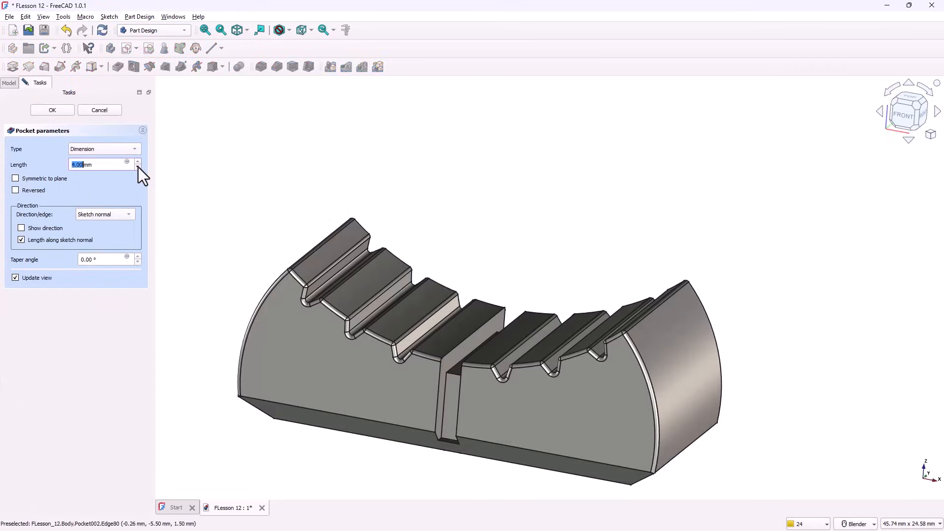
pyautogui.moveTo(98, 165); pyautogui.dragTo(46, 164)
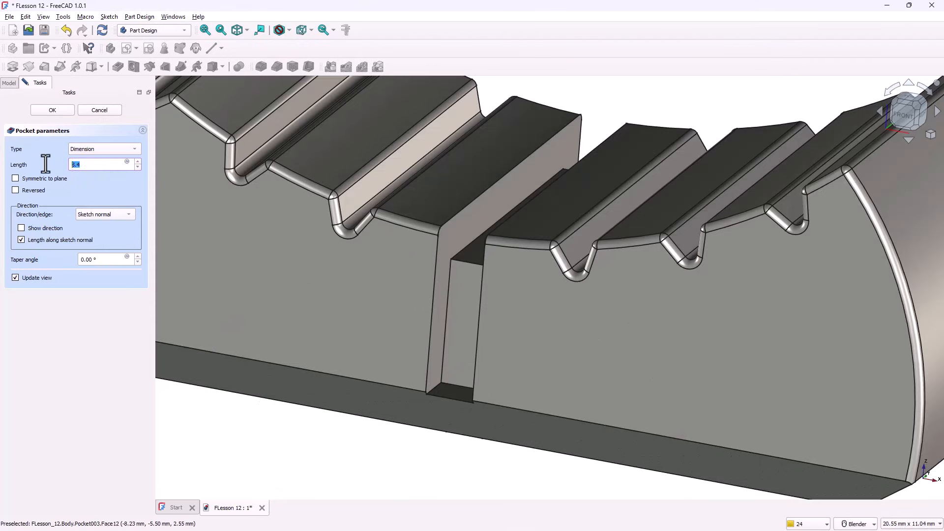
pyautogui.write('3.3')
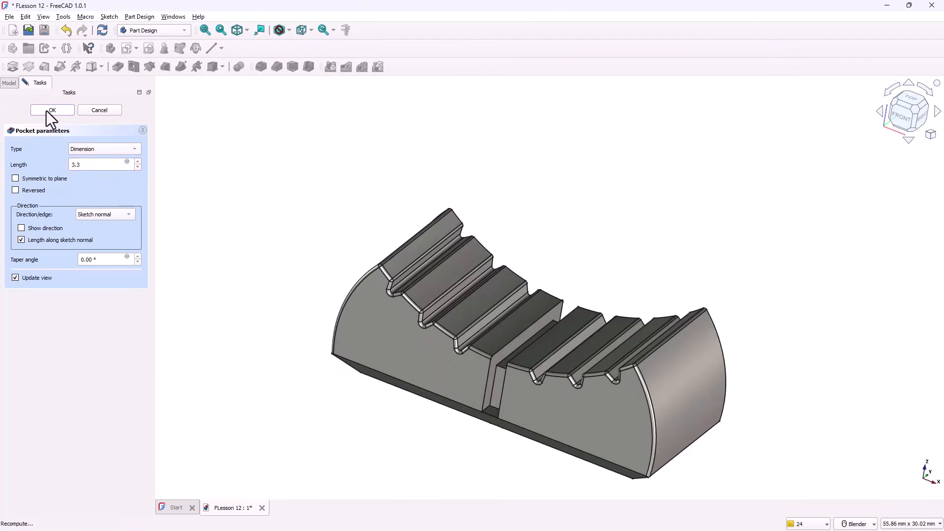
pyautogui.click(51, 110)
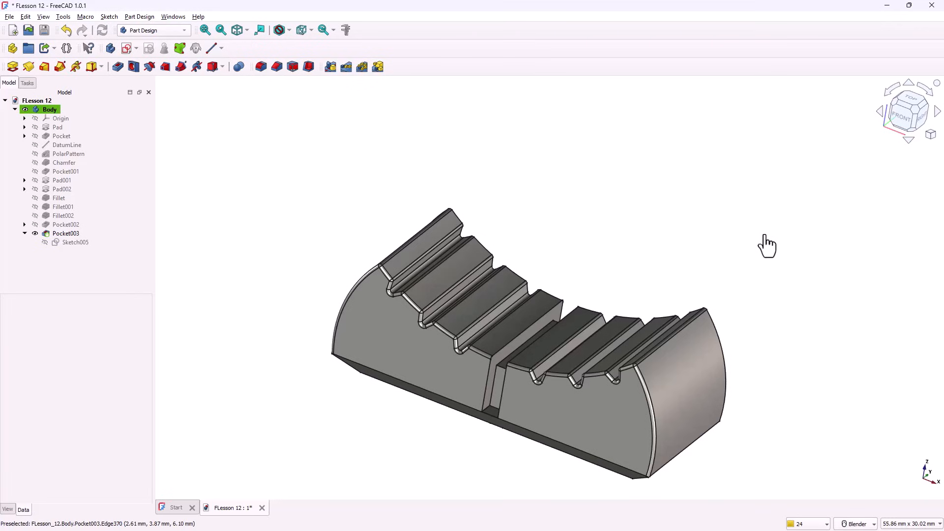
pyautogui.moveTo(727, 257)
pyautogui.mouseDown(button='middle')
pyautogui.moveTo(742, 327)
pyautogui.moveTo(818, 320)
pyautogui.moveTo(733, 305)
pyautogui.moveTo(778, 248)
pyautogui.moveTo(704, 341)
pyautogui.mouseUp(button='middle')
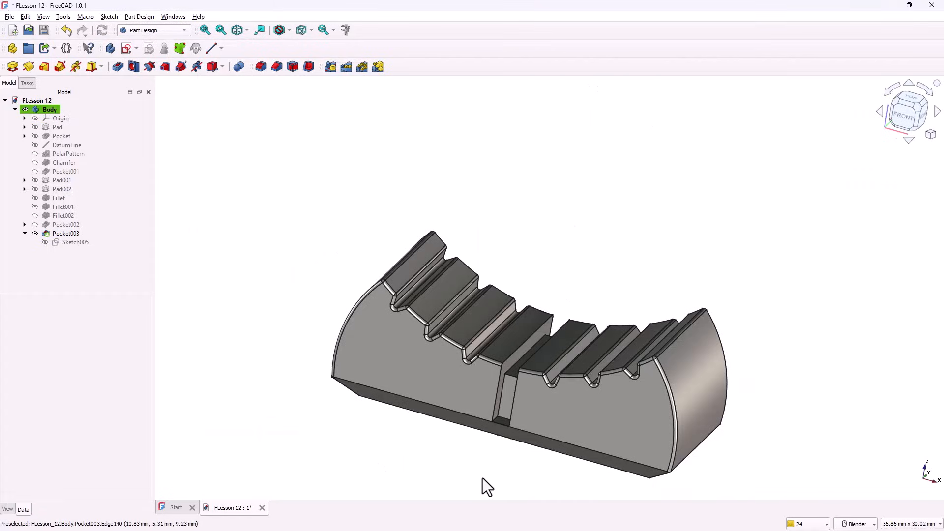
pyautogui.scroll(4, 484, 476)
pyautogui.scroll(-4, 484, 476)
pyautogui.scroll(1, 497, 486)
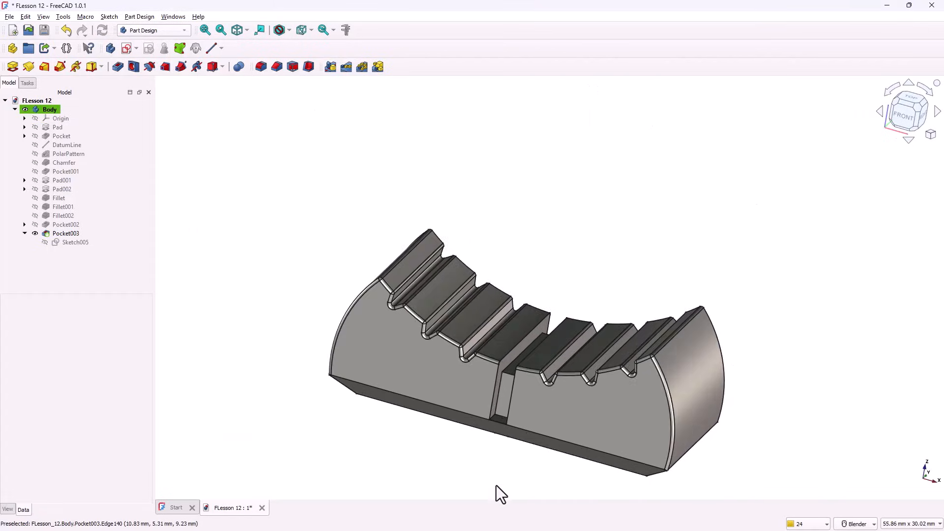
# - Show the whole knob in isometric view and set the body's shape colour to dark grey, RGB 61, 61, 61
pyautogui.press('0')
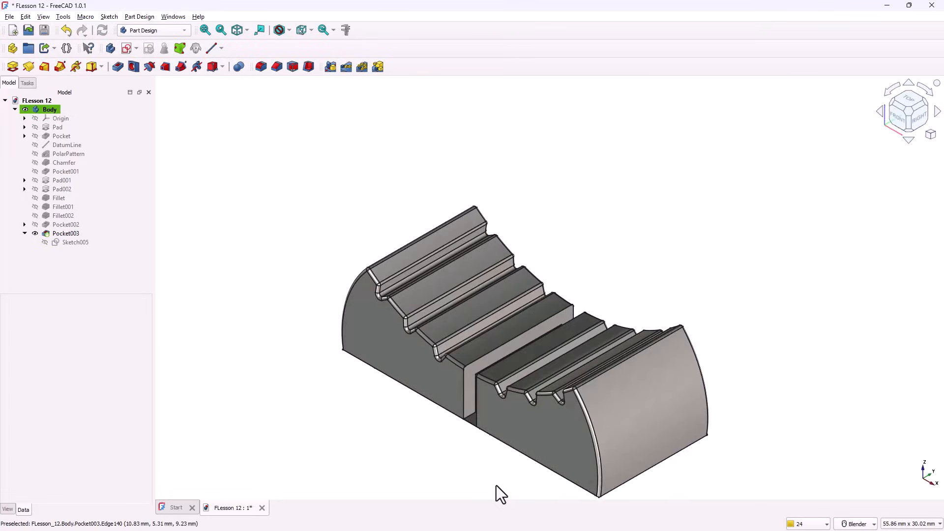
pyautogui.press('v')
pyautogui.press('f')
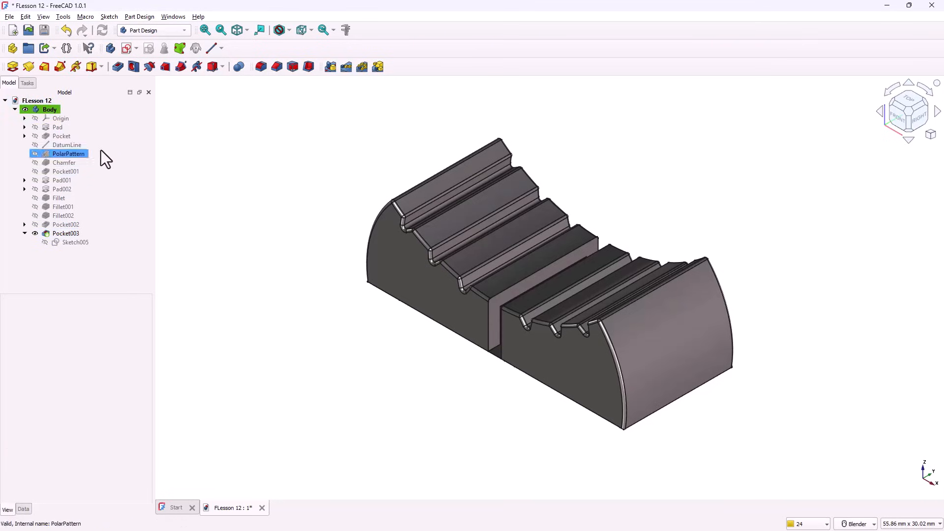
pyautogui.click(50, 110)
pyautogui.click(91, 467)
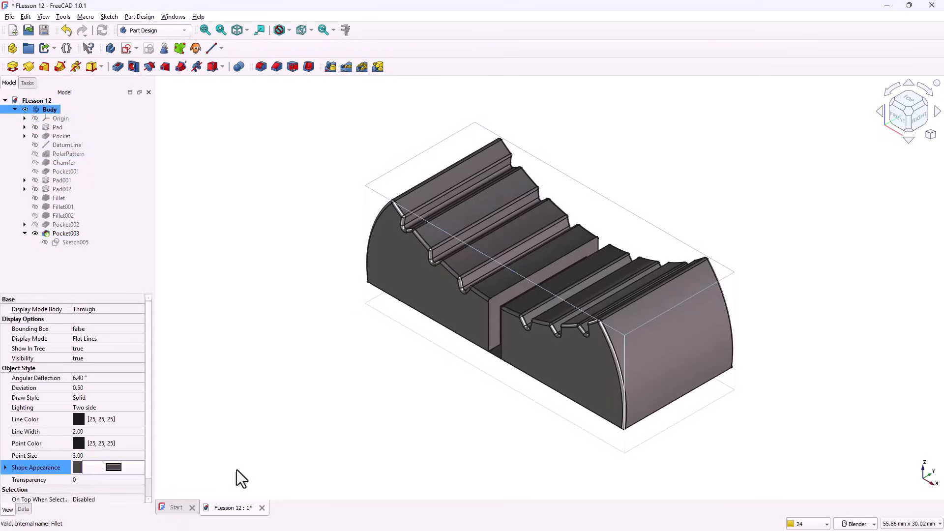
pyautogui.click(127, 468)
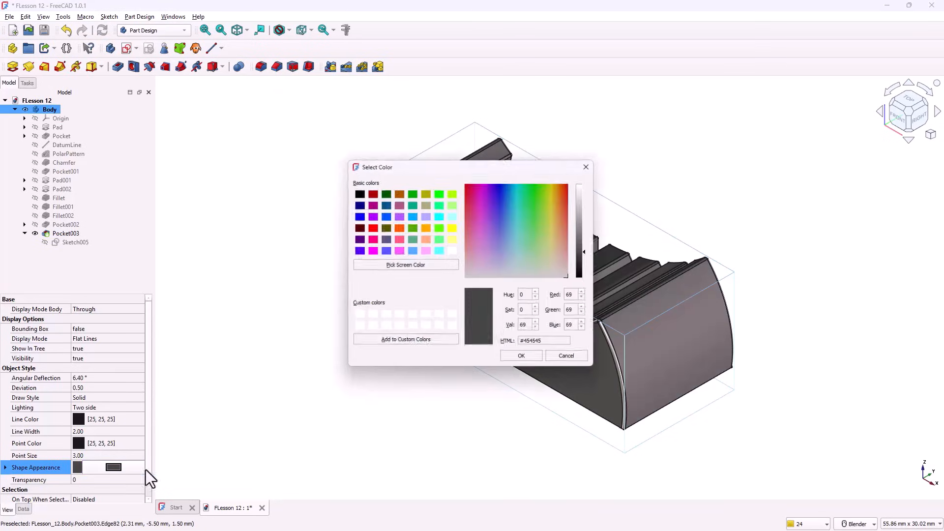
pyautogui.click(585, 258)
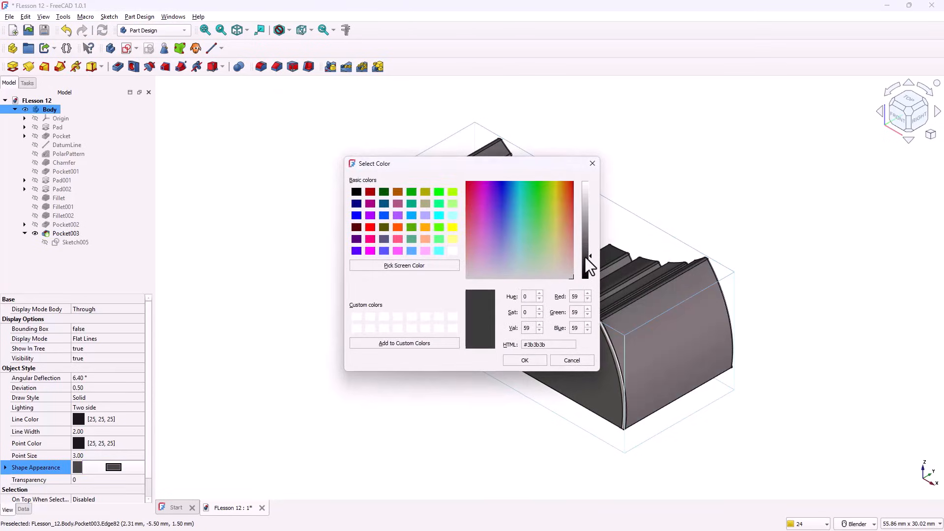
pyautogui.click(589, 257)
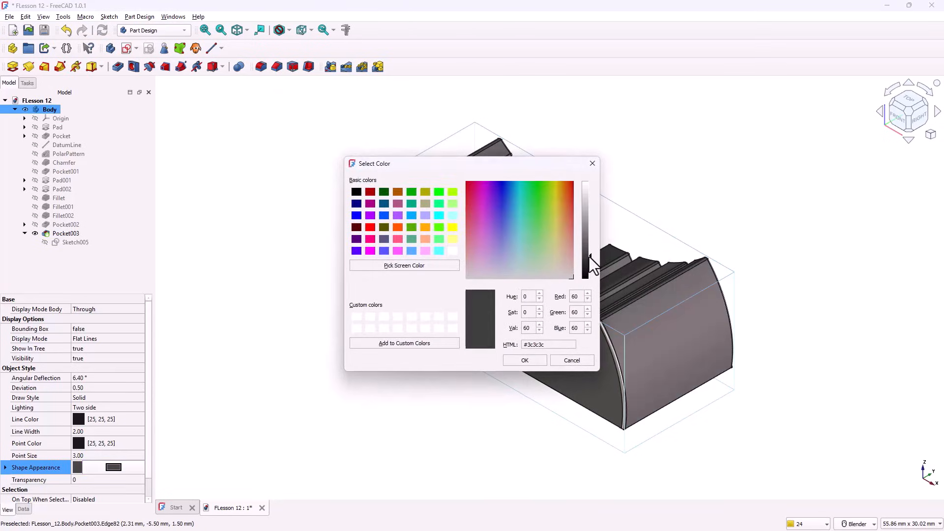
pyautogui.click(524, 360)
pyautogui.click(421, 441)
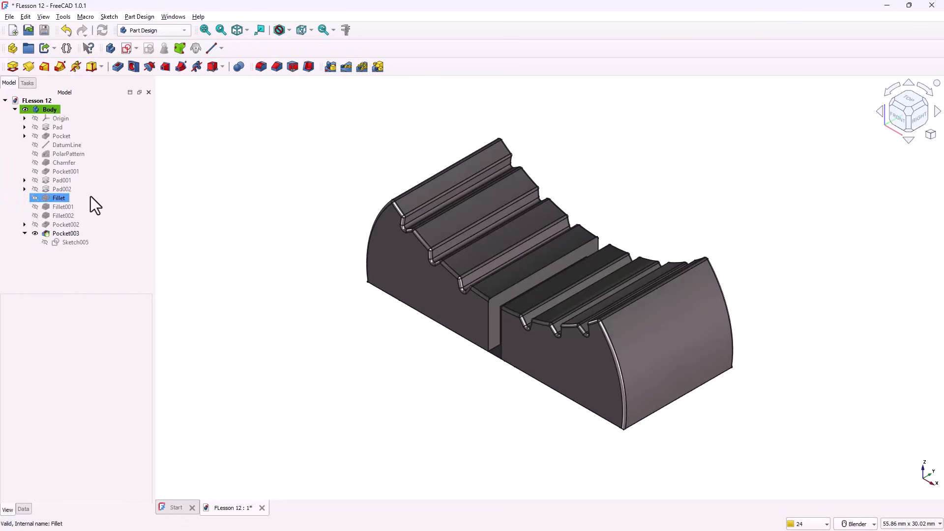
# - Rename the knob's body as Main Body
pyautogui.rightClick(51, 110)
pyautogui.moveTo(102, 319)
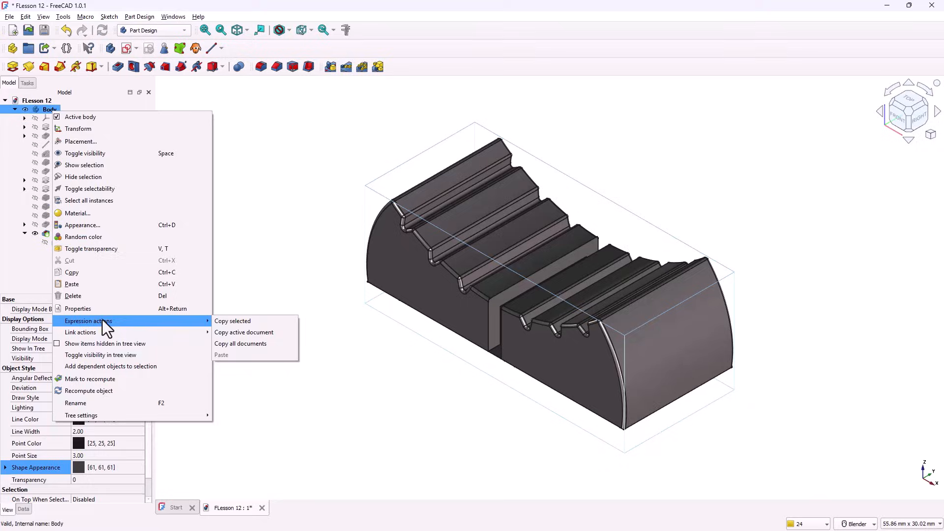
pyautogui.click(102, 404)
pyautogui.write('Main Body')
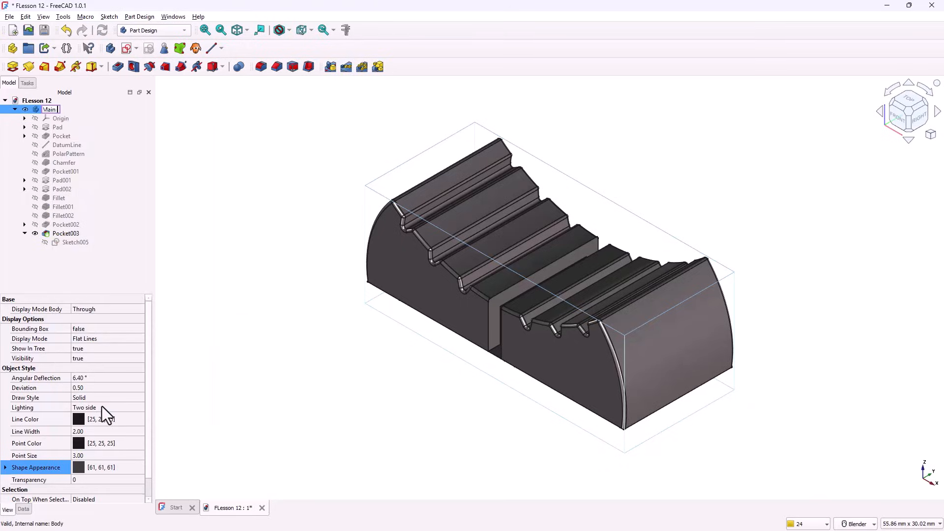
pyautogui.press('Return')
pyautogui.click(91, 276)
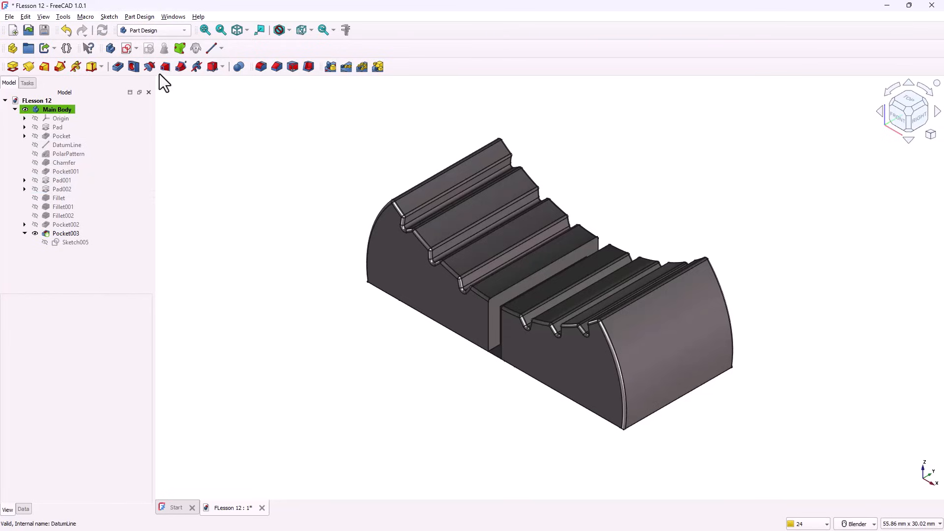
# - Create a new body in the document and rename it Strip
pyautogui.click(110, 48)
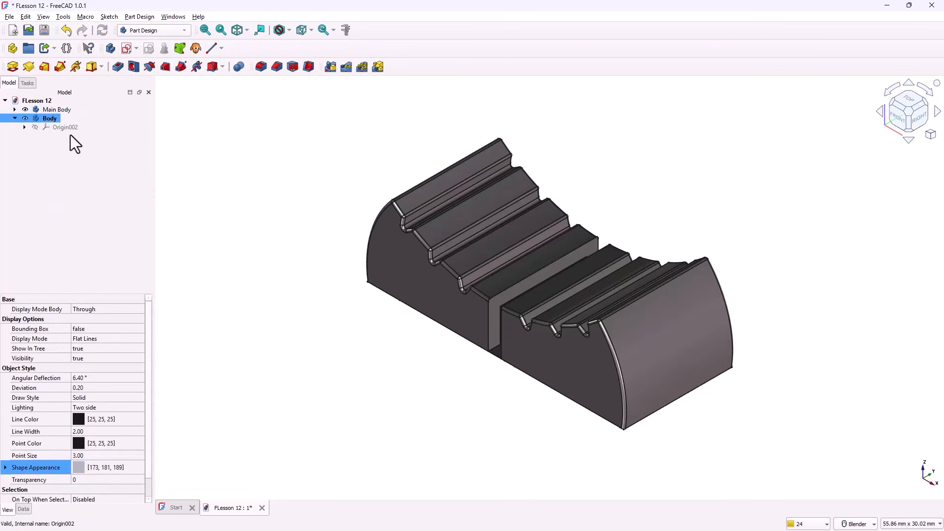
pyautogui.rightClick(48, 119)
pyautogui.click(69, 411)
pyautogui.write('Strip')
pyautogui.press('Return')
# - Set the Strip body's shape colour to medium grey, #999999, and collapse its branch in the model tree
pyautogui.click(85, 467)
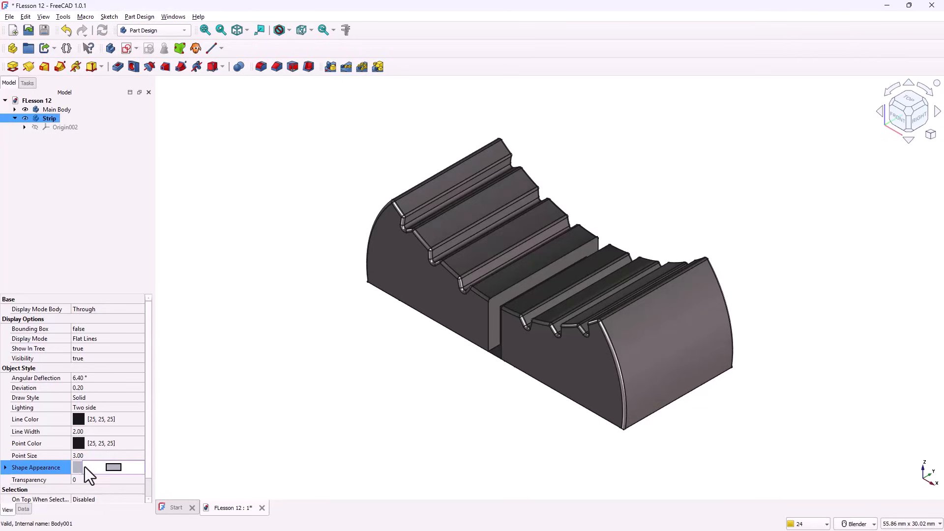
pyautogui.click(112, 467)
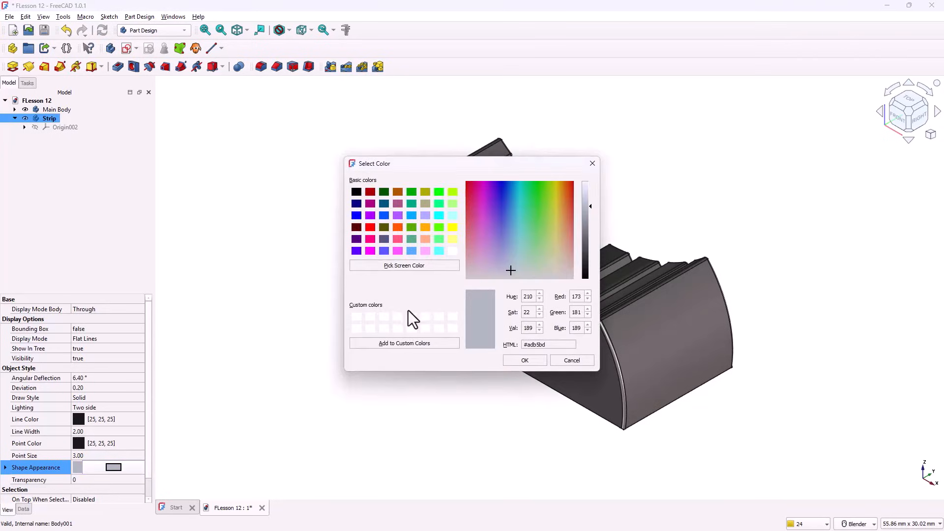
pyautogui.click(452, 252)
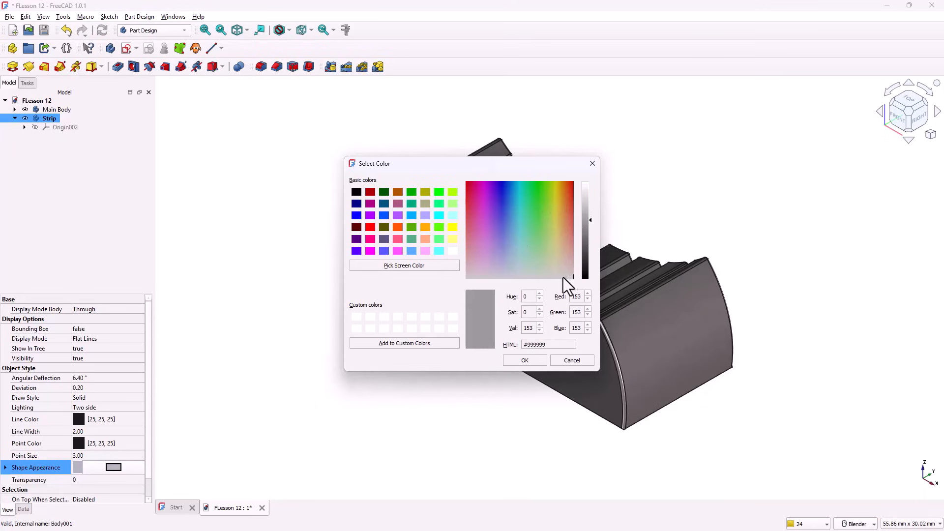
pyautogui.click(536, 361)
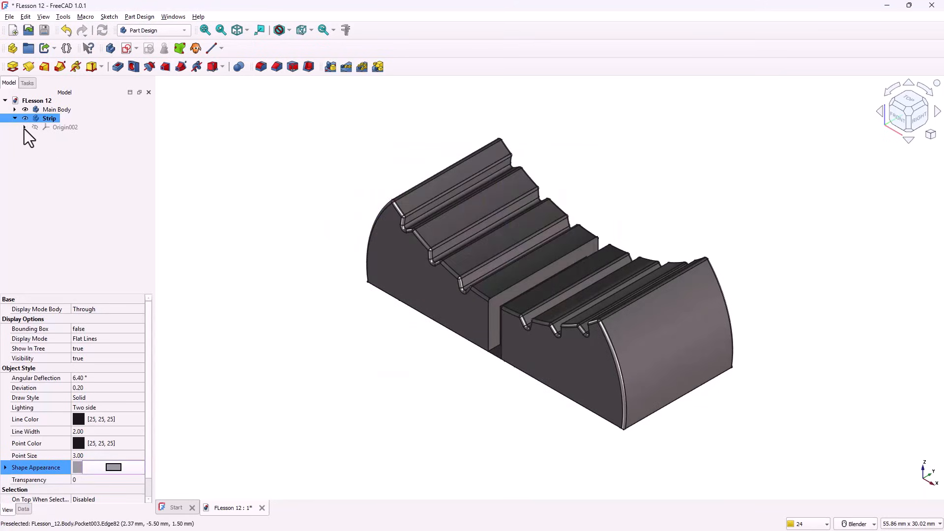
pyautogui.click(15, 119)
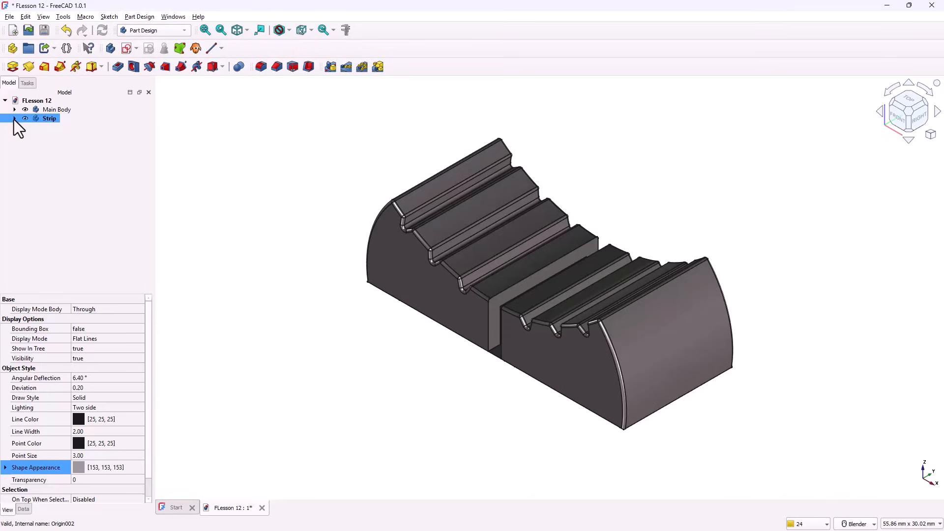
pyautogui.click(48, 170)
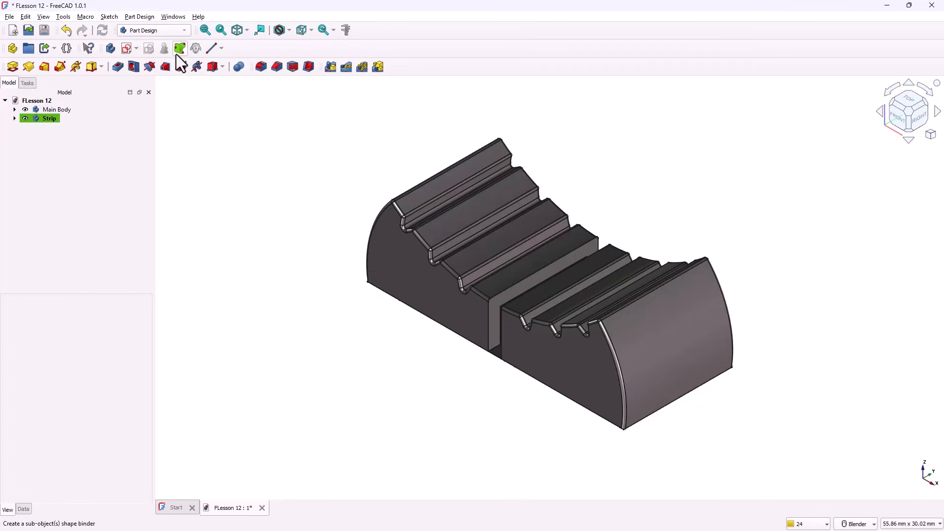
# - Create a sub-shape binder in the Strip body from one side wall face of Main Body's central groove
pyautogui.moveTo(502, 381); pyautogui.dragTo(725, 355, button='middle')
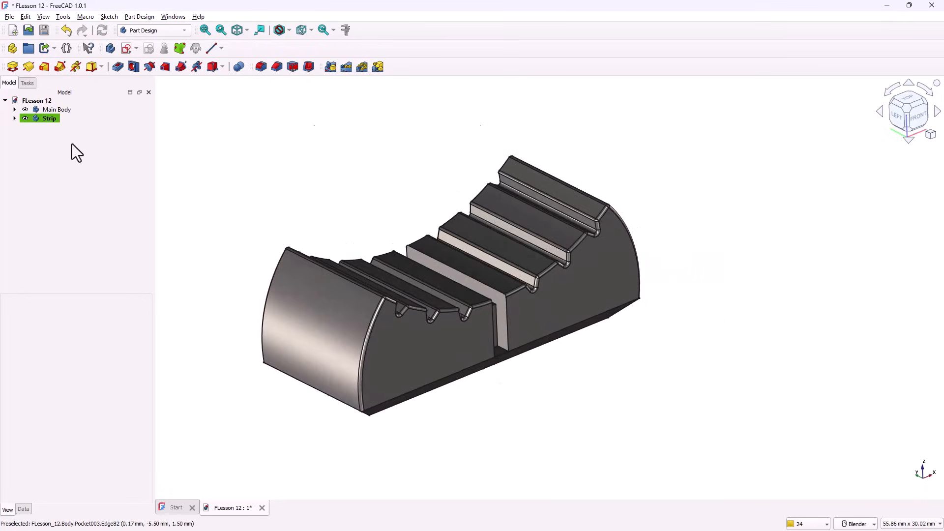
pyautogui.press('v')
pyautogui.press('f')
pyautogui.click(15, 118)
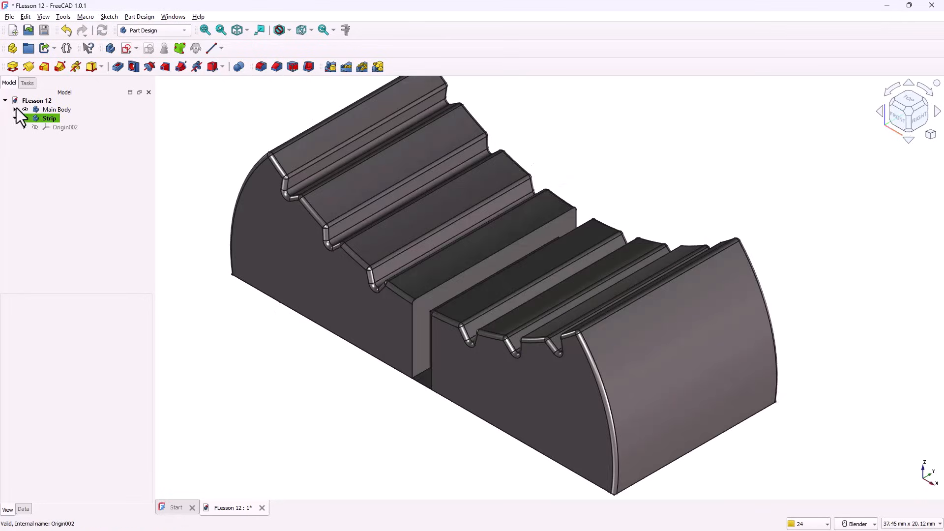
pyautogui.click(16, 109)
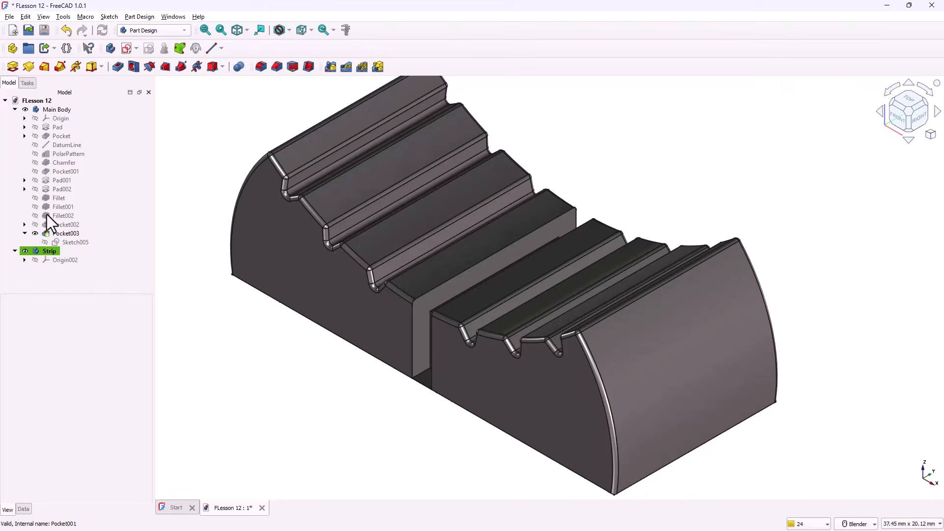
pyautogui.click(422, 334)
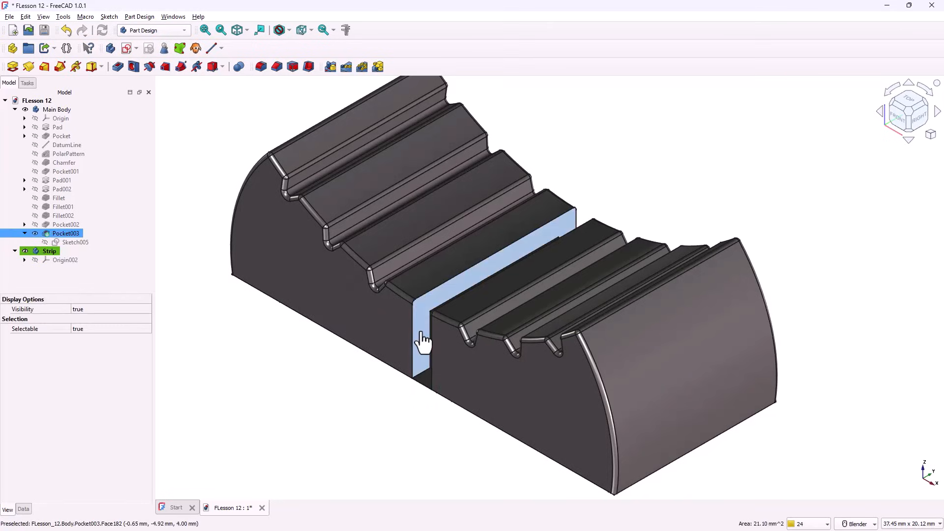
pyautogui.click(179, 48)
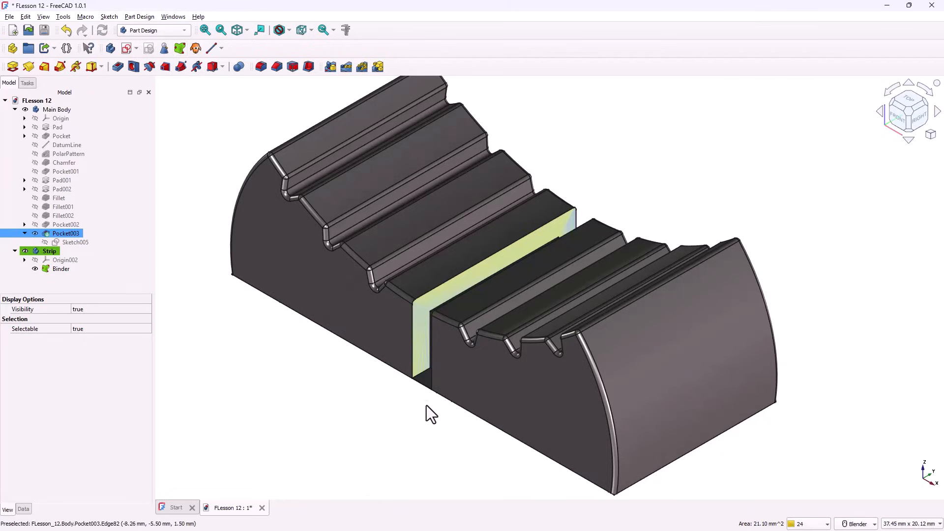
# - Create a second sub-shape binder in the Strip body from the opposite side wall face of Main Body's central groove
pyautogui.moveTo(427, 405); pyautogui.dragTo(757, 377, button='middle')
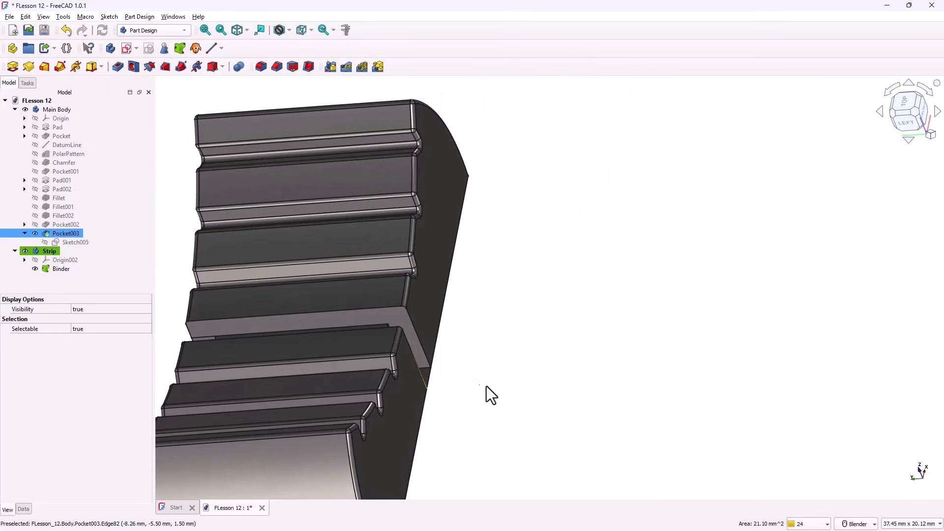
pyautogui.click(399, 314)
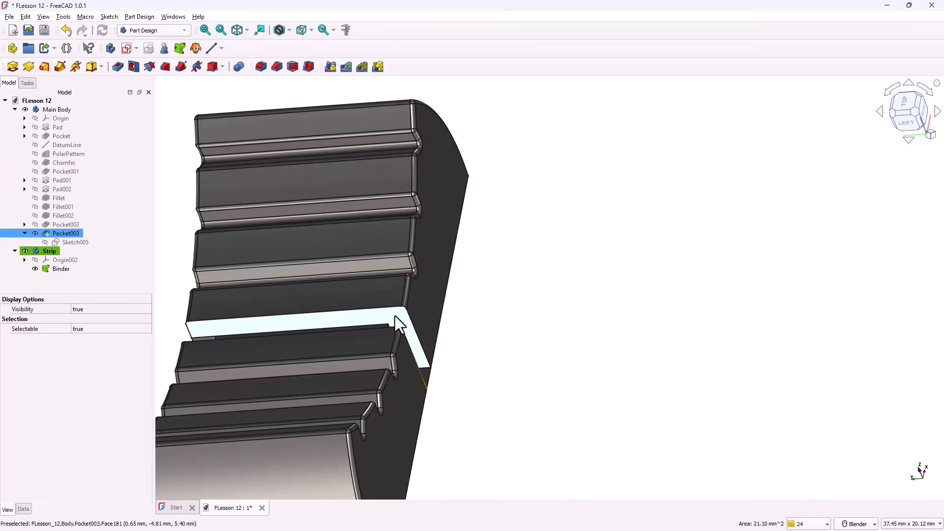
pyautogui.click(395, 317)
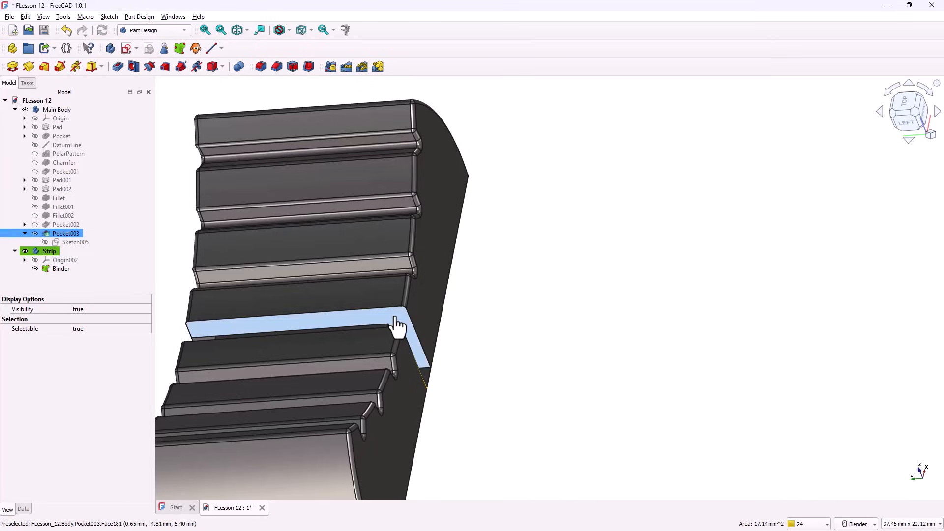
pyautogui.click(180, 48)
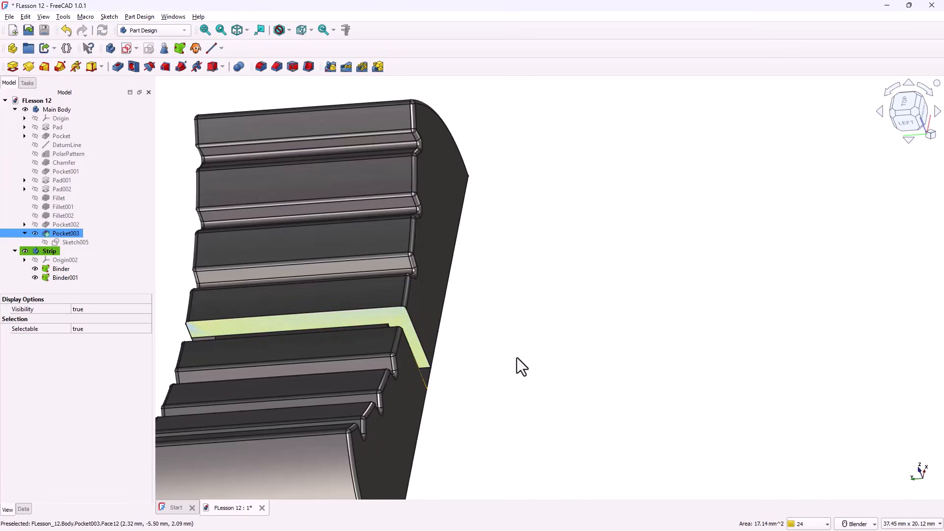
# - Hide Main Body and the second binder, Binder001, leaving only the first binder face shown
pyautogui.moveTo(521, 352); pyautogui.dragTo(344, 334, button='middle')
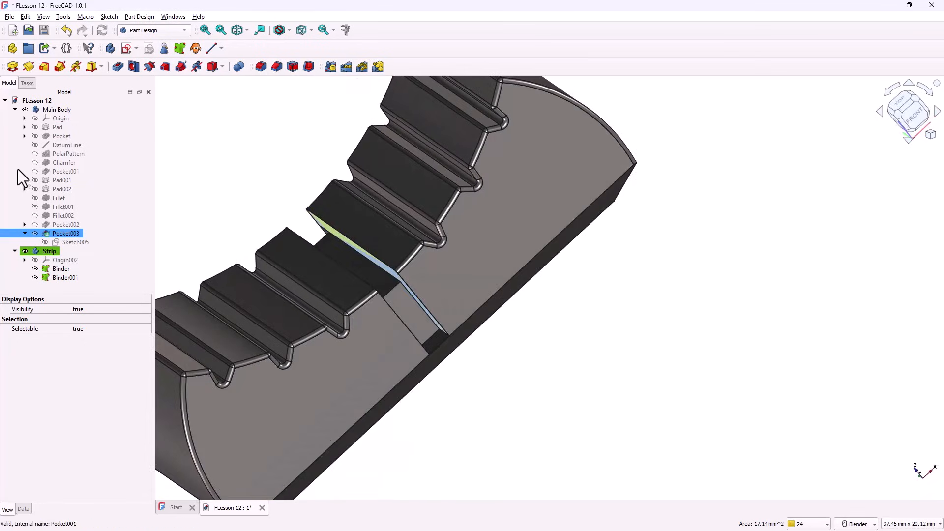
pyautogui.click(24, 110)
pyautogui.moveTo(320, 276); pyautogui.dragTo(259, 271, button='middle')
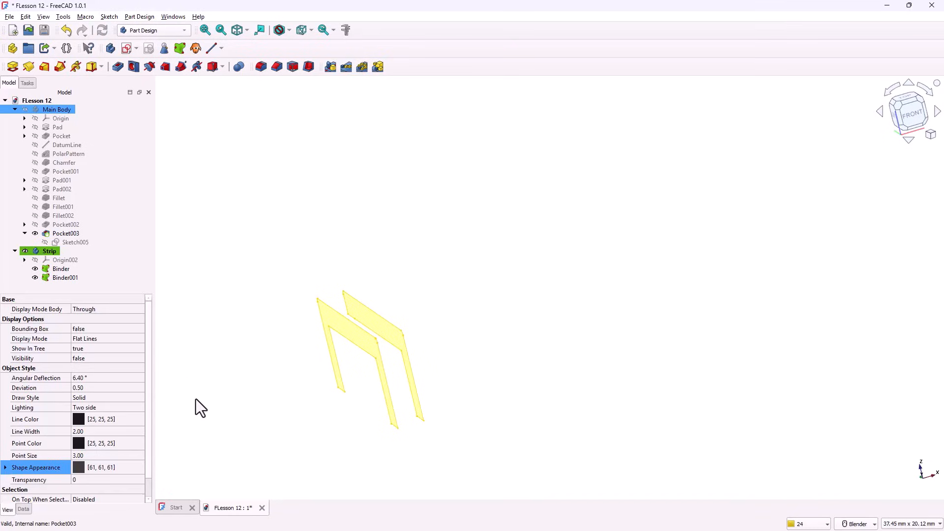
pyautogui.moveTo(169, 308); pyautogui.dragTo(181, 309, button='middle')
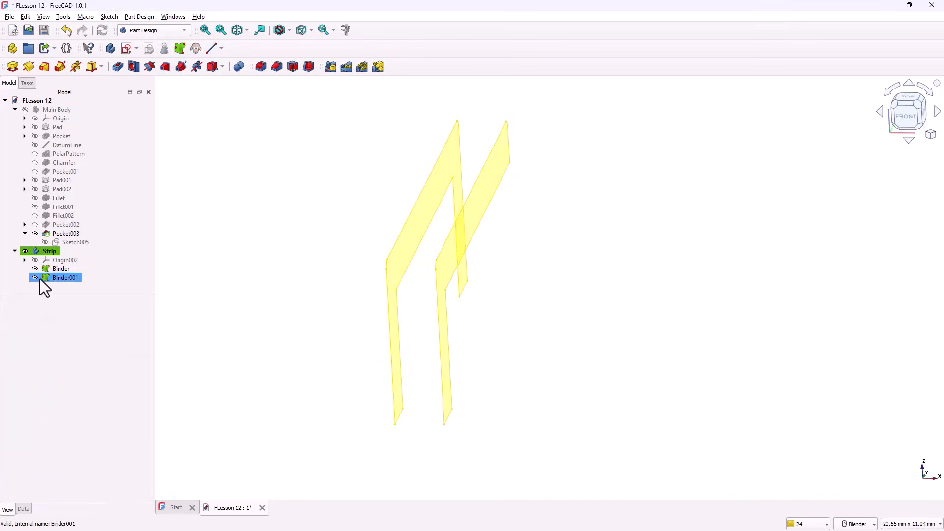
pyautogui.click(35, 278)
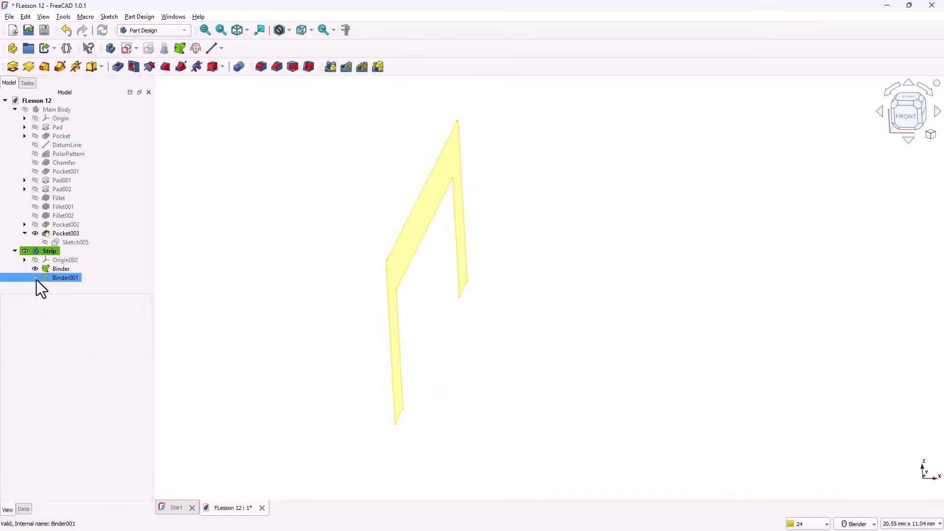
pyautogui.click(248, 232)
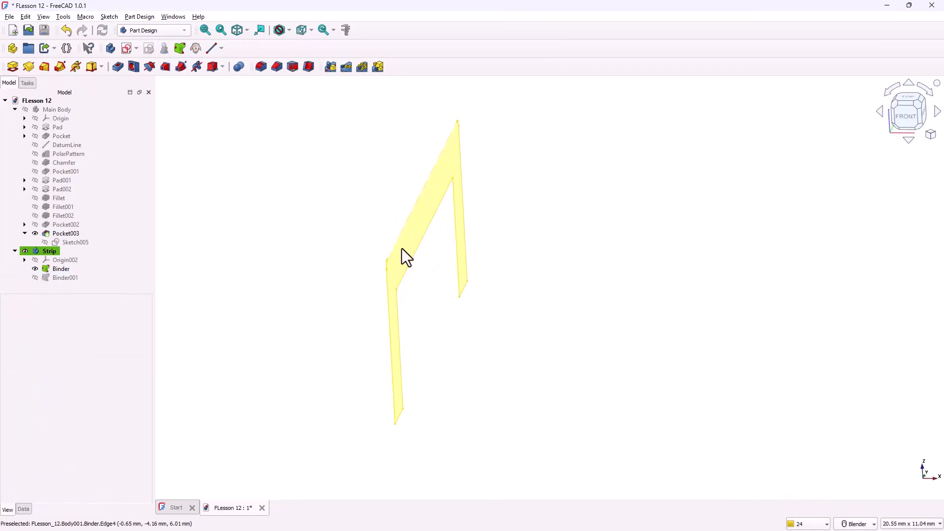
# - Create a new sketch in the Strip body on the first binder's face
pyautogui.click(404, 250)
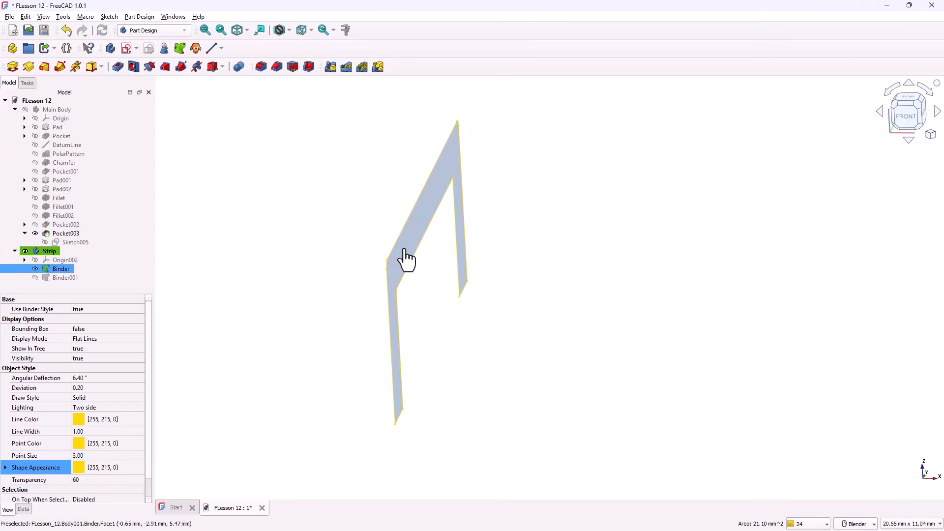
pyautogui.click(127, 48)
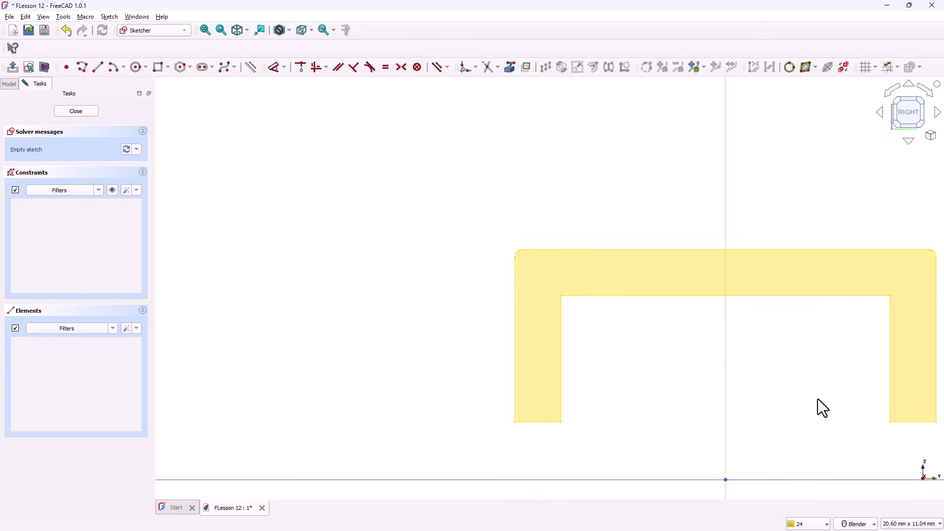
# - Project the straight inner, outer and bottom edges of the binder face into the sketch as external geometry
pyautogui.scroll(1, 818, 407)
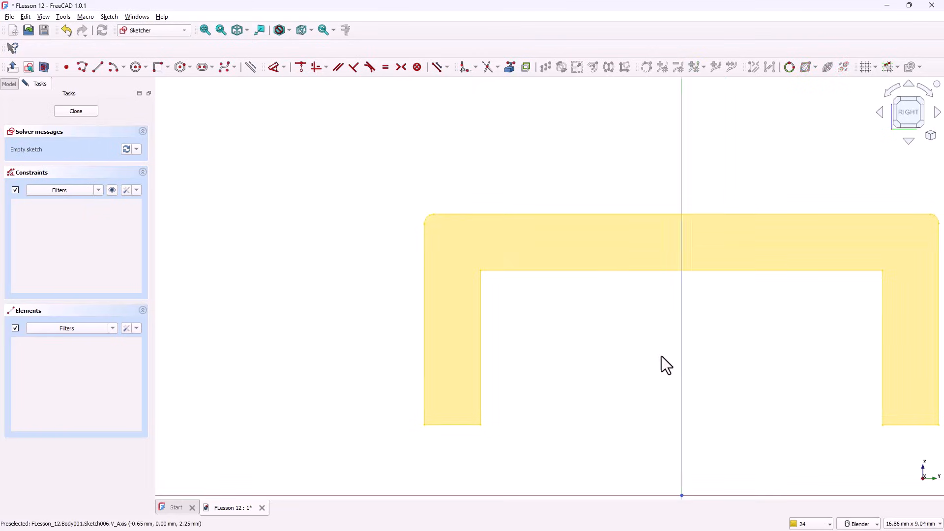
pyautogui.click(509, 67)
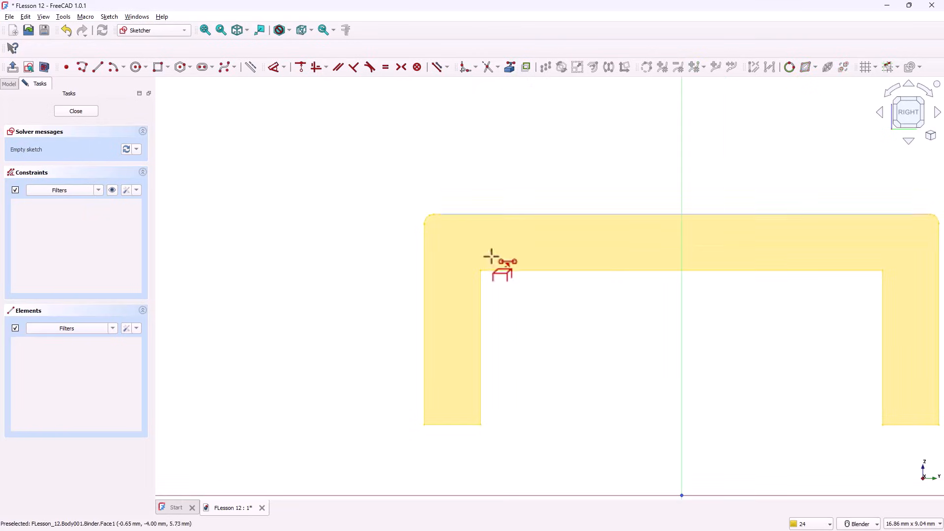
pyautogui.click(464, 323)
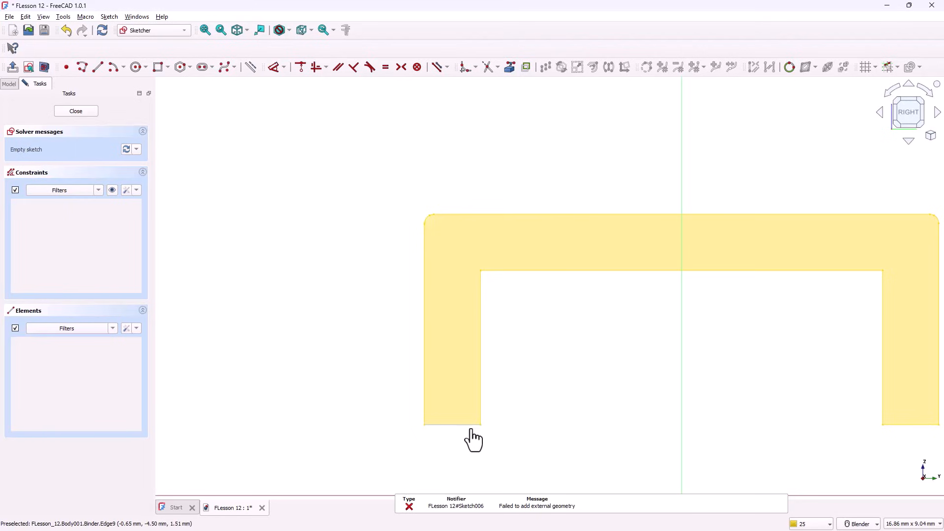
pyautogui.click(470, 425)
pyautogui.click(480, 409)
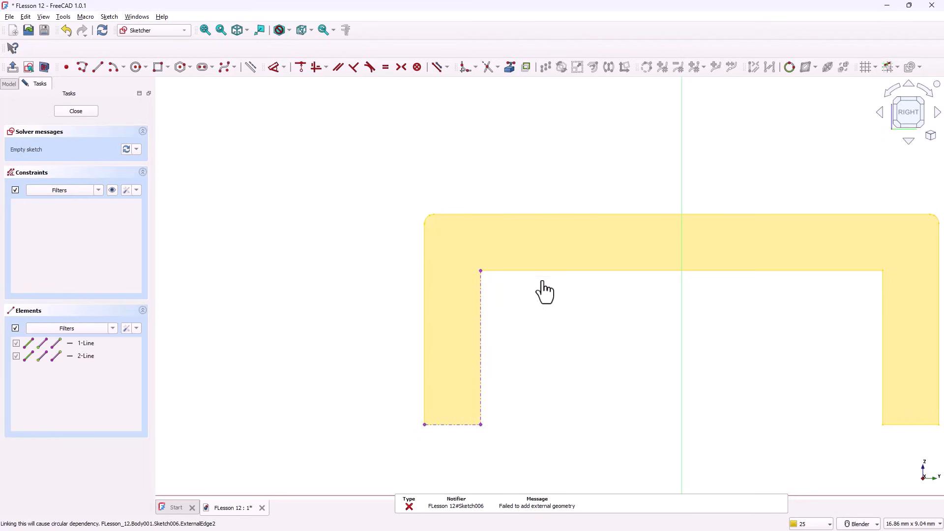
pyautogui.click(543, 271)
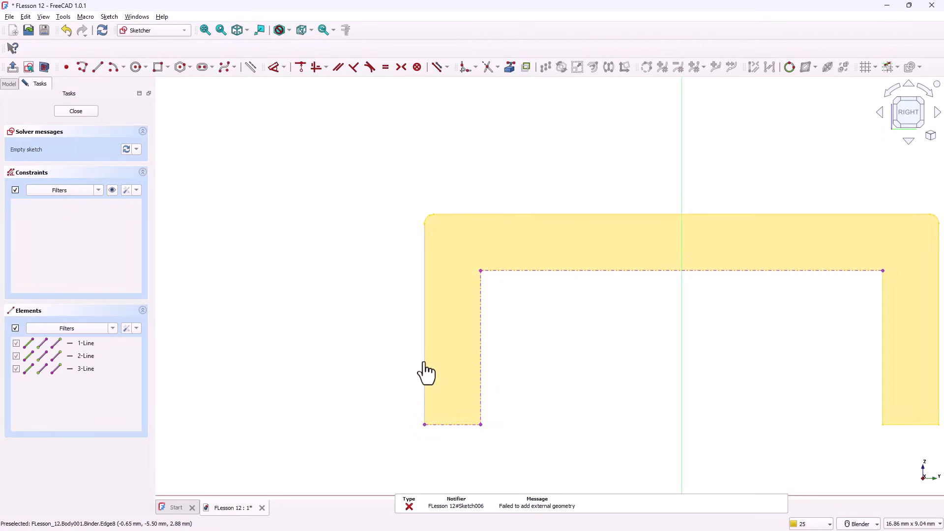
pyautogui.click(425, 374)
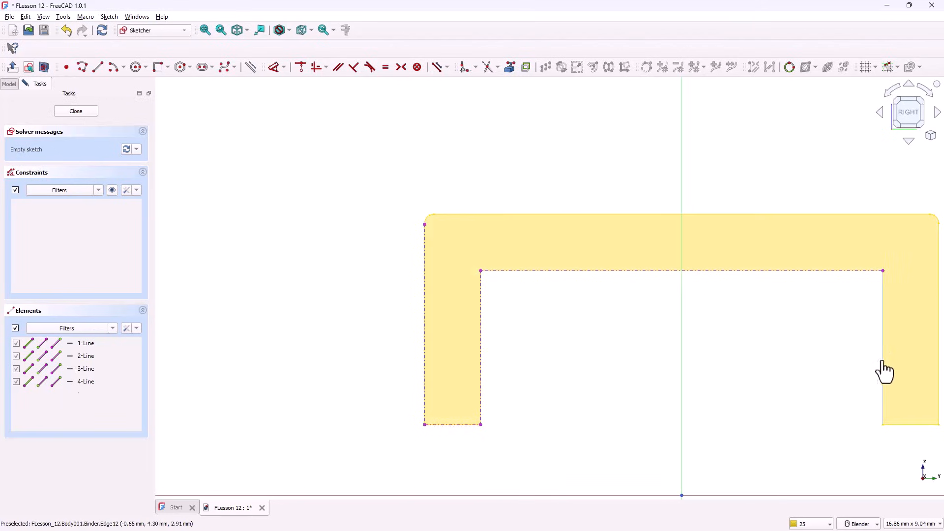
pyautogui.click(884, 372)
pyautogui.click(913, 425)
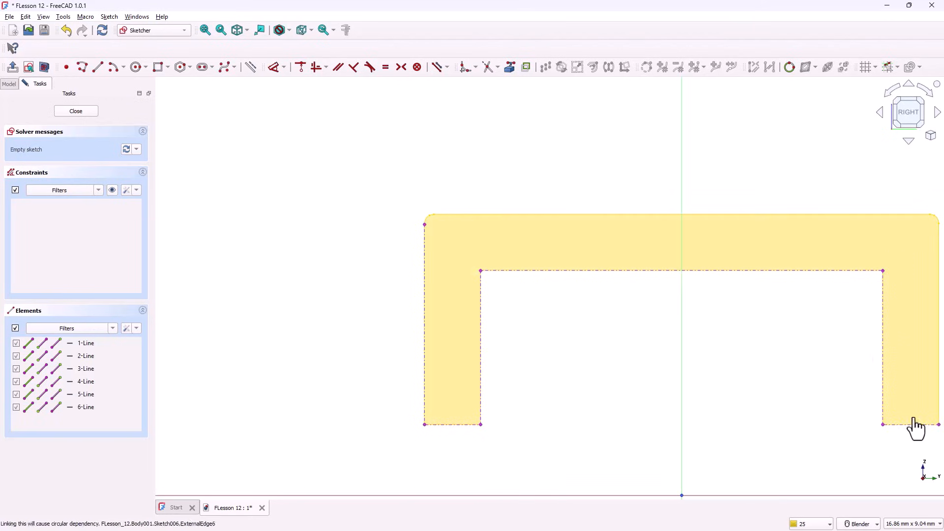
pyautogui.click(937, 399)
pyautogui.click(812, 216)
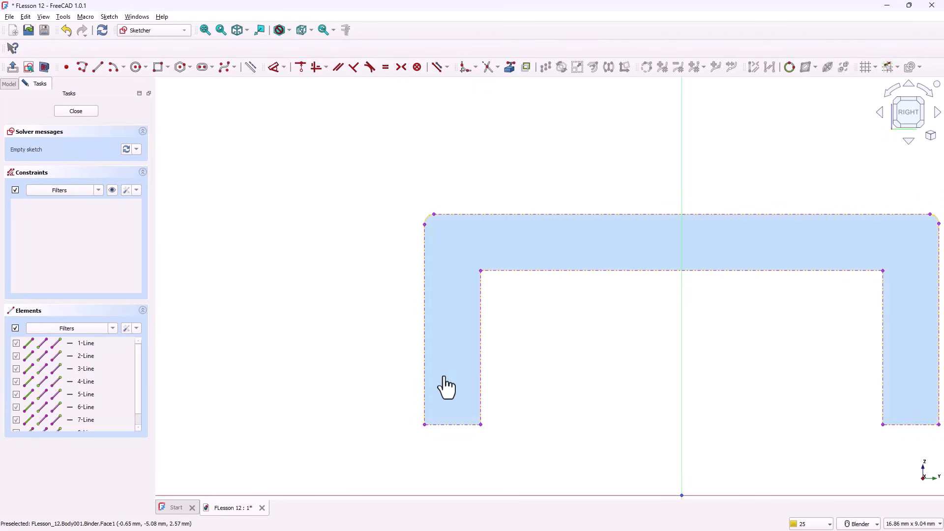
# - Start a polyline along the binder's three inner edges, snapping its vertices to the projected corner points
pyautogui.click(83, 67)
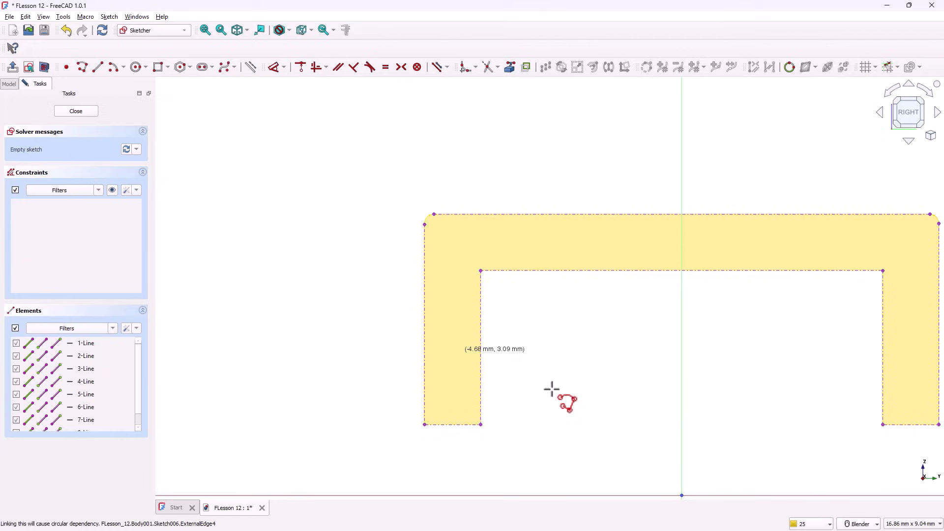
pyautogui.click(883, 424)
pyautogui.click(883, 270)
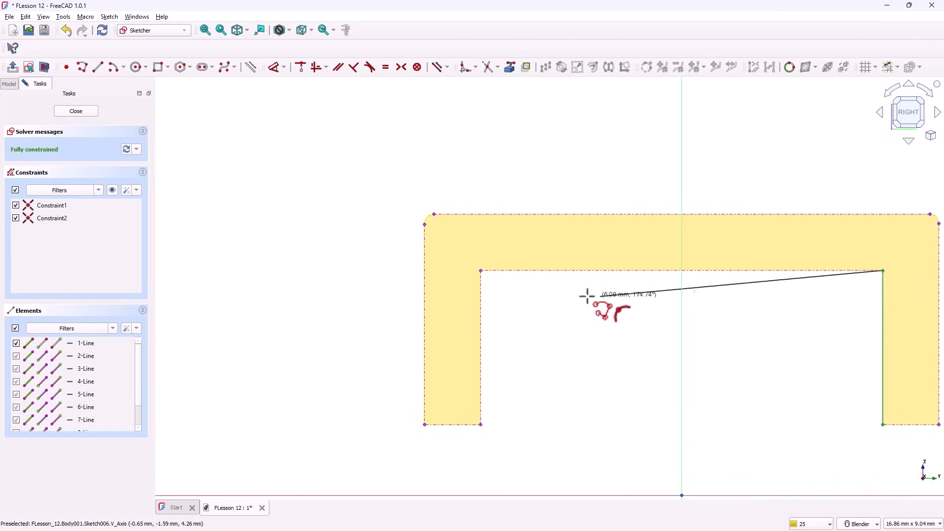
pyautogui.click(481, 270)
pyautogui.click(481, 424)
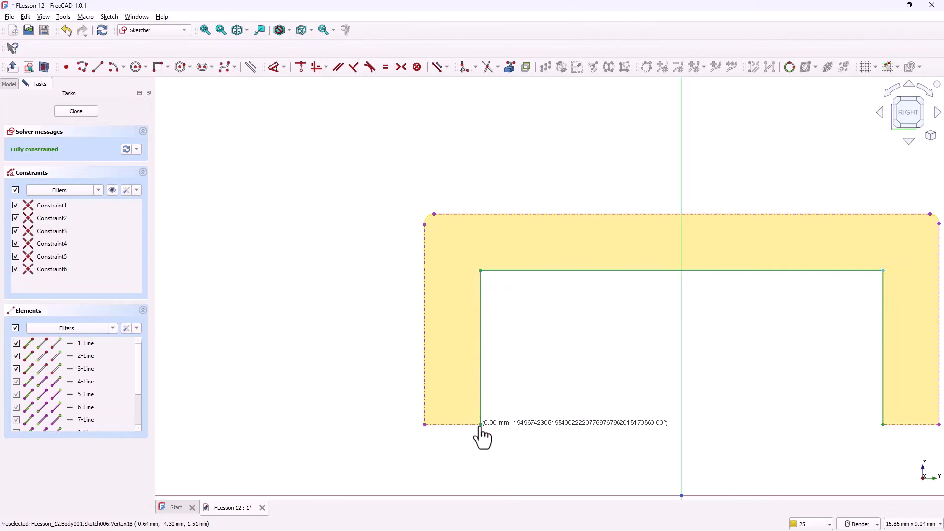
# - Continue the polyline around the outside of the binder with horizontal and vertical segments, about 0.5 mm beyond its left edge, and close the profile
pyautogui.click(403, 424)
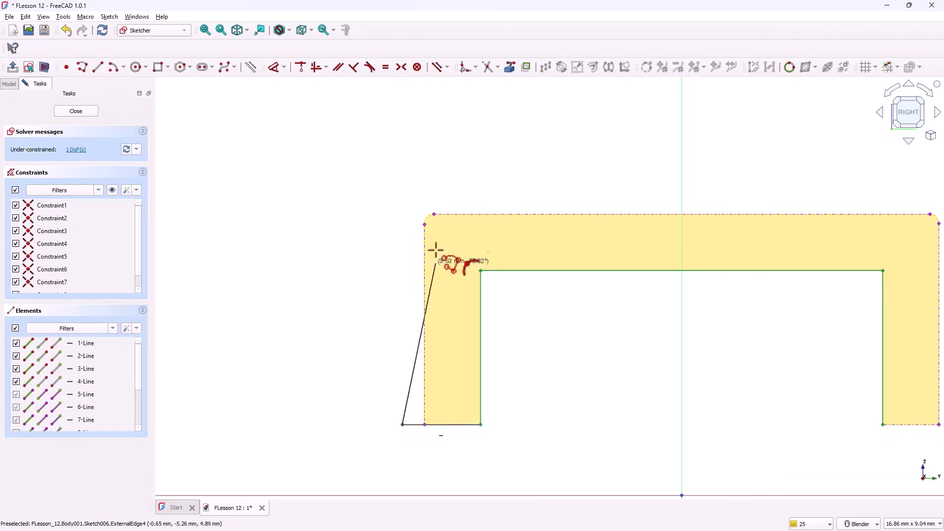
pyautogui.click(403, 186)
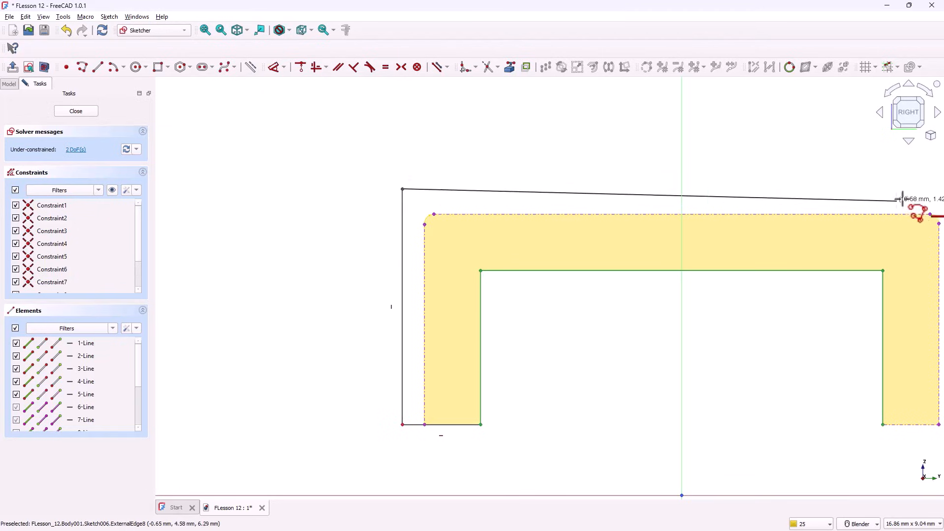
pyautogui.scroll(-2, 855, 194)
pyautogui.scroll(2, 853, 192)
pyautogui.scroll(-3, 854, 194)
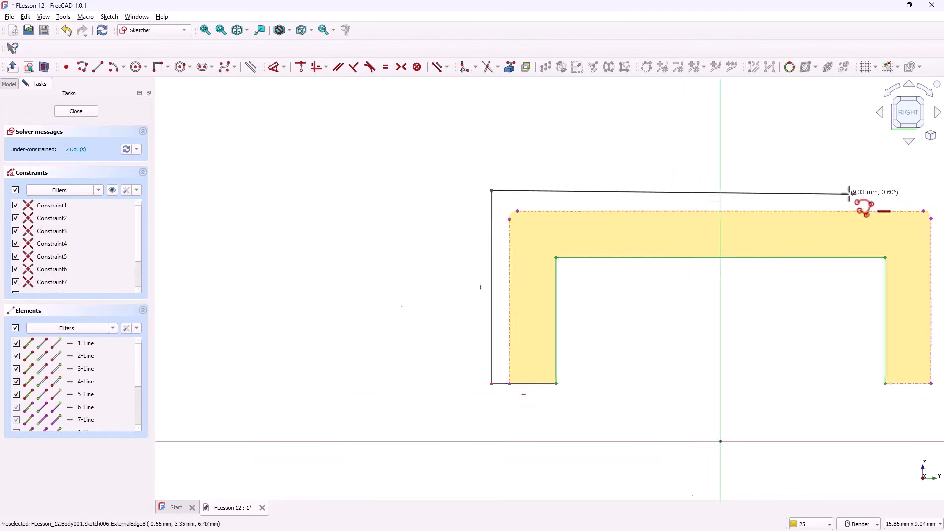
pyautogui.click(912, 190)
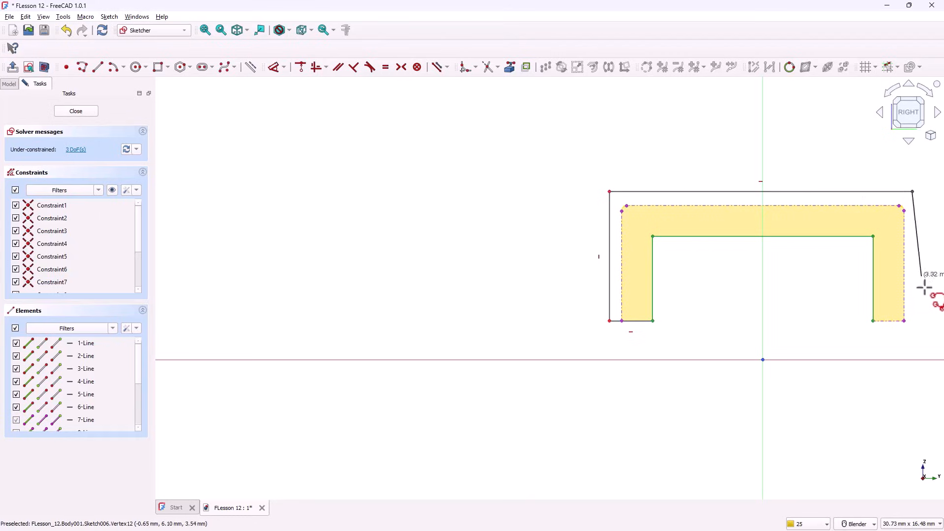
pyautogui.click(913, 321)
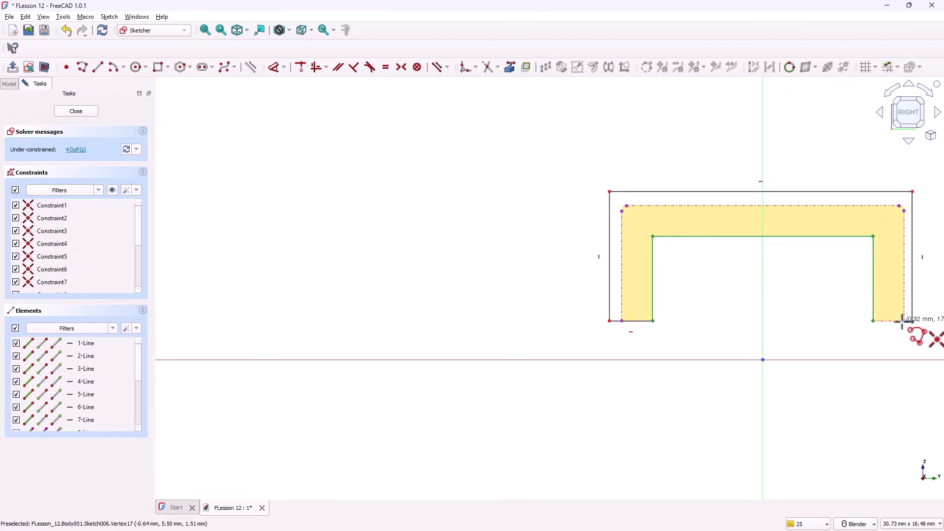
pyautogui.click(873, 320)
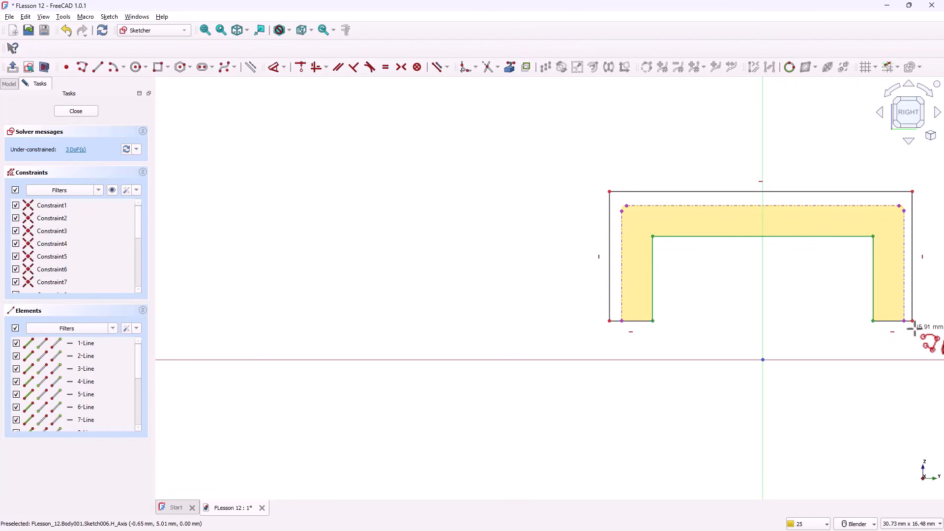
pyautogui.keyDown('shift'); pyautogui.moveTo(915, 328); pyautogui.dragTo(679, 348, button='middle'); pyautogui.keyUp('shift')
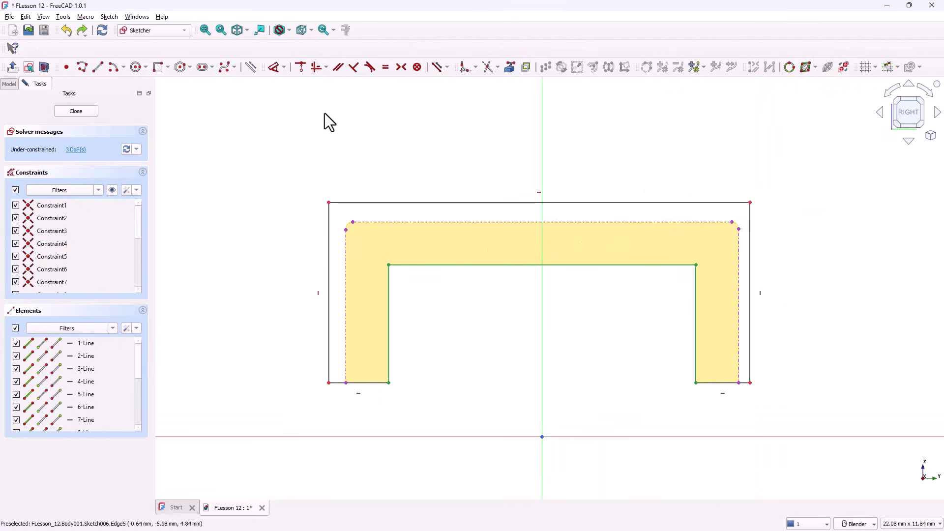
# - Constrain the distance between the profile's left outer line and the binder's projected left edge to 0.3 mm
pyautogui.click(274, 67)
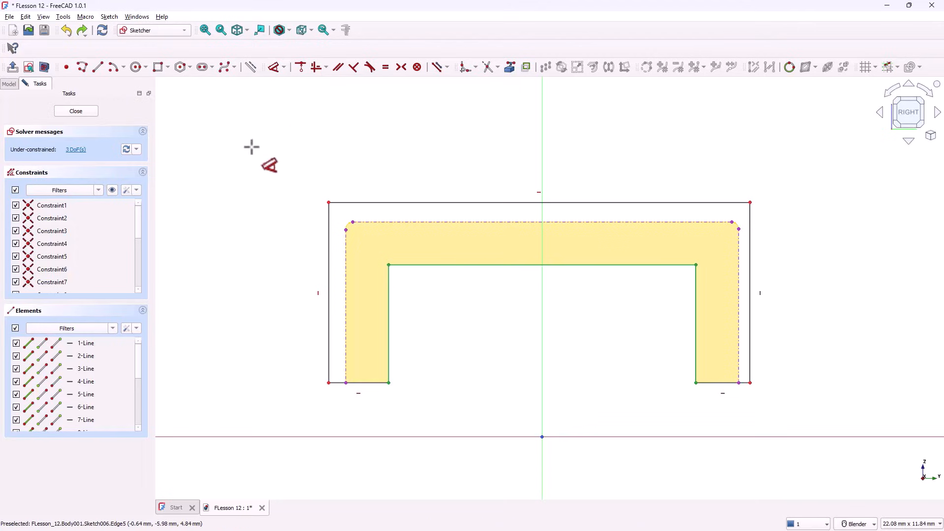
pyautogui.click(346, 320)
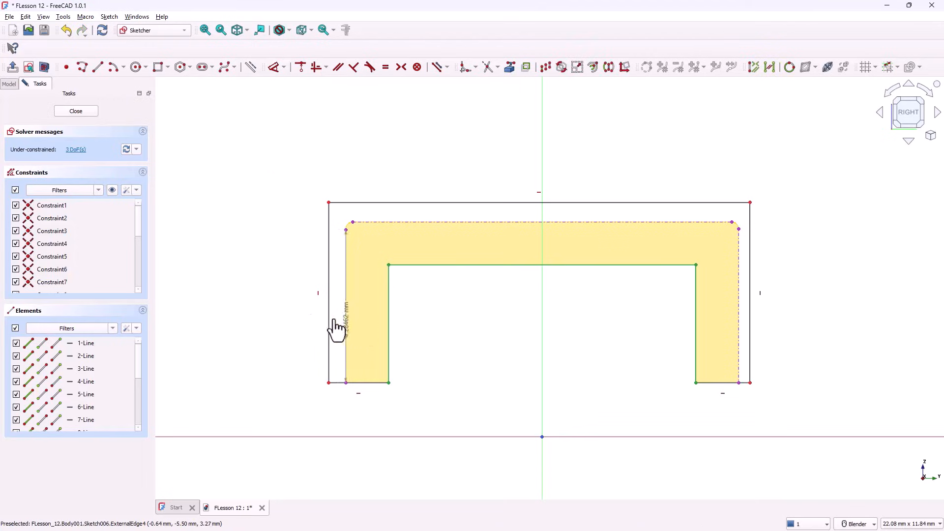
pyautogui.click(333, 326)
pyautogui.click(329, 321)
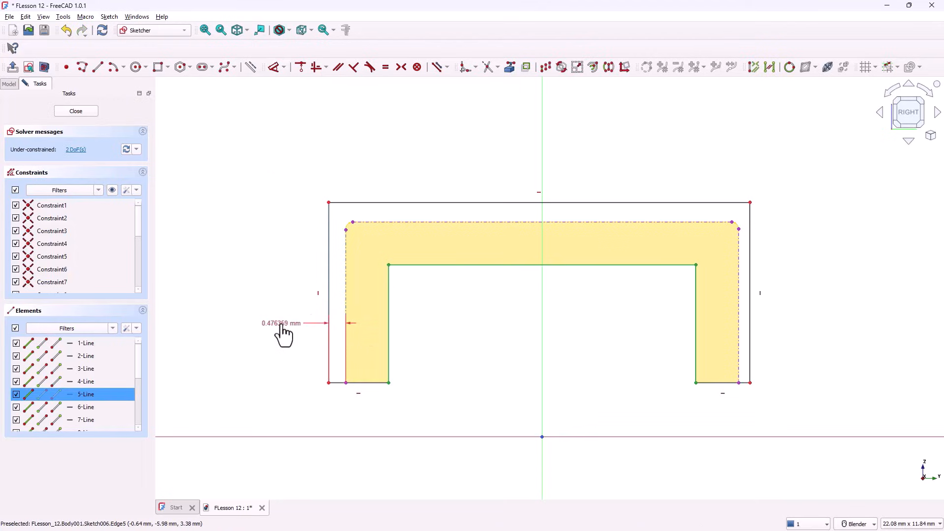
pyautogui.click(283, 334)
pyautogui.write('0.3')
pyautogui.press('Return')
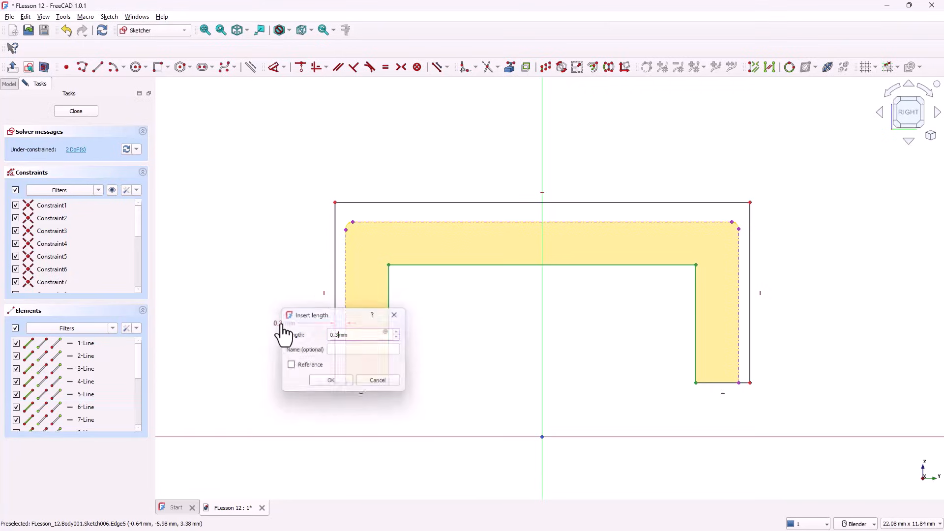
# - Constrain the distance between the profile's upper outer line and the binder's projected top edge to 0.3 mm
pyautogui.click(475, 222)
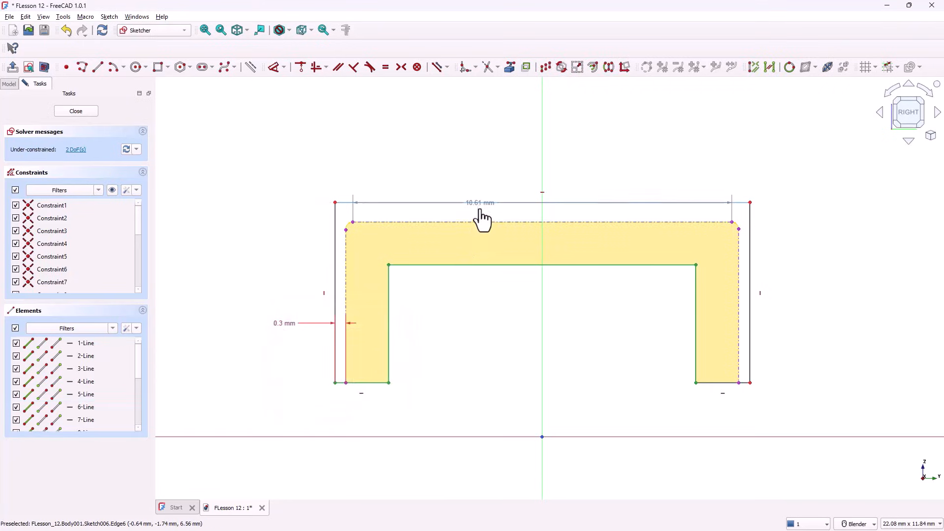
pyautogui.click(456, 180)
pyautogui.write('0.3')
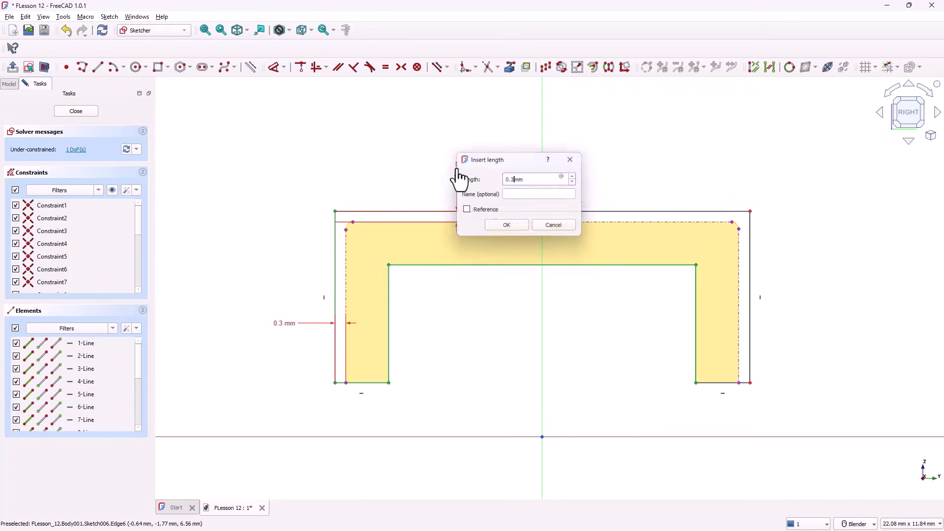
pyautogui.press('Return')
# - Constrain the profile's right outer line 0.3 mm from the binder's projected right edge and close the sketch
pyautogui.click(750, 309)
pyautogui.click(740, 311)
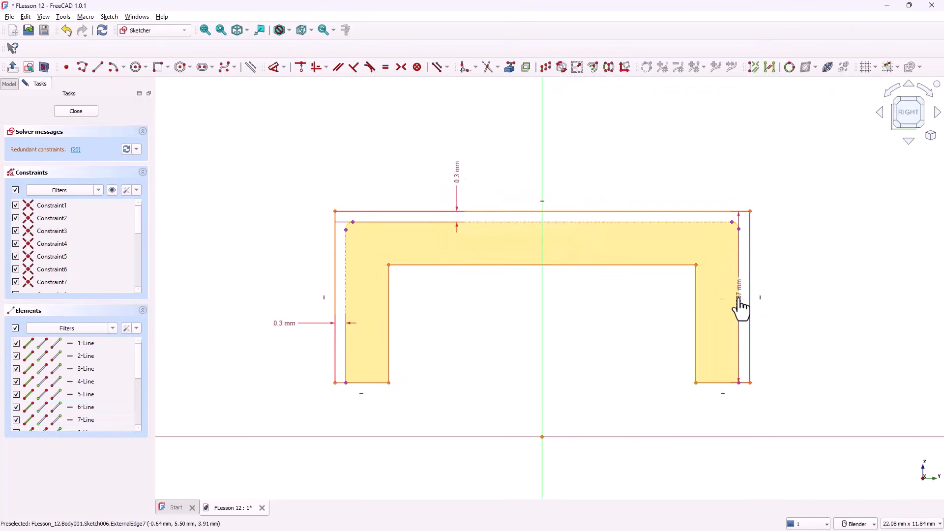
pyautogui.click(795, 322)
pyautogui.write('0.3')
pyautogui.press('Return')
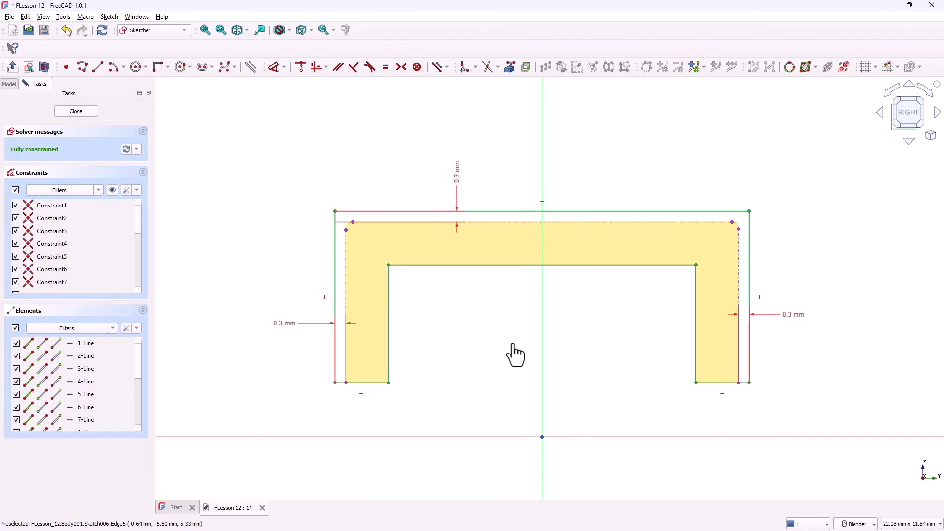
pyautogui.click(85, 114)
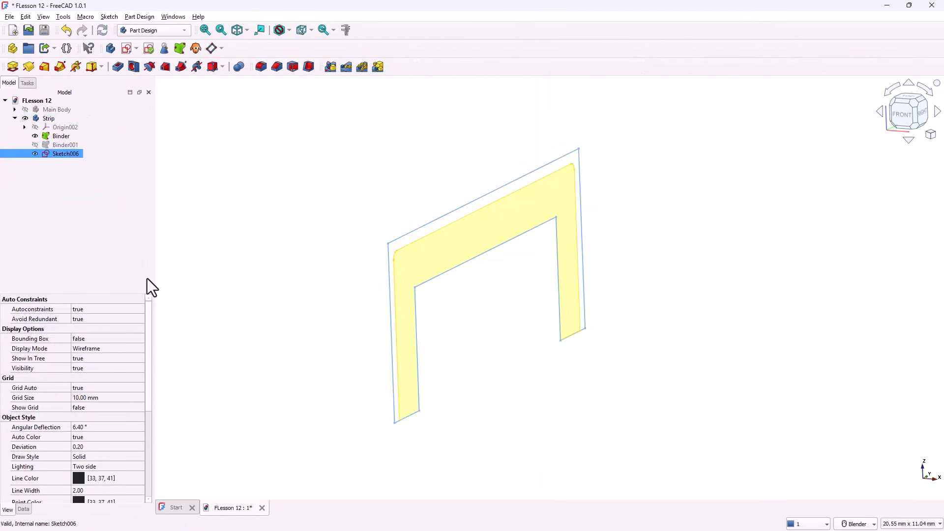
pyautogui.click(34, 146)
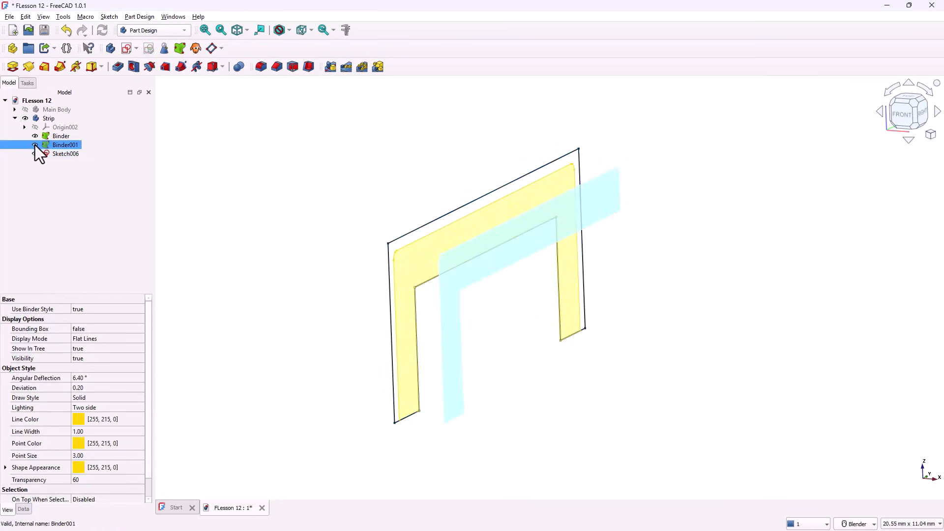
pyautogui.click(35, 145)
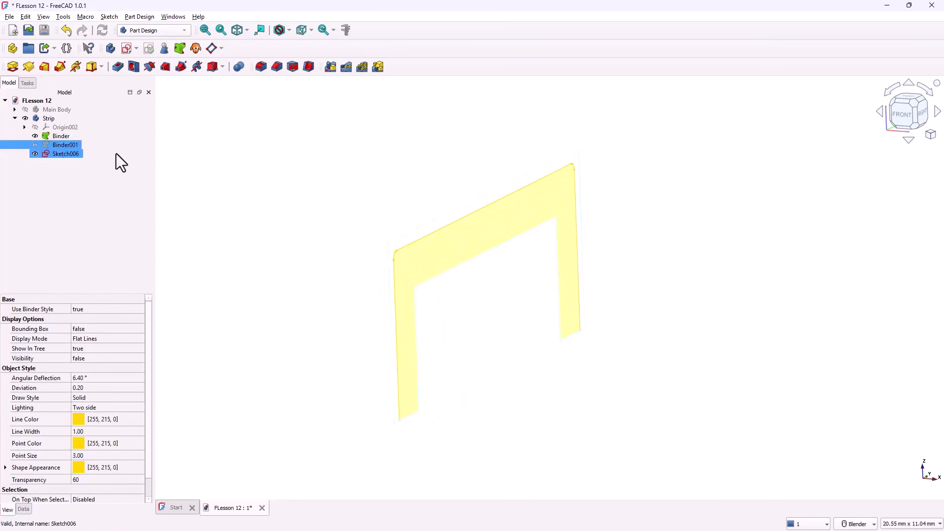
pyautogui.click(75, 155)
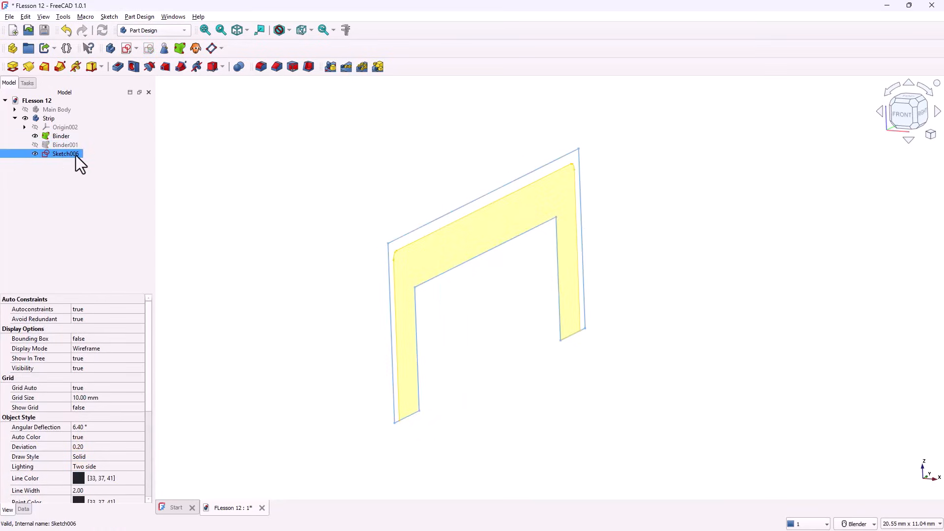
pyautogui.click(12, 67)
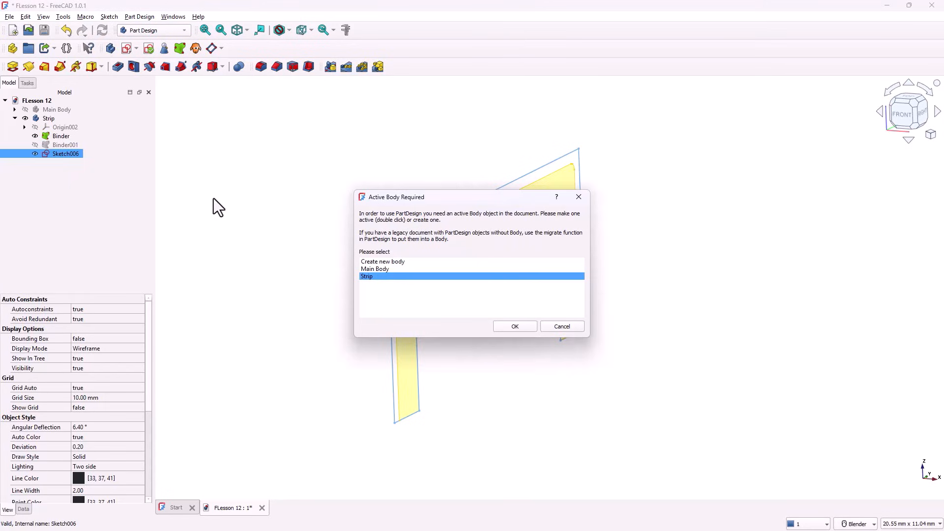
pyautogui.click(562, 327)
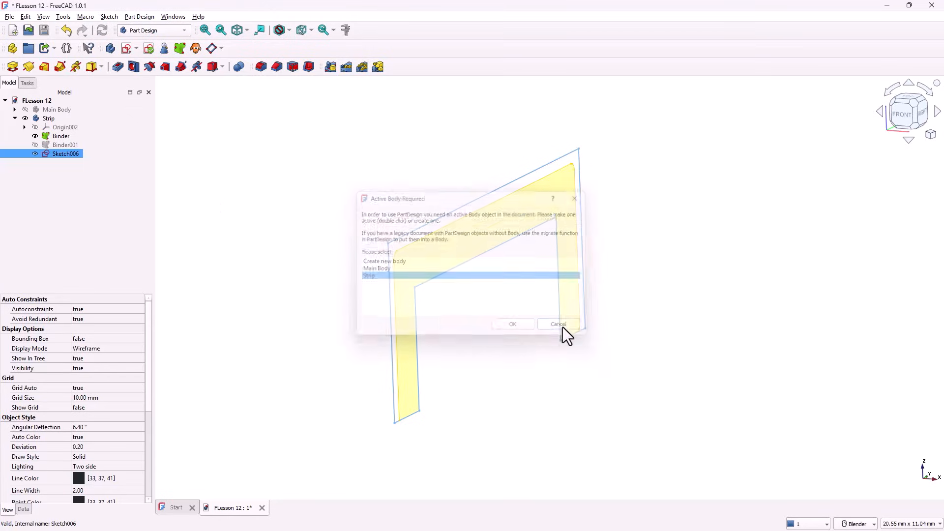
# - Make the Strip body active and pad its U-shaped sketch by 1.3 mm
pyautogui.rightClick(50, 123)
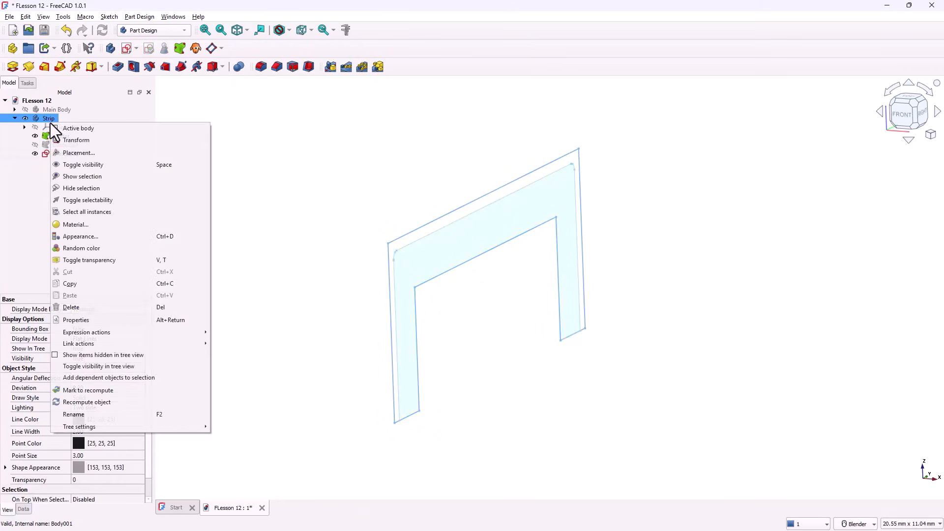
pyautogui.click(60, 127)
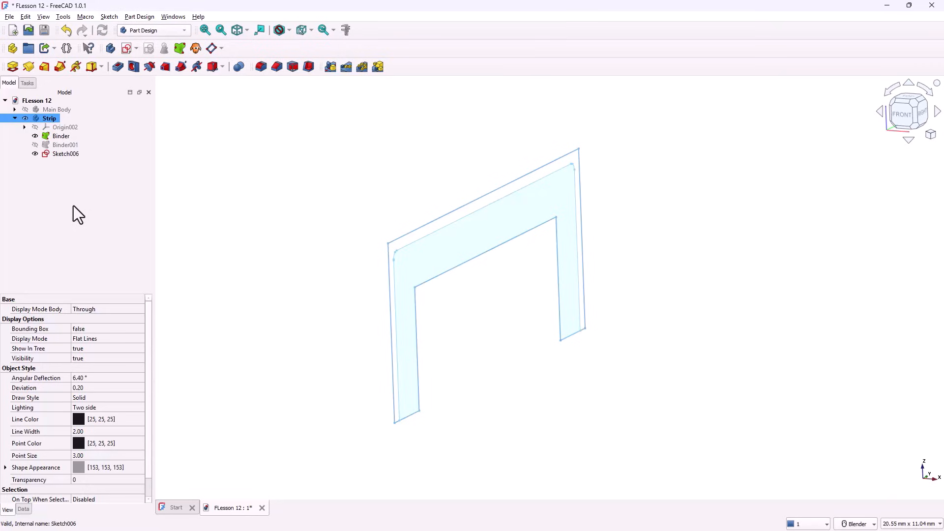
pyautogui.click(74, 202)
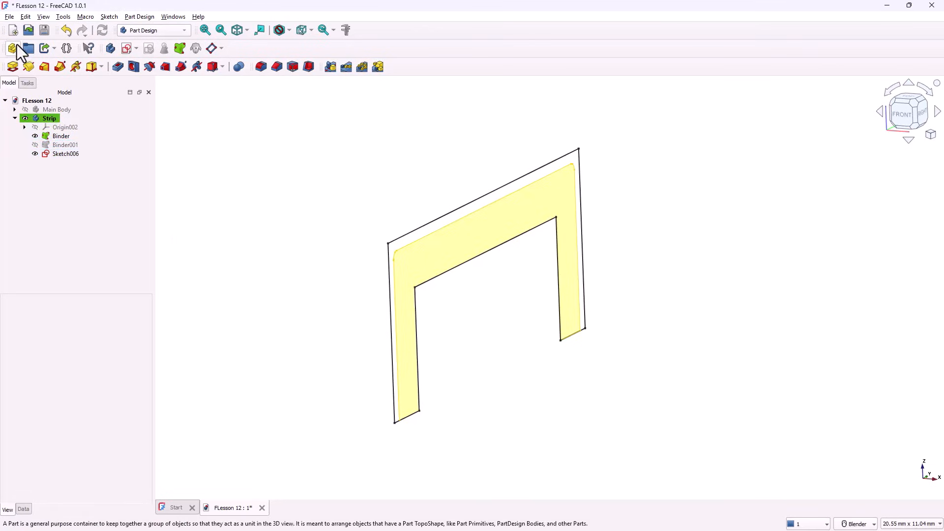
pyautogui.click(14, 70)
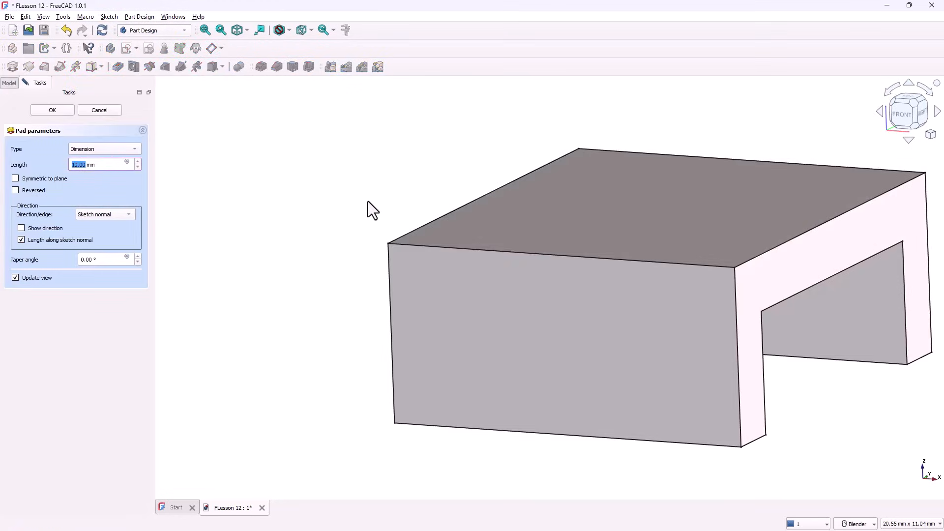
pyautogui.write('1.3')
pyautogui.press('Return')
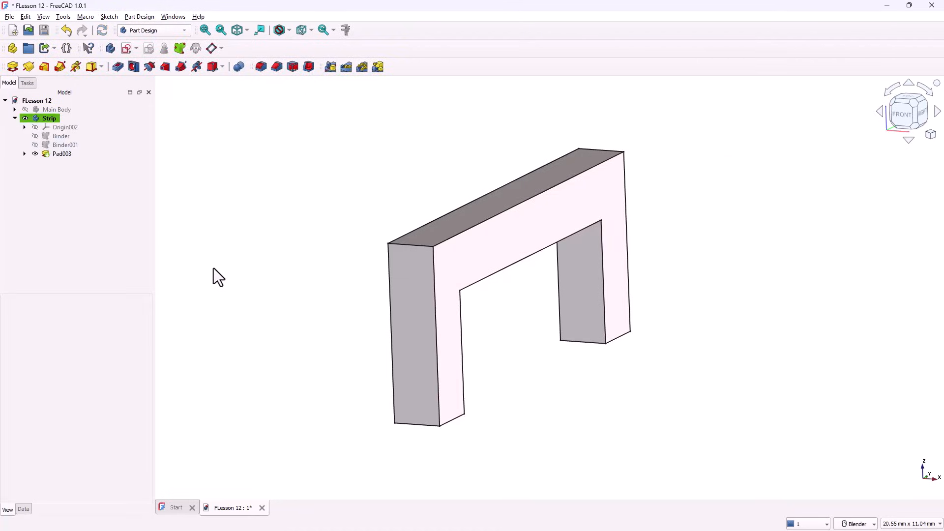
# - Show the Main Body again and examine how the padded strip sits in its groove
pyautogui.click(90, 147)
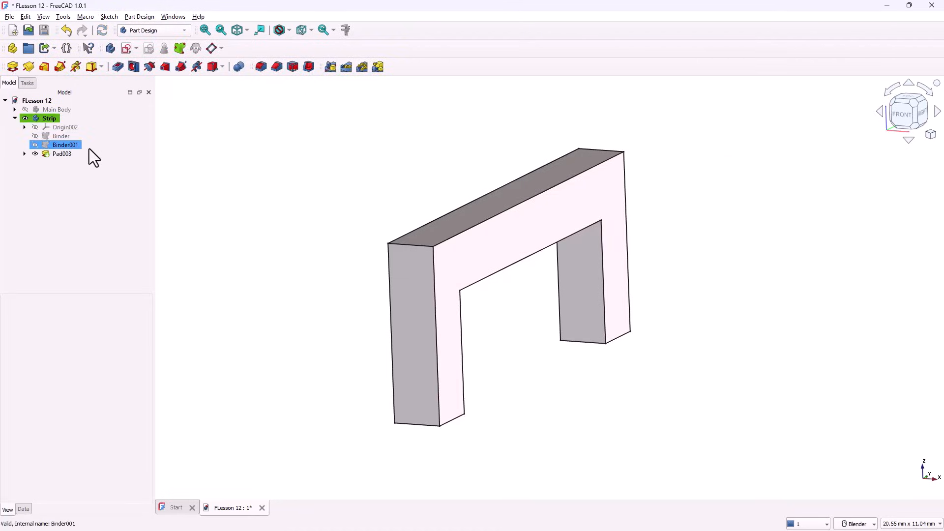
pyautogui.click(29, 110)
pyautogui.click(26, 110)
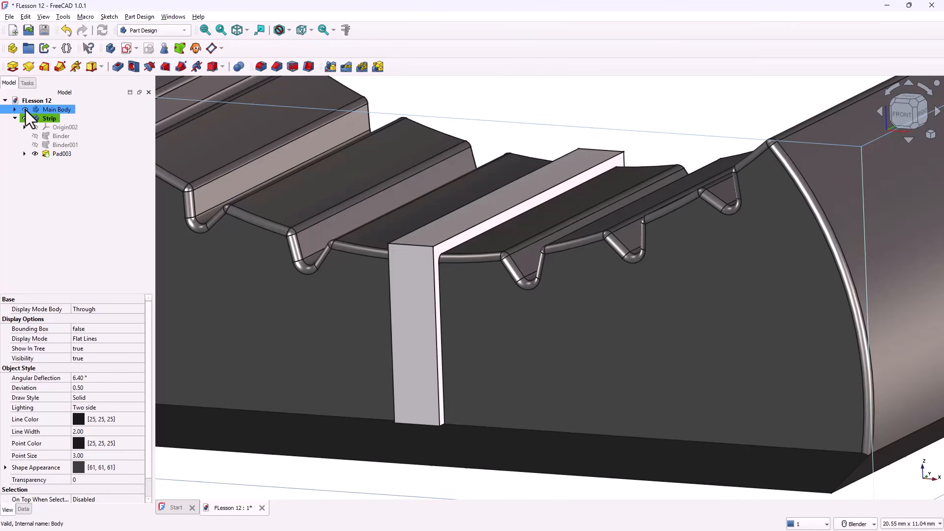
pyautogui.press('v')
pyautogui.press('f')
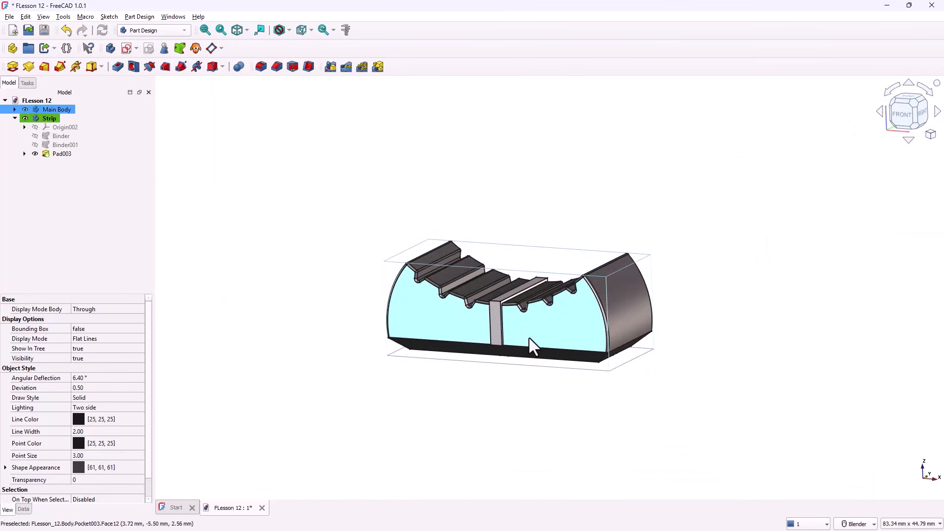
pyautogui.scroll(2, 527, 332)
pyautogui.scroll(3, 453, 268)
pyautogui.scroll(3, 418, 237)
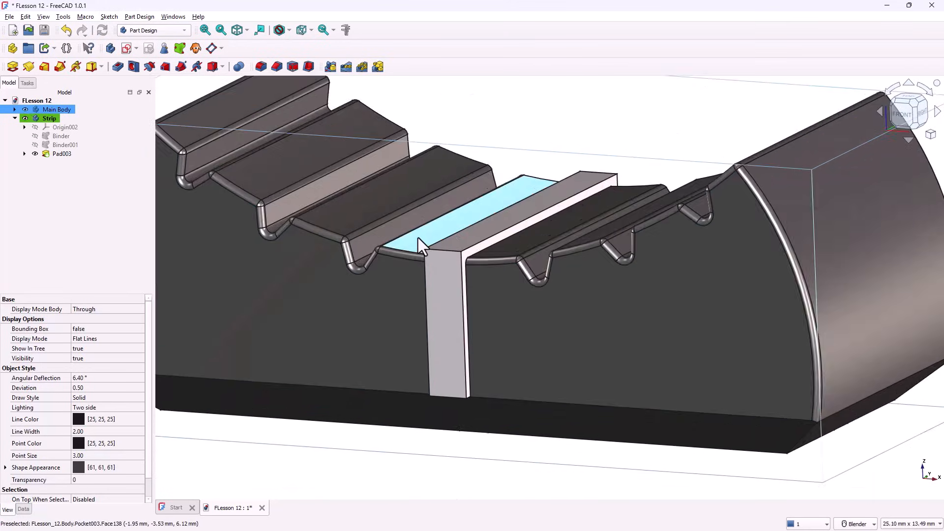
pyautogui.scroll(3, 418, 238)
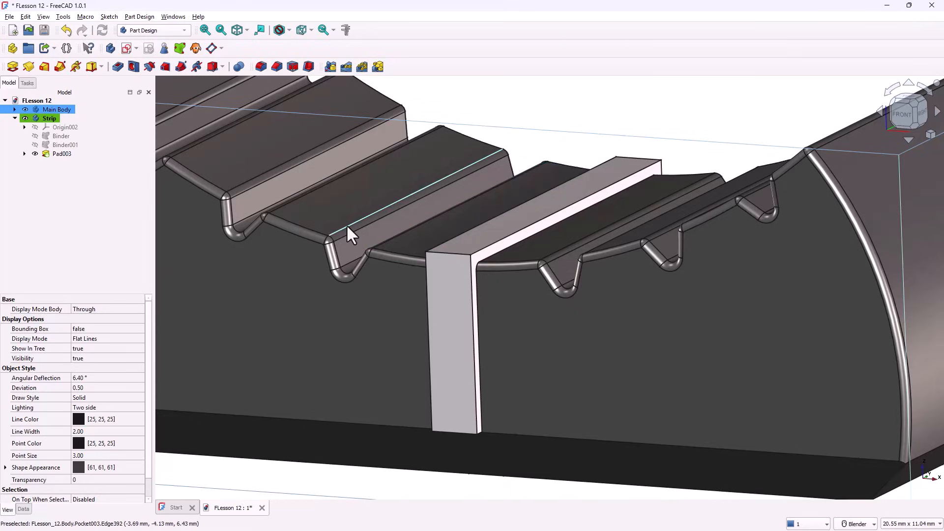
# - Fillet all edges of the strip with a 0.4 mm radius
pyautogui.press('v')
pyautogui.press('f')
pyautogui.click(261, 67)
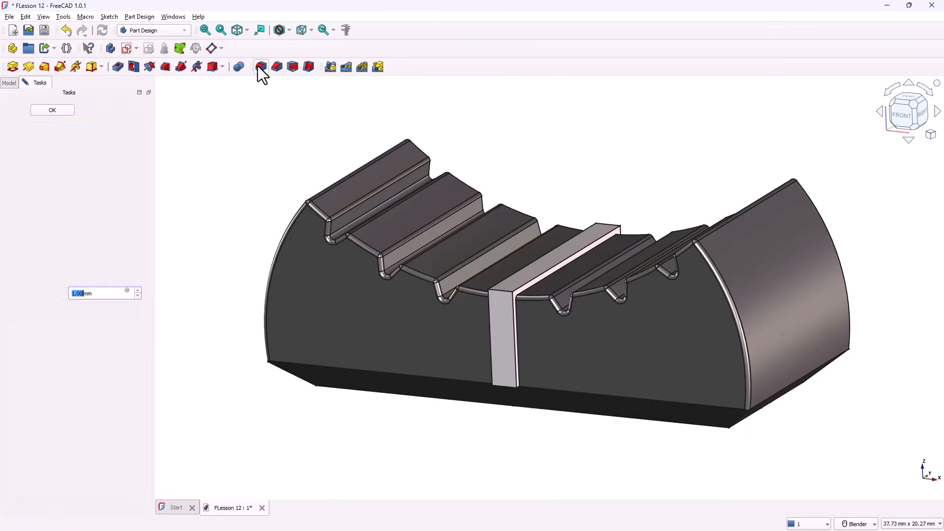
pyautogui.click(531, 279)
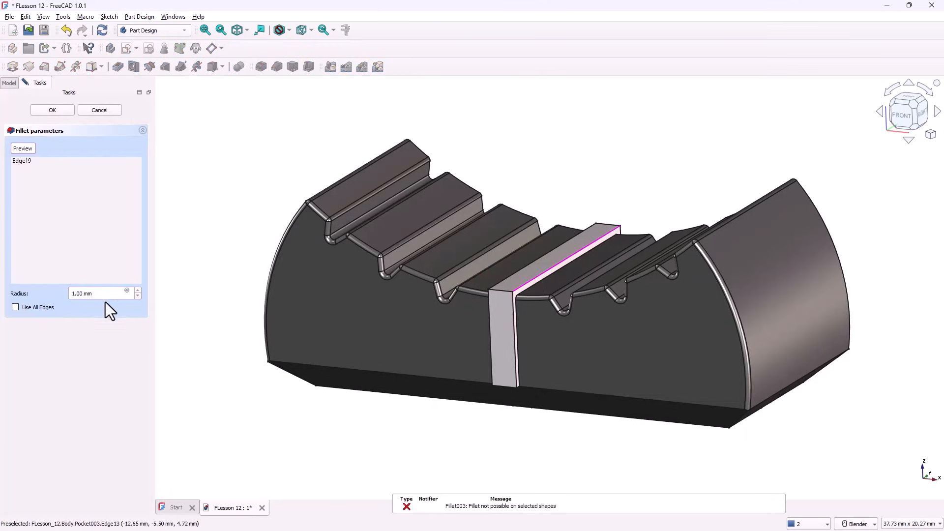
pyautogui.moveTo(112, 295); pyautogui.dragTo(60, 297)
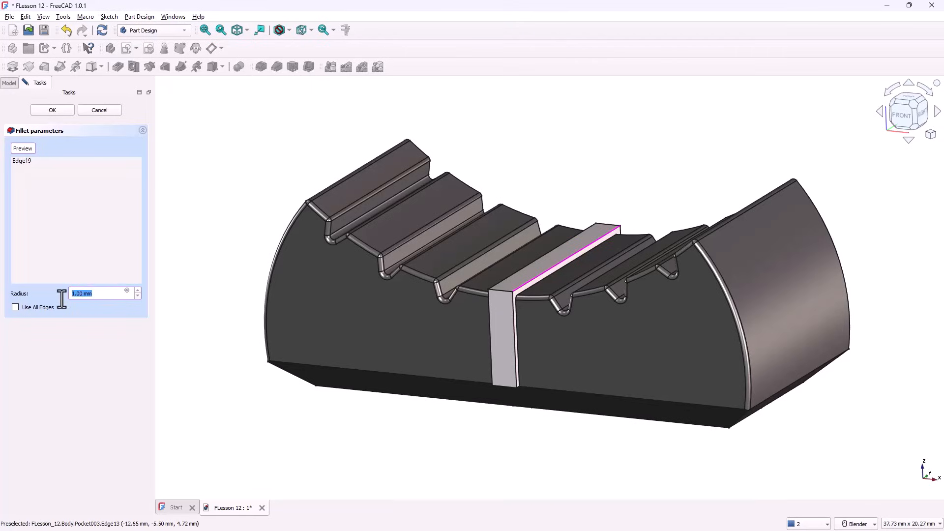
pyautogui.write('0.2')
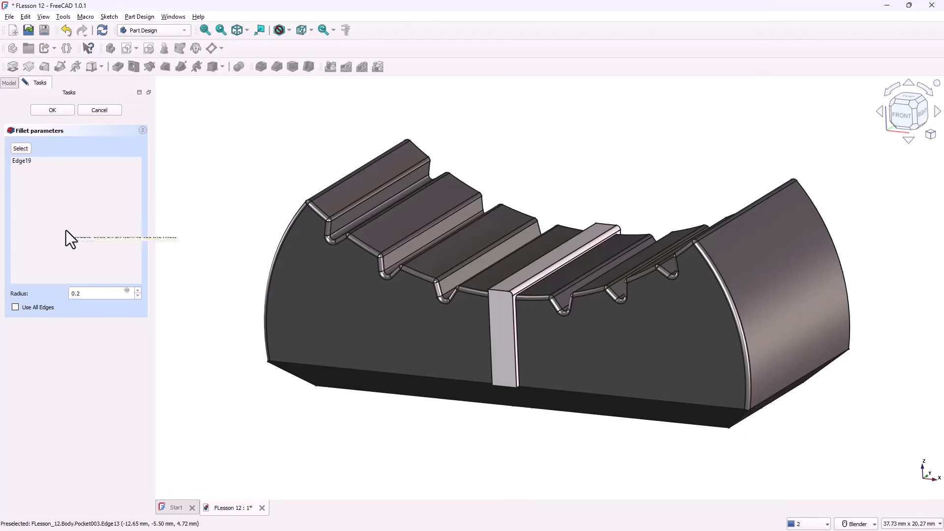
pyautogui.click(17, 310)
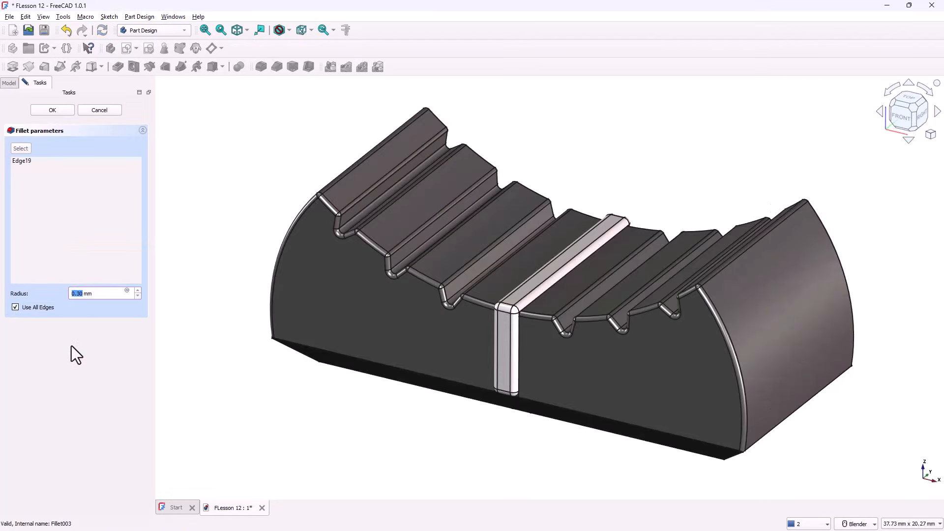
pyautogui.write('0.4')
pyautogui.press('Return')
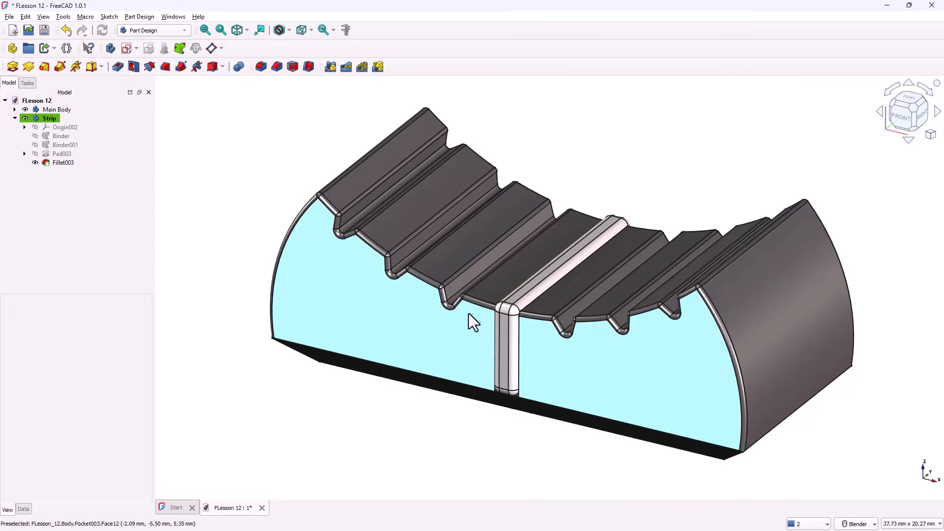
pyautogui.scroll(3, 676, 233)
pyautogui.scroll(-1, 617, 219)
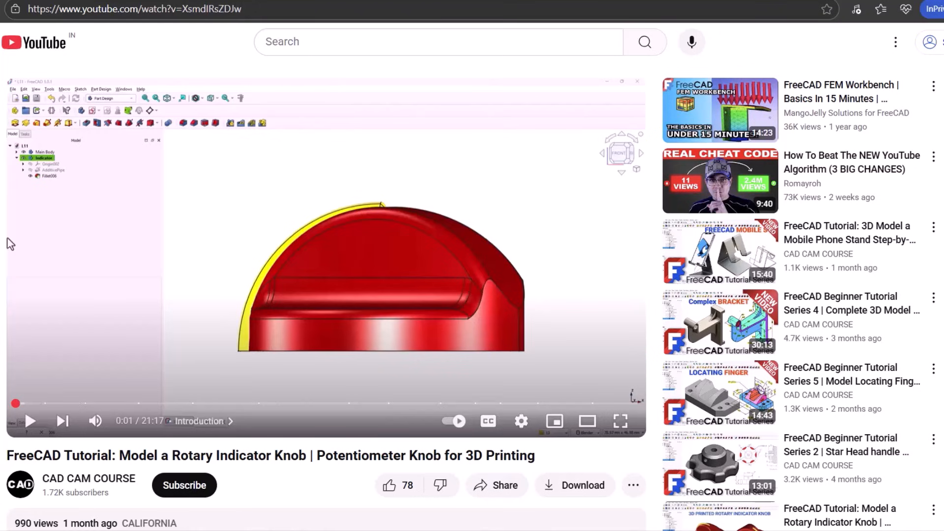
# - On the tutorial's YouTube page, open the Ko-fi link from the expanded description and proceed to payment for a one-time $1 donation
pyautogui.scroll(-5, 7, 238)
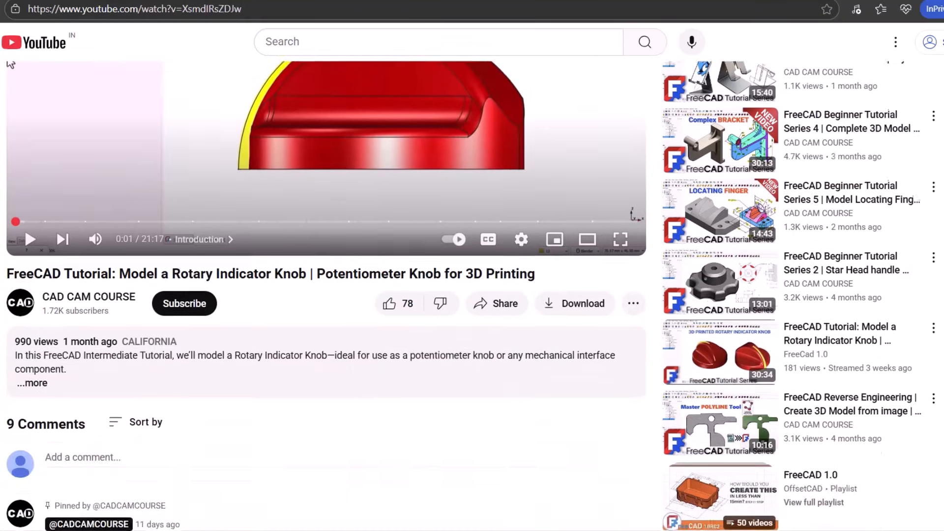
pyautogui.click(34, 293)
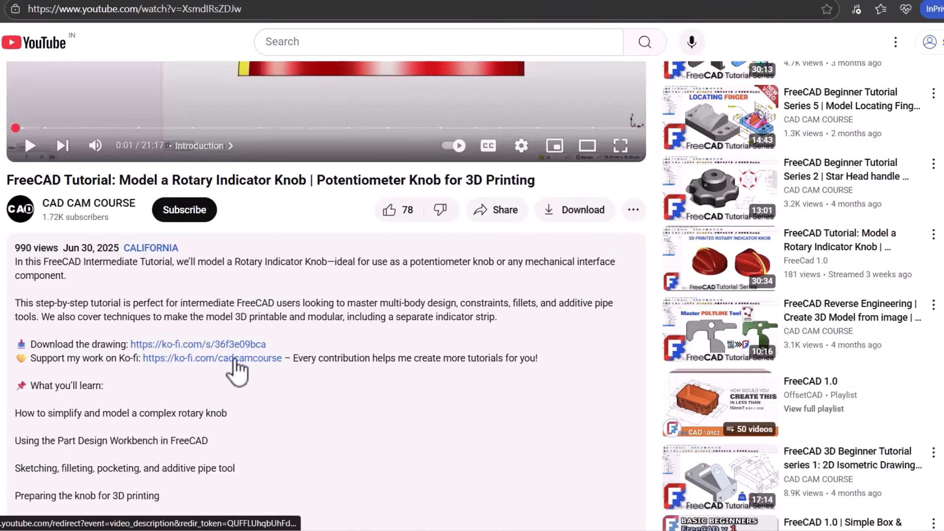
pyautogui.click(236, 359)
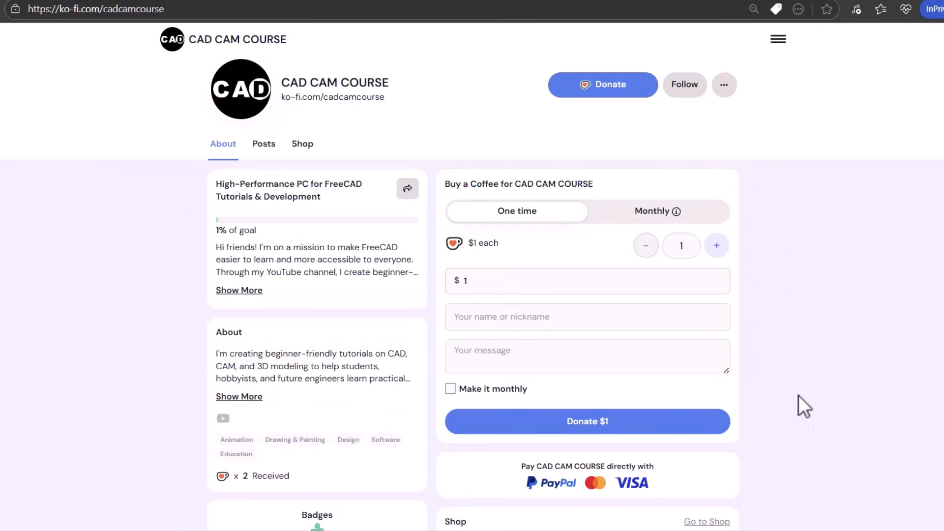
pyautogui.click(592, 430)
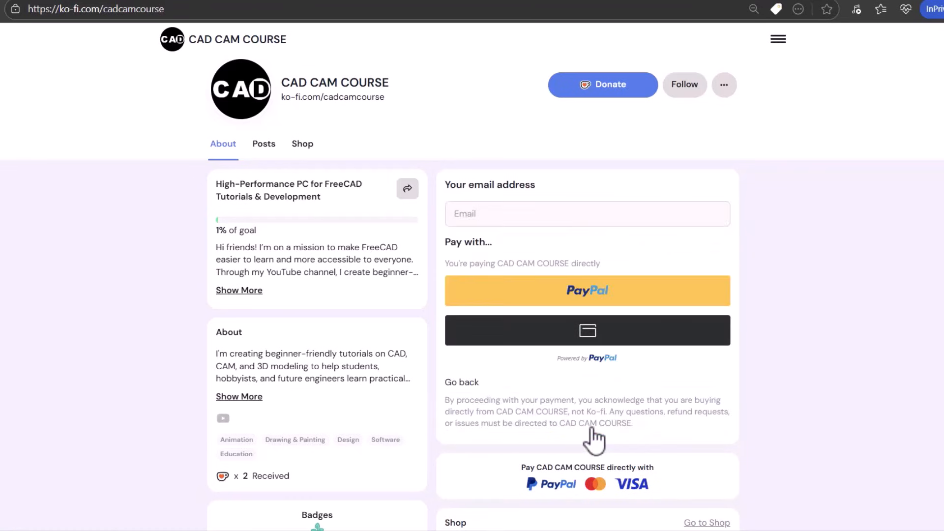